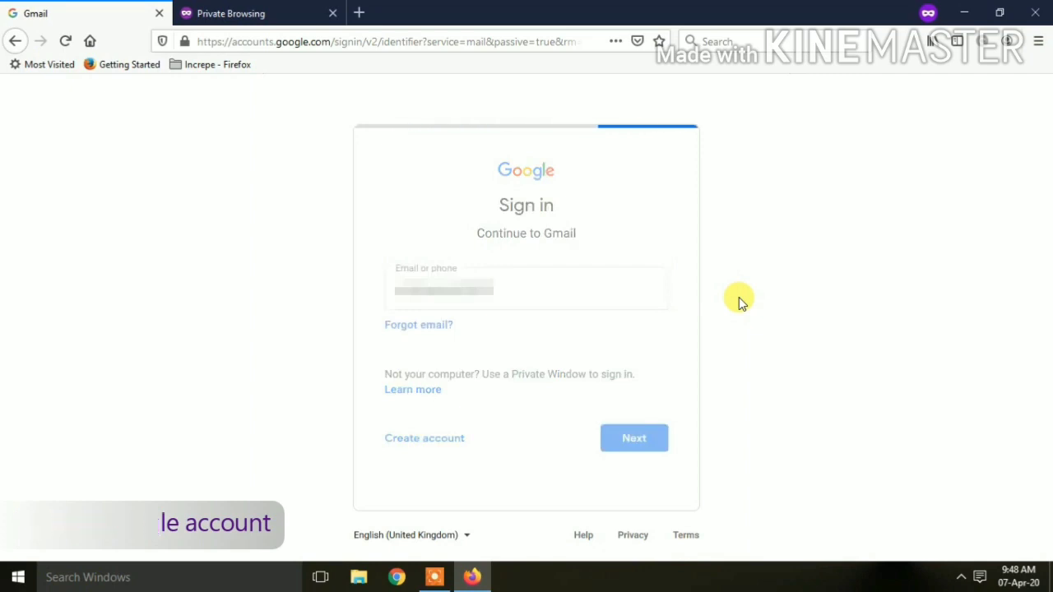
Enter the account password to finish signing in to Google.
{"action": "type", "text": "•••••••••••••"}
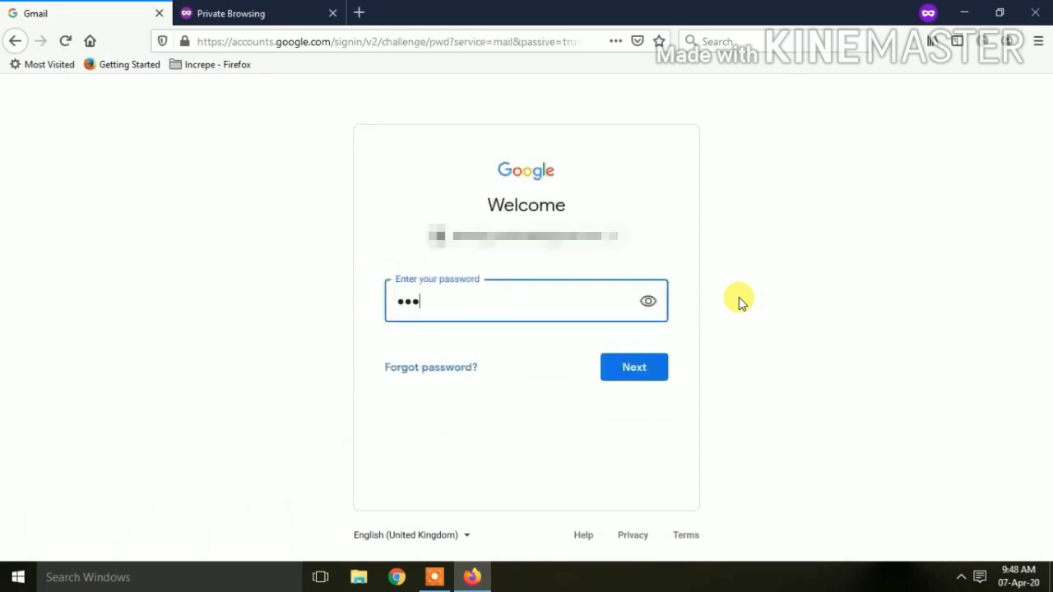
{"action": "left_click", "coordinate": [658, 375]}
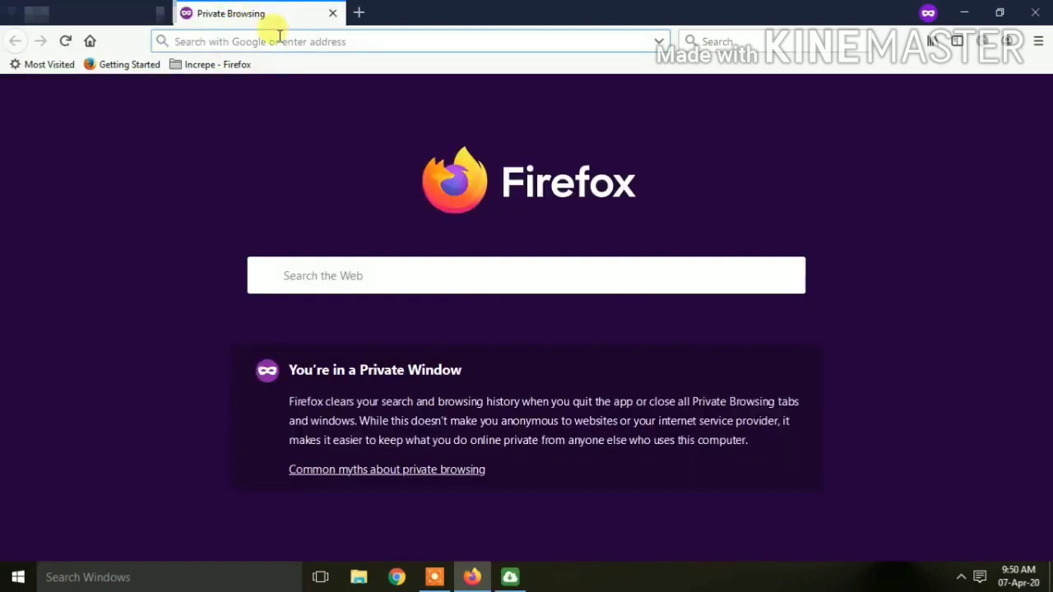
Go to forms.google and create a new blank form.
{"action": "type", "text": "forms.google.com"}
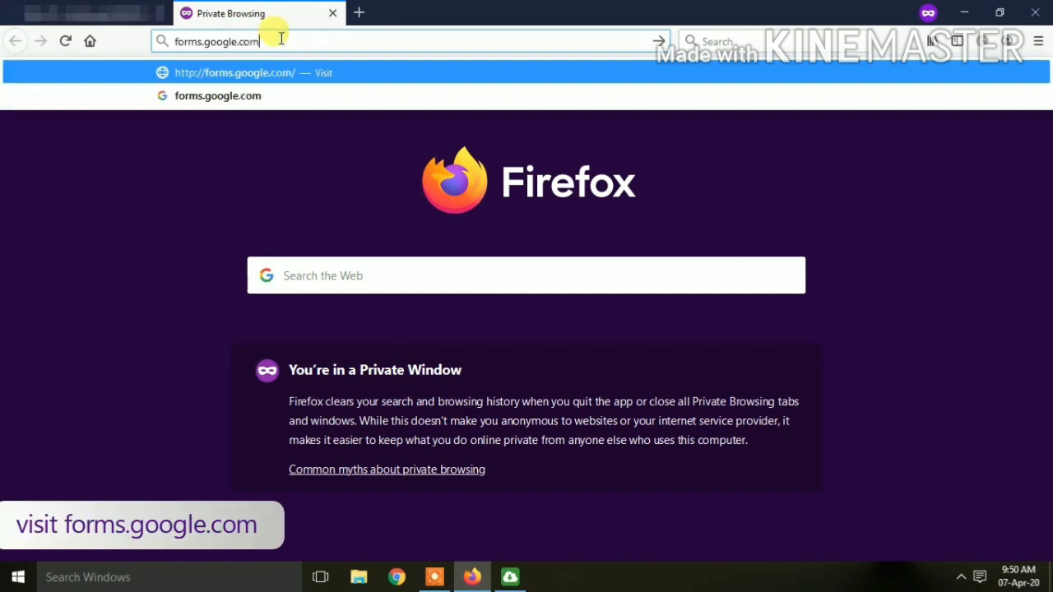
{"action": "key", "text": "Return"}
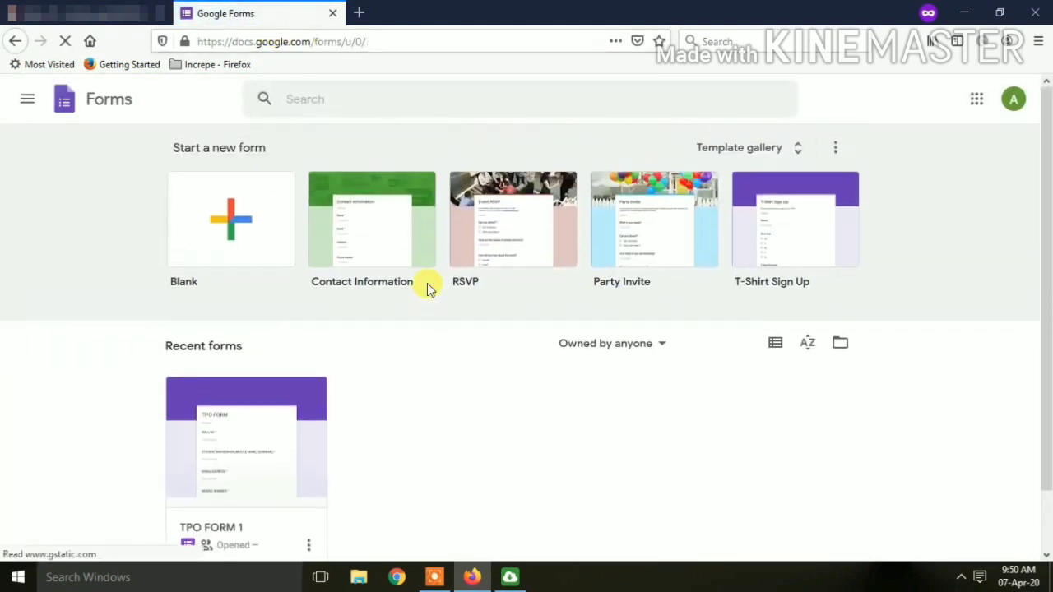
{"action": "left_click", "coordinate": [235, 216]}
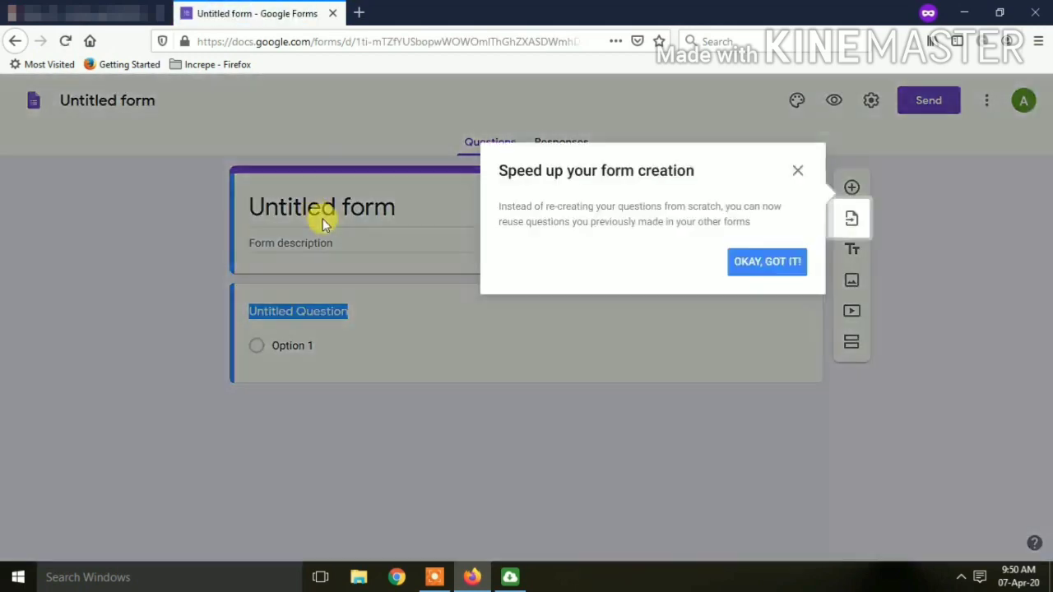
Name the form 'Attendance Form' with description 'This form can be used to take online attendence.'.
{"action": "left_click", "coordinate": [765, 265]}
{"action": "left_click", "coordinate": [408, 210]}
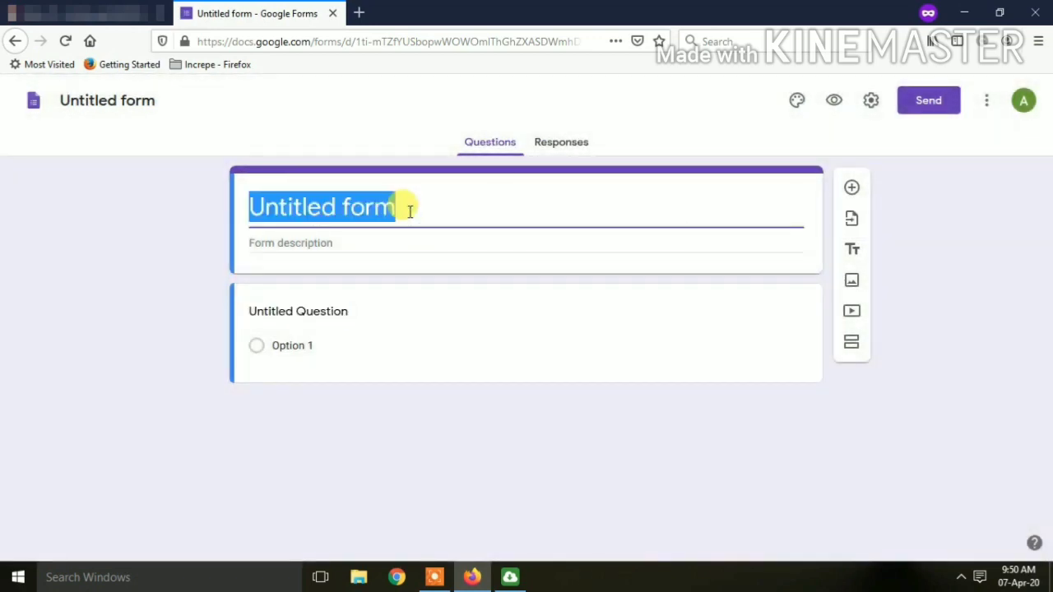
{"action": "type", "text": "A"}
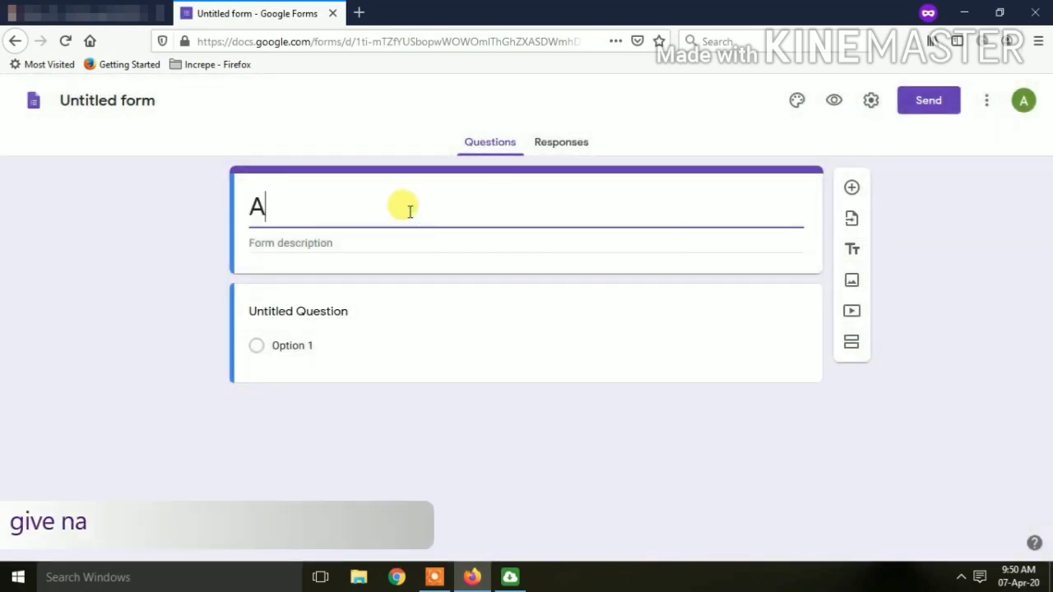
{"action": "type", "text": "ttendance Form"}
{"action": "left_click", "coordinate": [292, 241]}
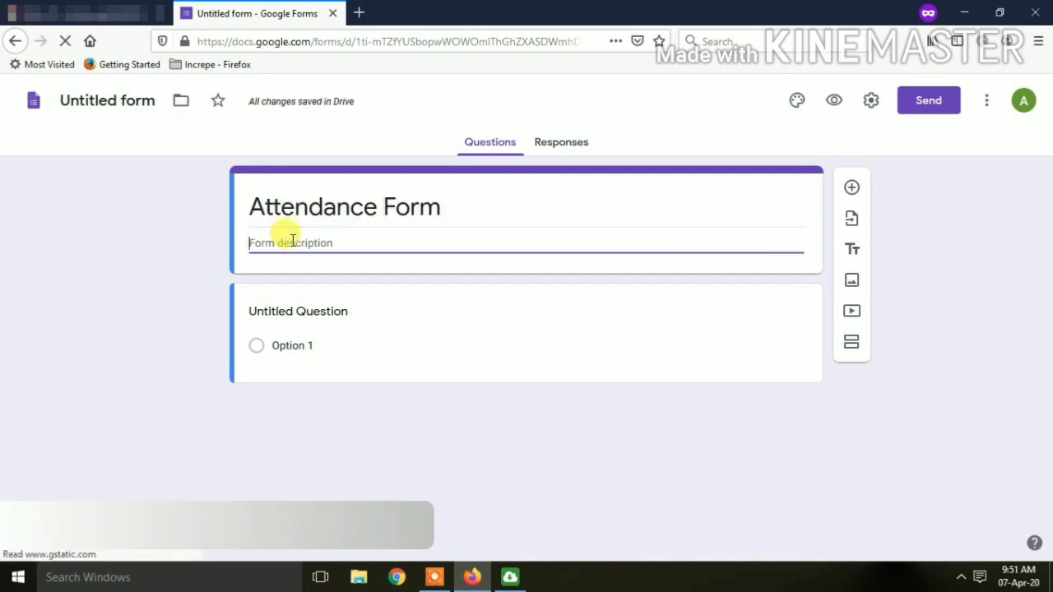
{"action": "type", "text": "Th"}
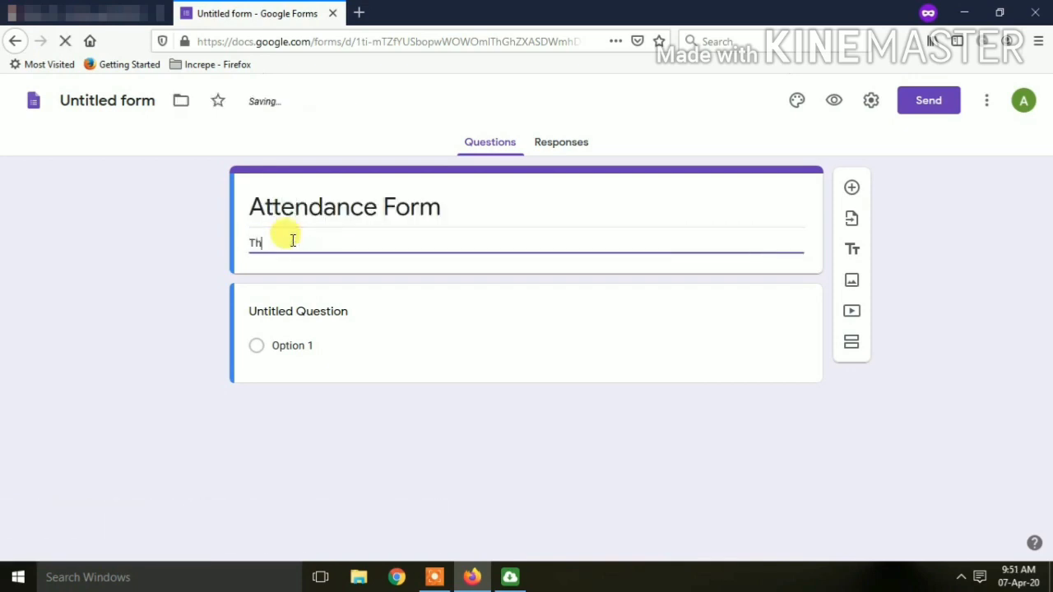
{"action": "type", "text": "is form can be used to take online attendence."}
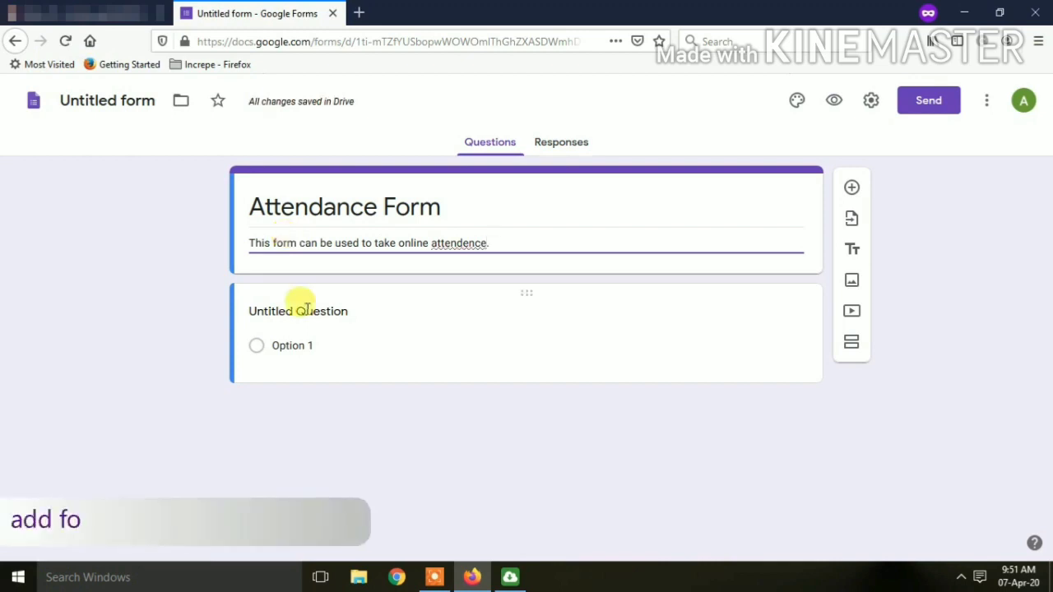
{"action": "left_click", "coordinate": [302, 309]}
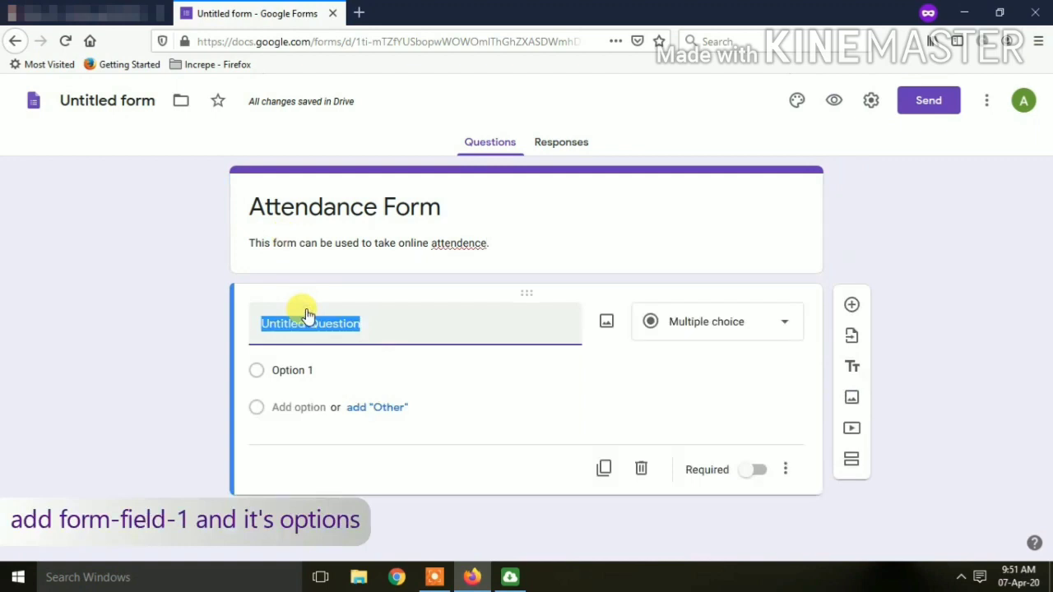
Make the first question a required 'Select Course' with option 'Emerging Trends in Civil Engineering'.
{"action": "type", "text": "Select Course"}
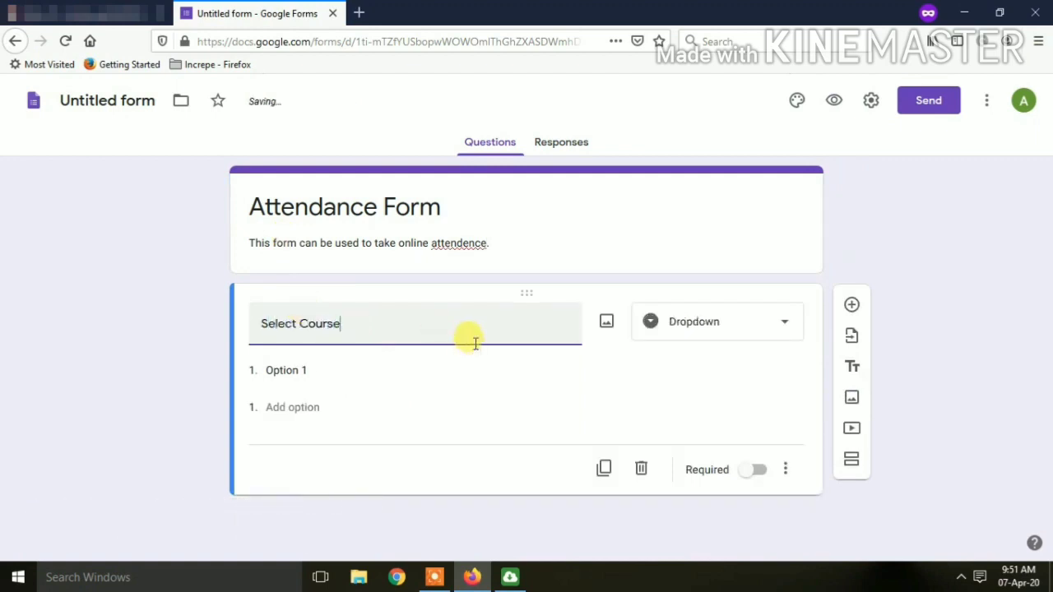
{"action": "left_click", "coordinate": [283, 370]}
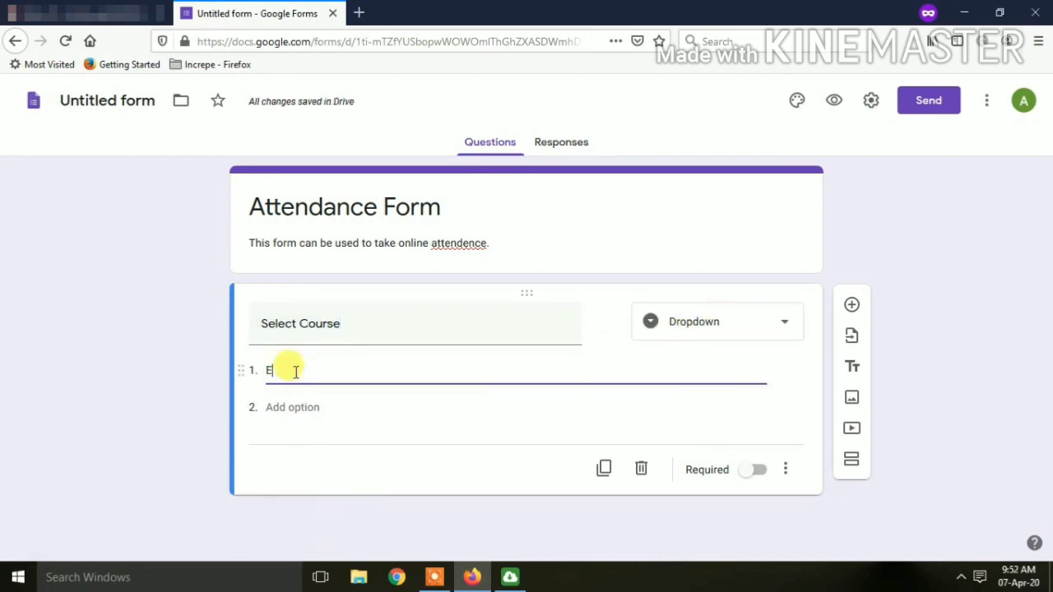
{"action": "type", "text": "Emerging Trends in Civil Engineering"}
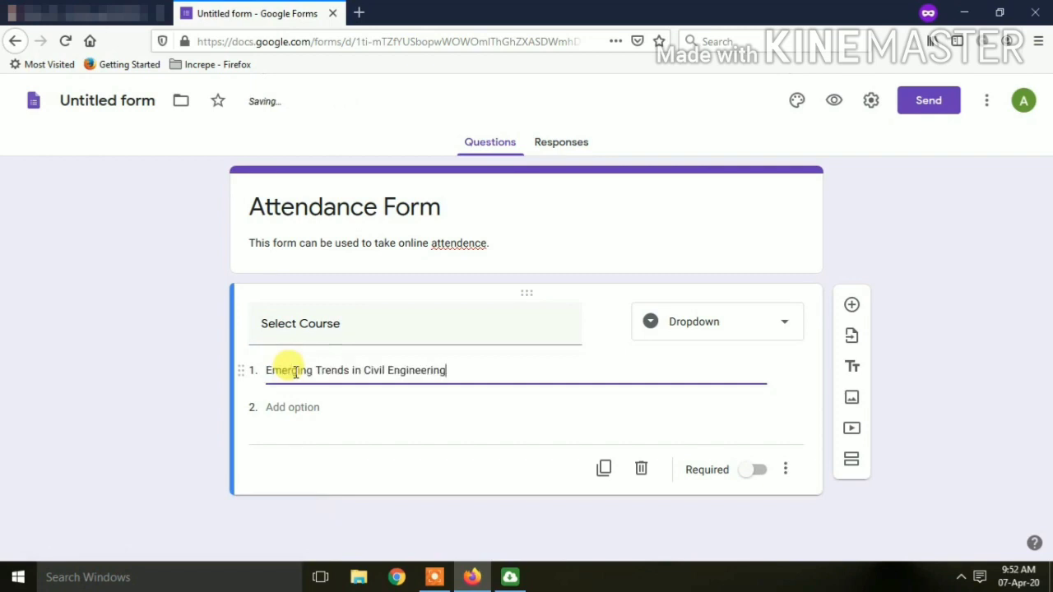
{"action": "left_click", "coordinate": [764, 472]}
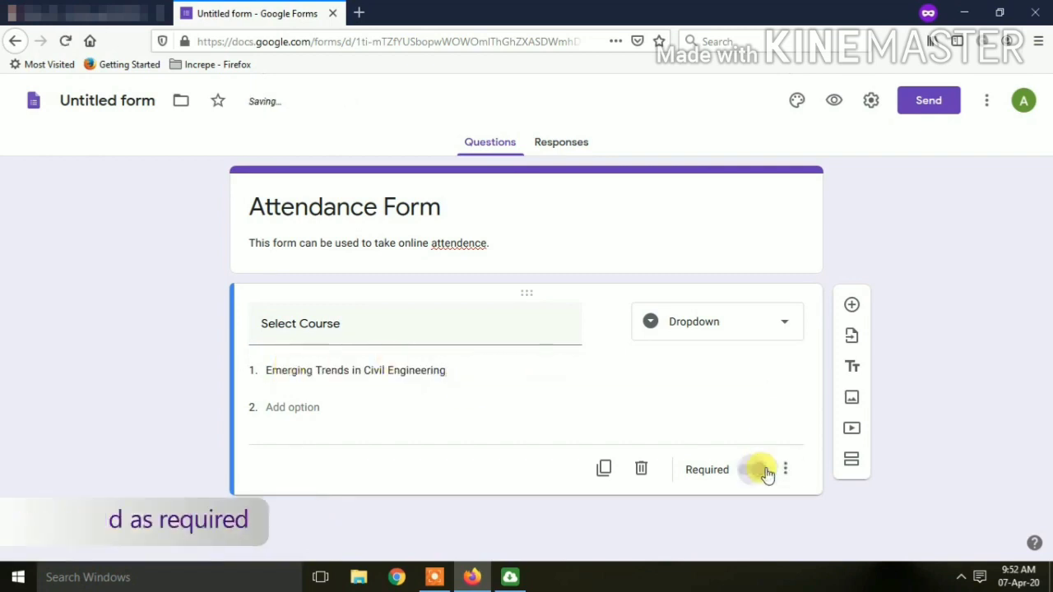
{"action": "left_click", "coordinate": [853, 308]}
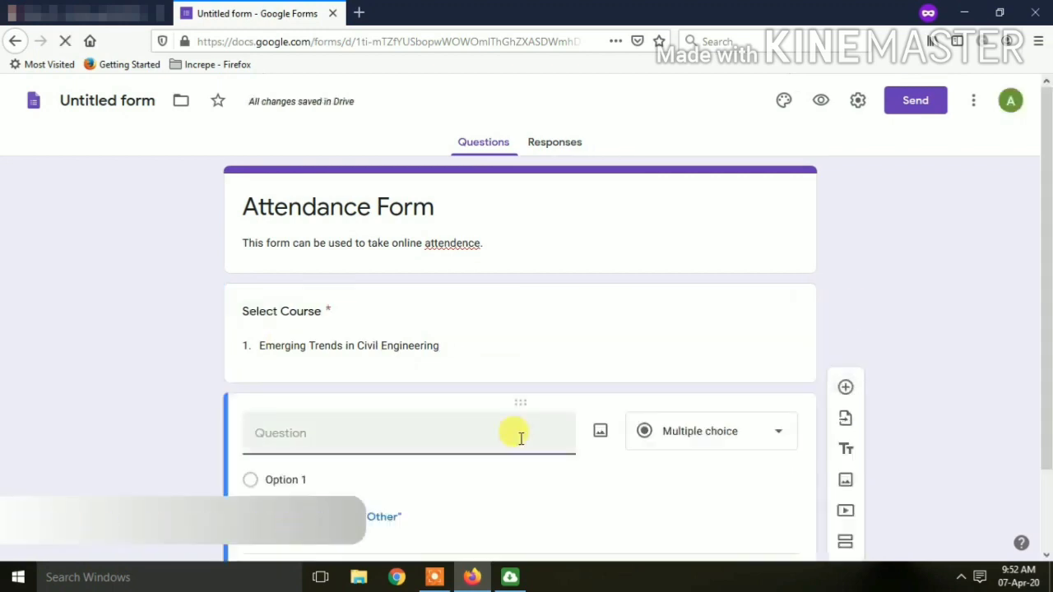
Add required questions Lecture Date (date), Lecture Time (from) and Lecture Time (to) (time).
{"action": "type", "text": "Lecture Date"}
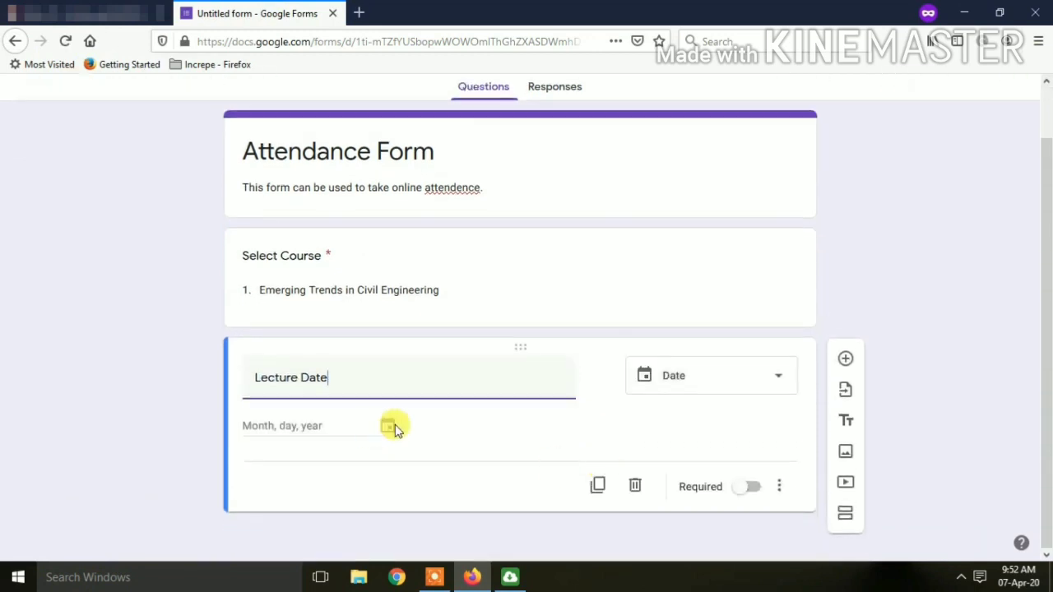
{"action": "left_click", "coordinate": [755, 488]}
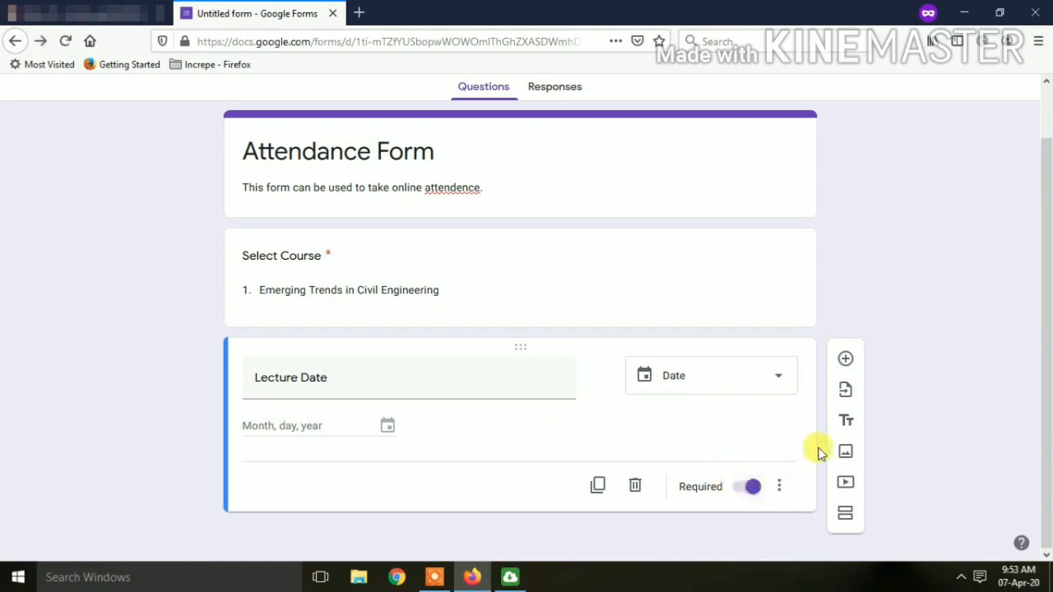
{"action": "left_click", "coordinate": [844, 362]}
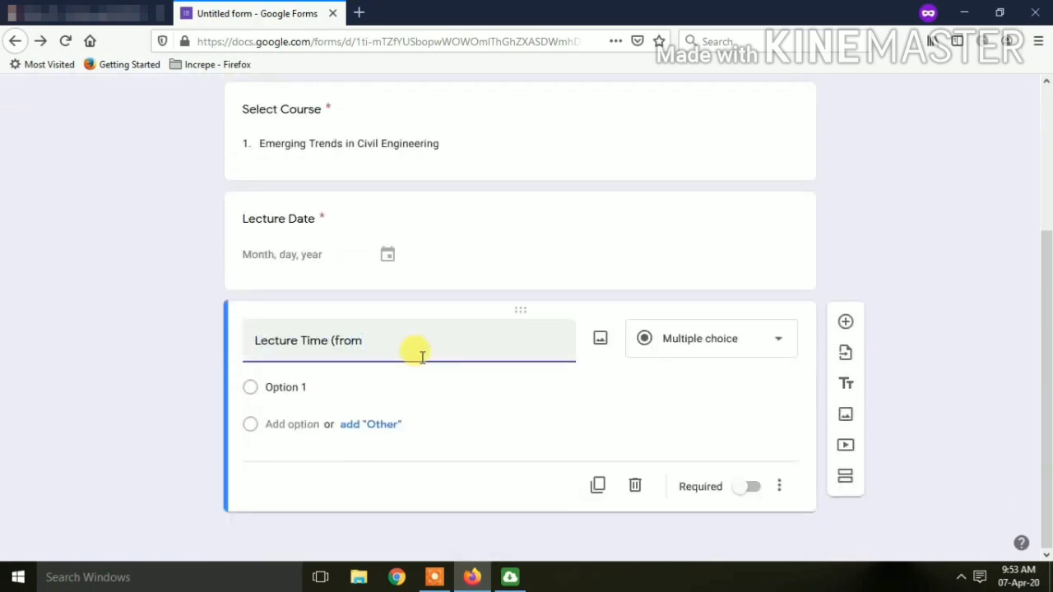
{"action": "type", "text": ")"}
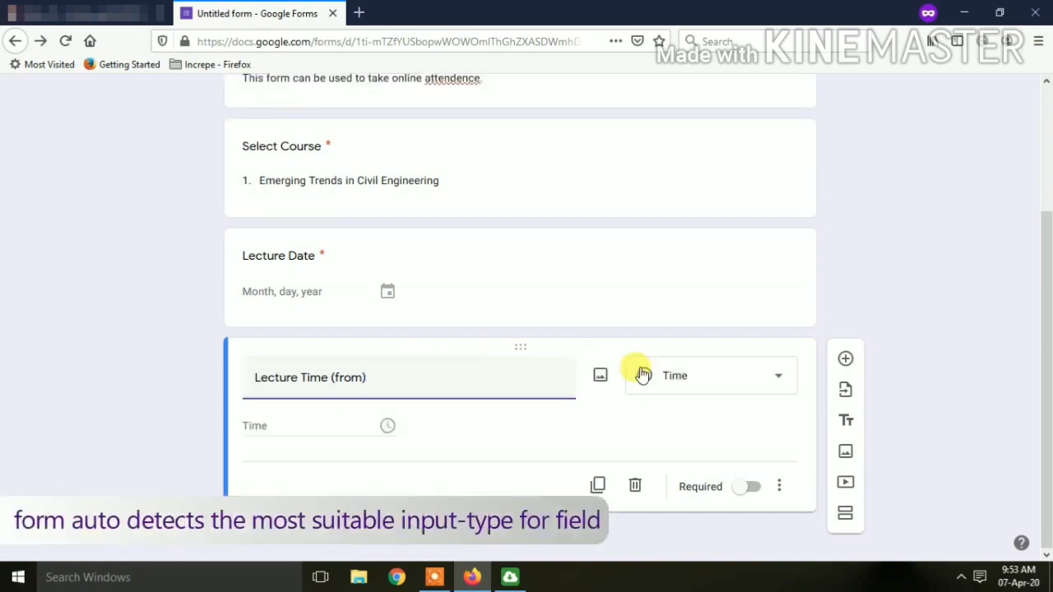
{"action": "triple_click", "coordinate": [463, 390]}
{"action": "key", "text": "ctrl+c"}
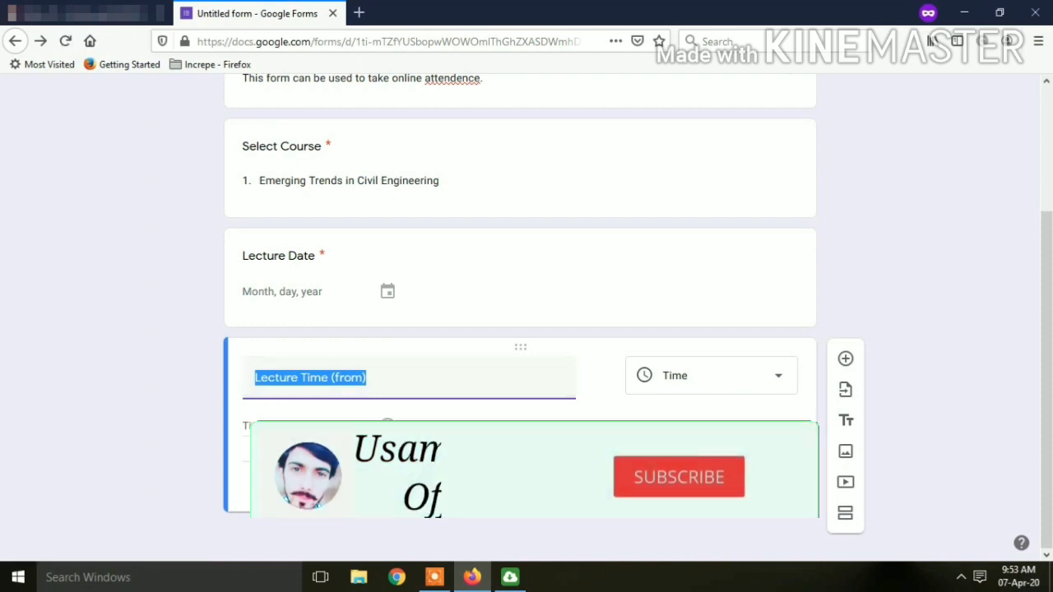
{"action": "left_click", "coordinate": [754, 487]}
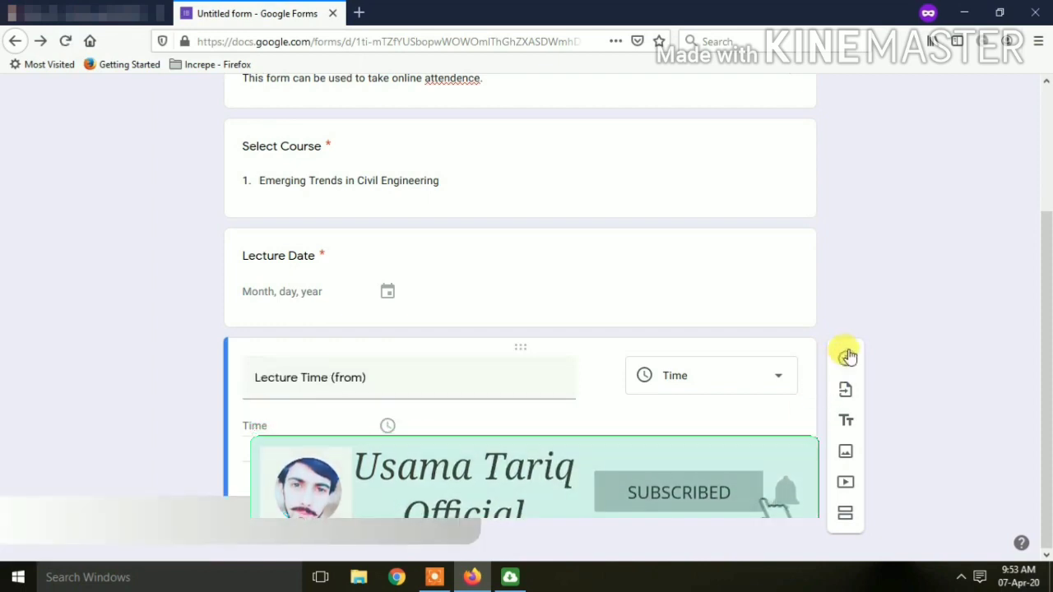
{"action": "left_click", "coordinate": [848, 356]}
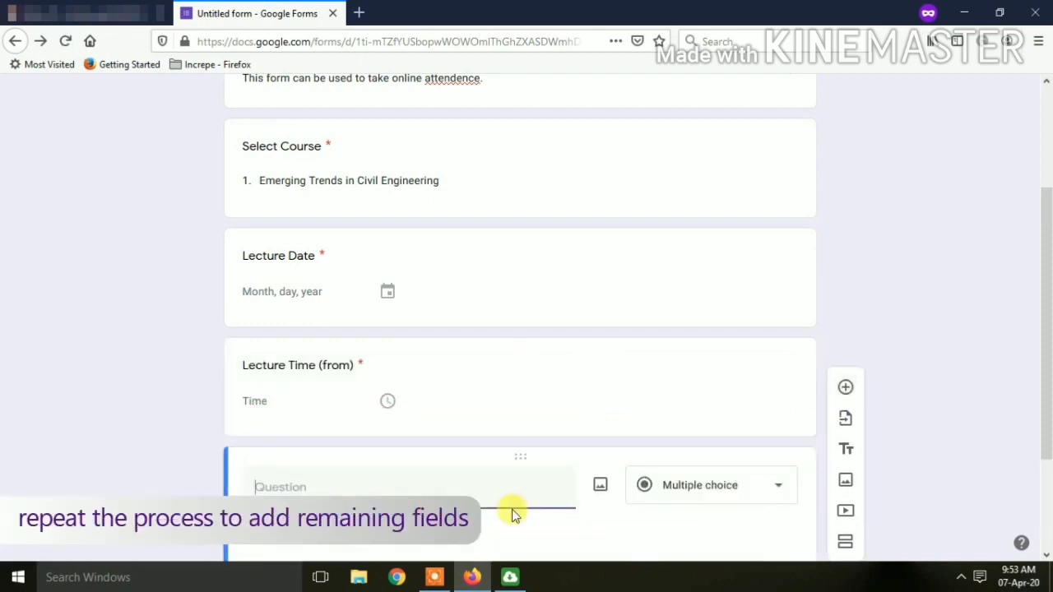
{"action": "key", "text": "ctrl+v"}
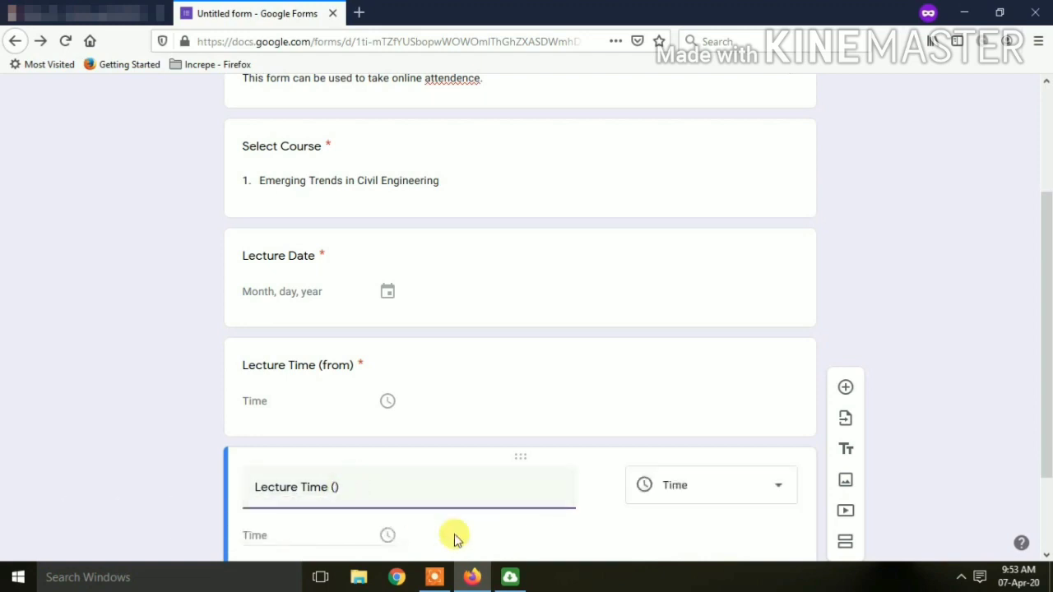
{"action": "scroll", "coordinate": [463, 451], "scroll_direction": "down", "scroll_amount": 3}
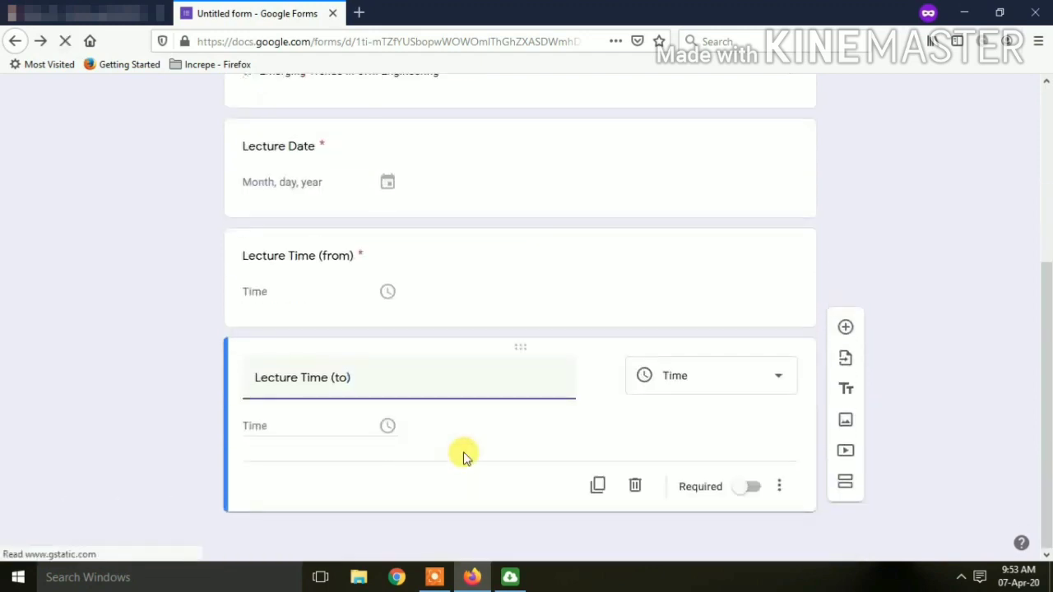
{"action": "left_click", "coordinate": [752, 486]}
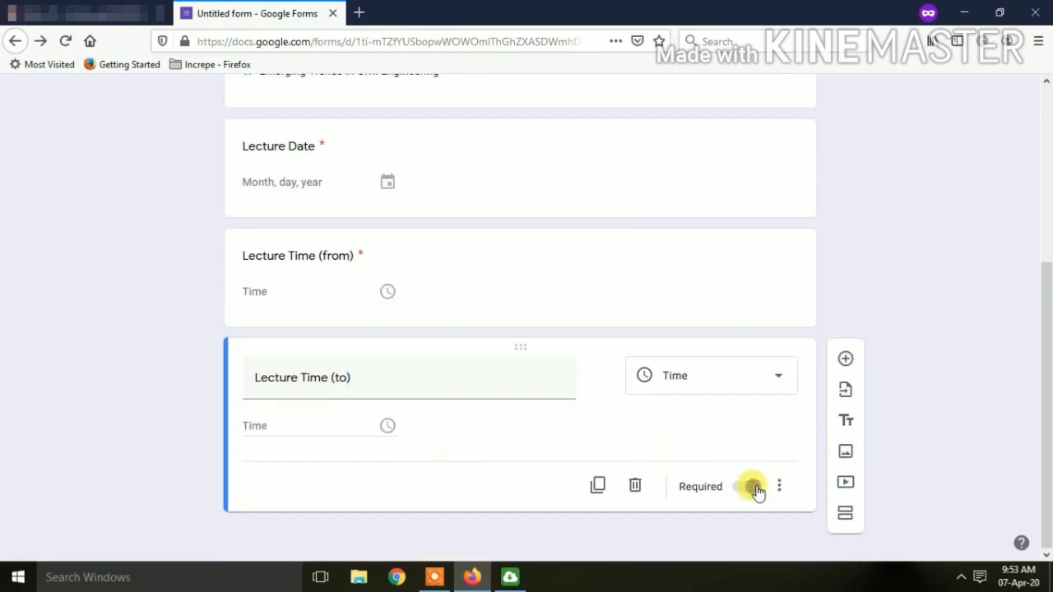
Add a required 'Lecture Count' dropdown question with choices 1, 2, 3, 4 and 5.
{"action": "left_click", "coordinate": [846, 360]}
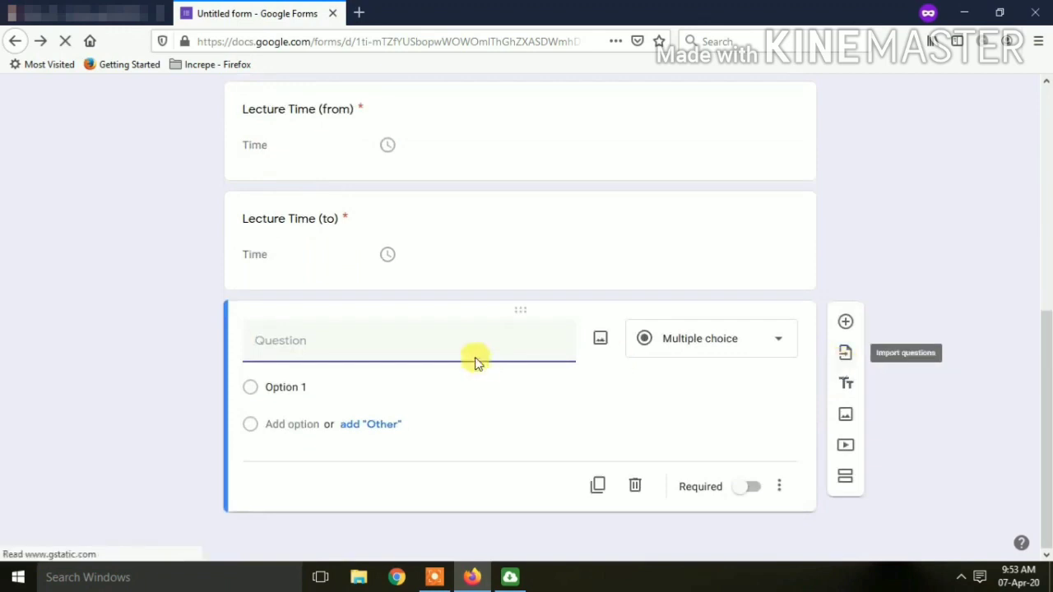
{"action": "type", "text": "L"}
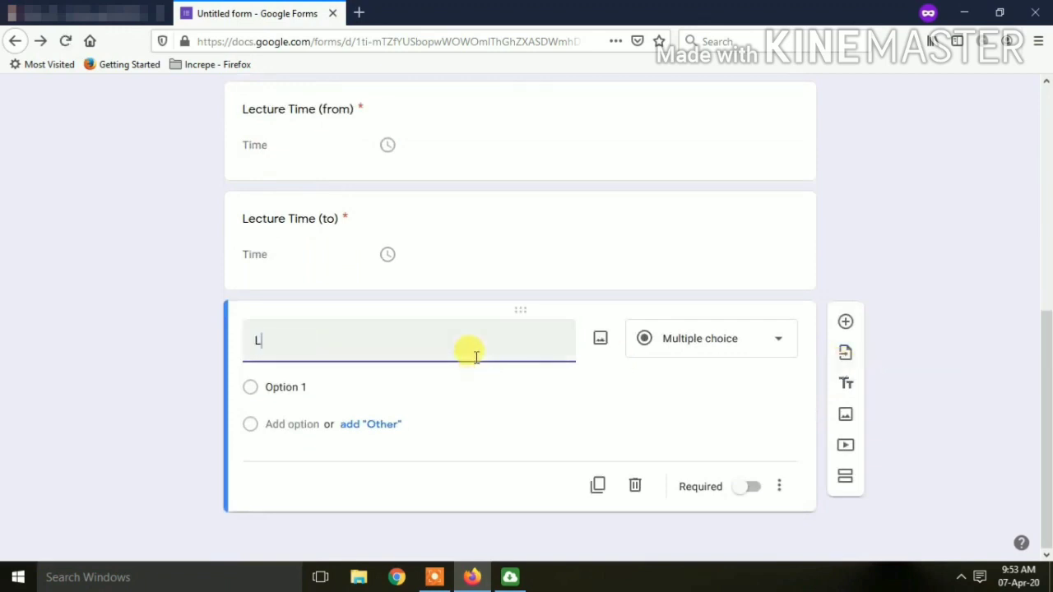
{"action": "type", "text": "ecture Count"}
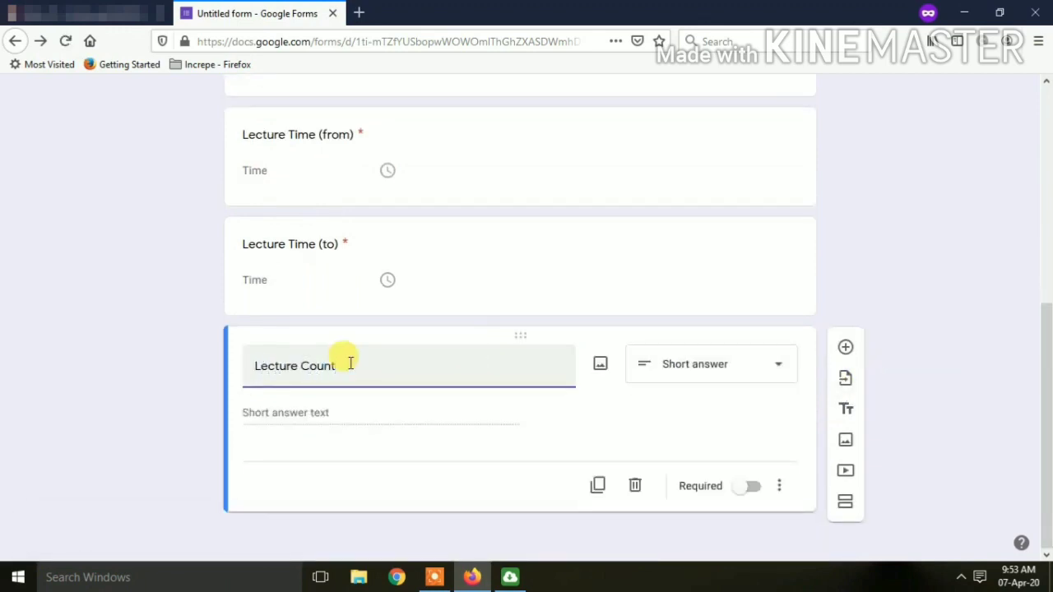
{"action": "left_click", "coordinate": [701, 366]}
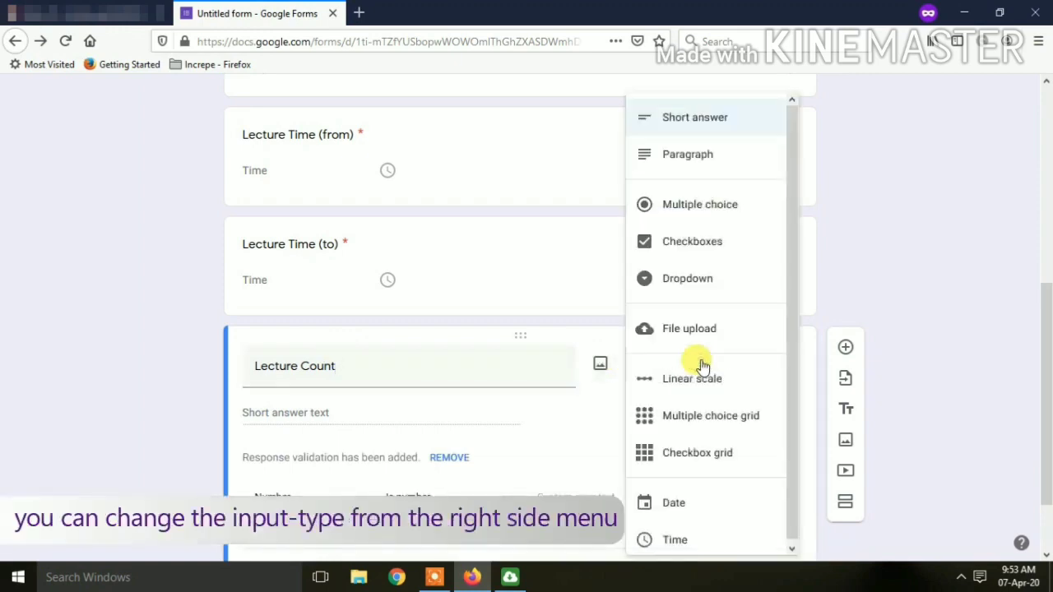
{"action": "left_click", "coordinate": [702, 366]}
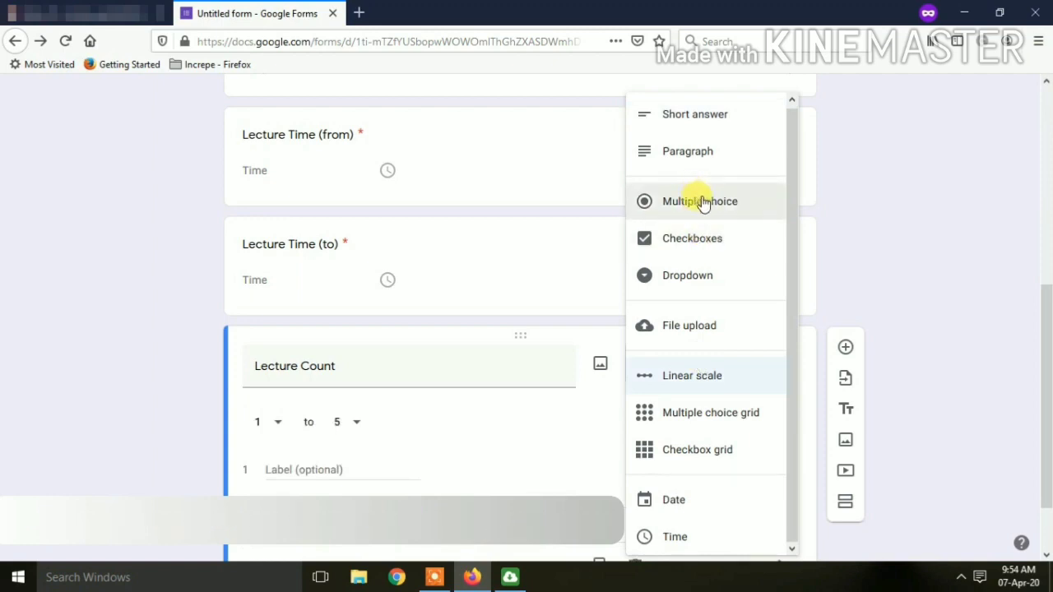
{"action": "left_click", "coordinate": [712, 274]}
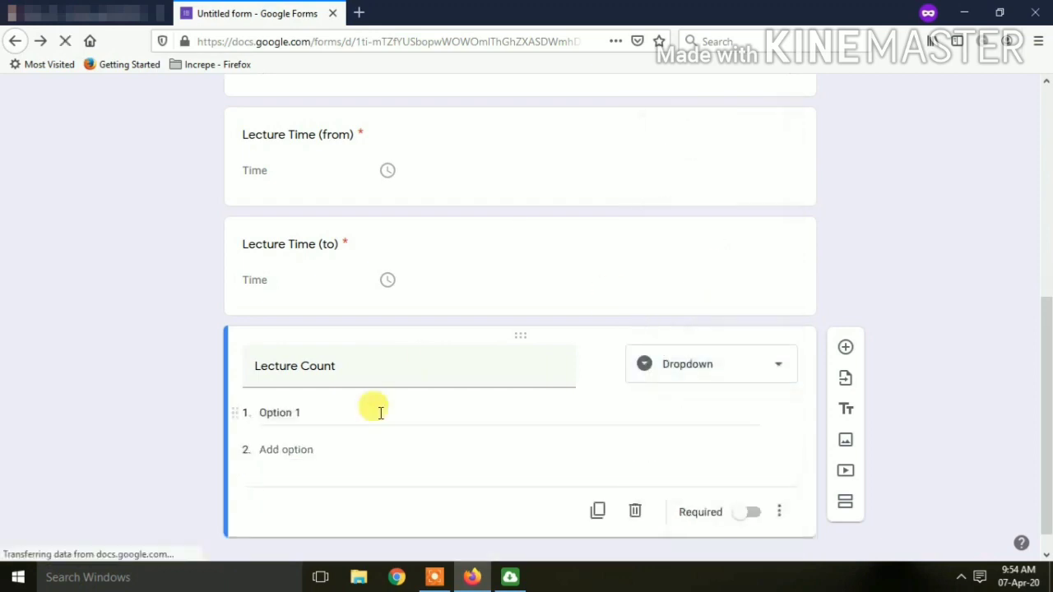
{"action": "left_click", "coordinate": [312, 407]}
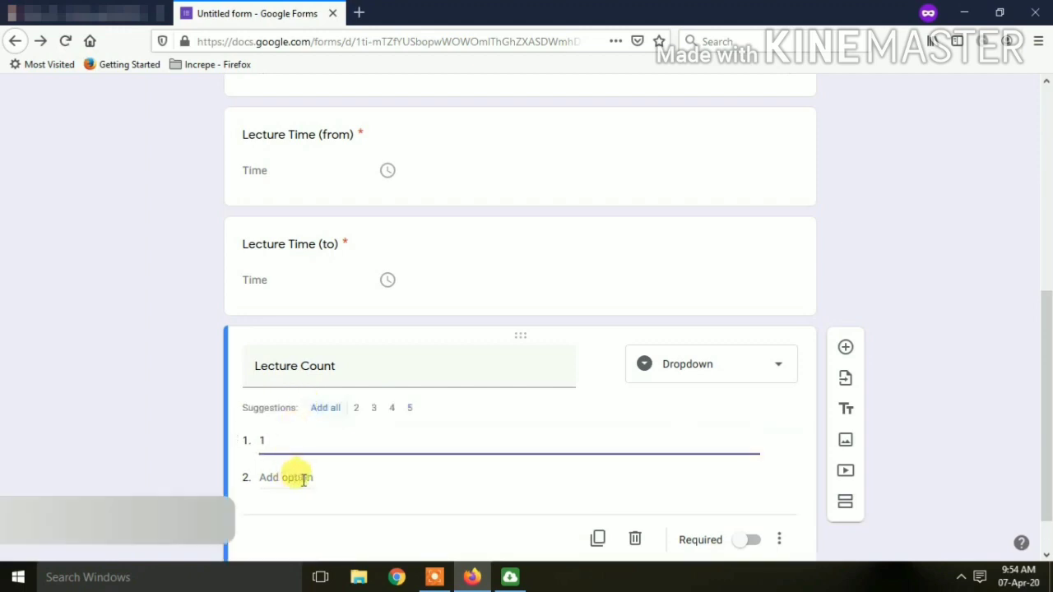
{"action": "left_click", "coordinate": [325, 407]}
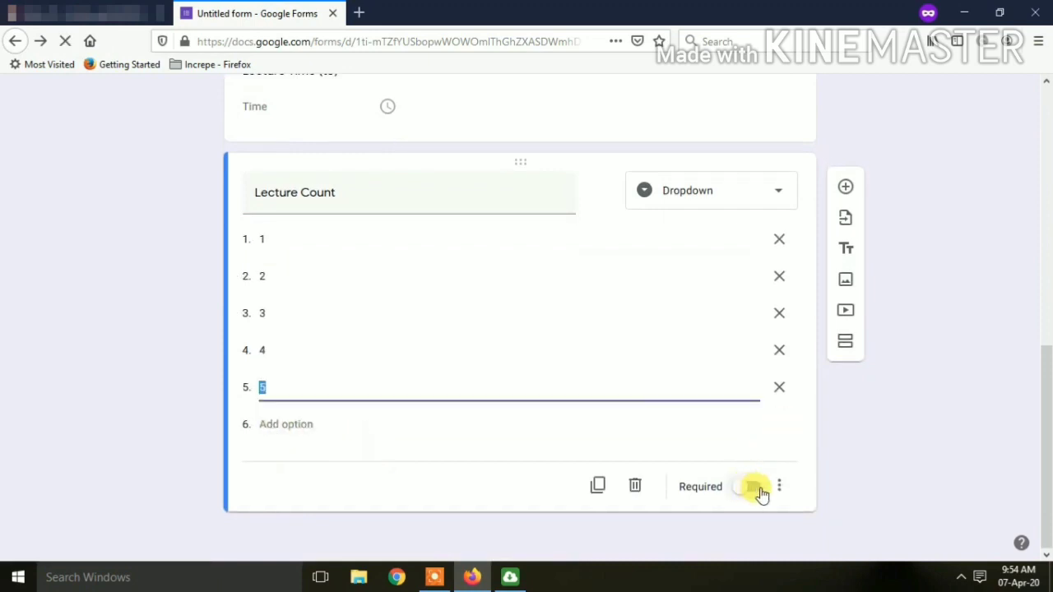
{"action": "left_click", "coordinate": [755, 488]}
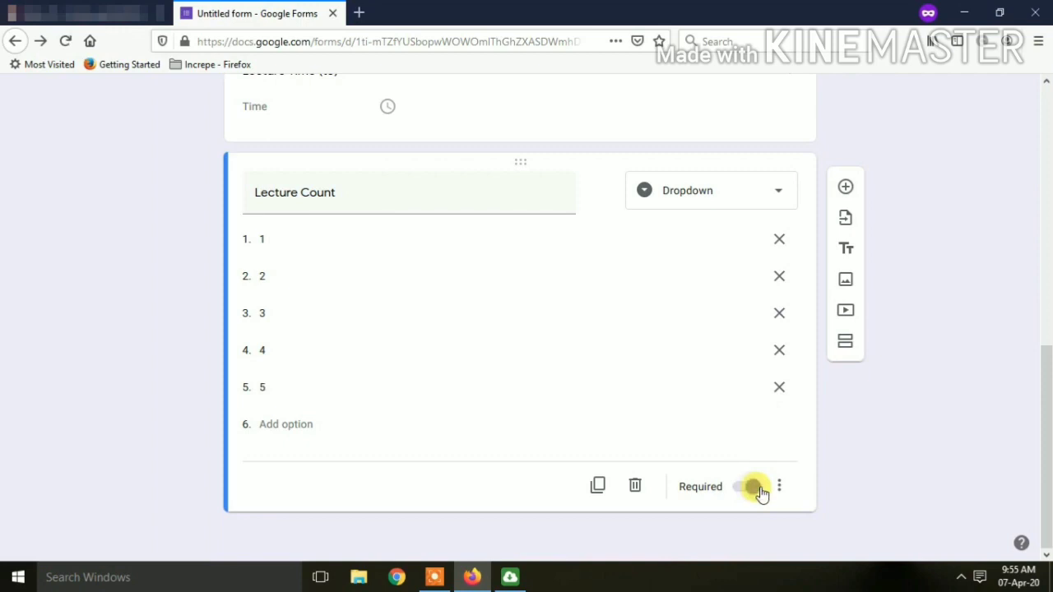
{"action": "left_click", "coordinate": [845, 186]}
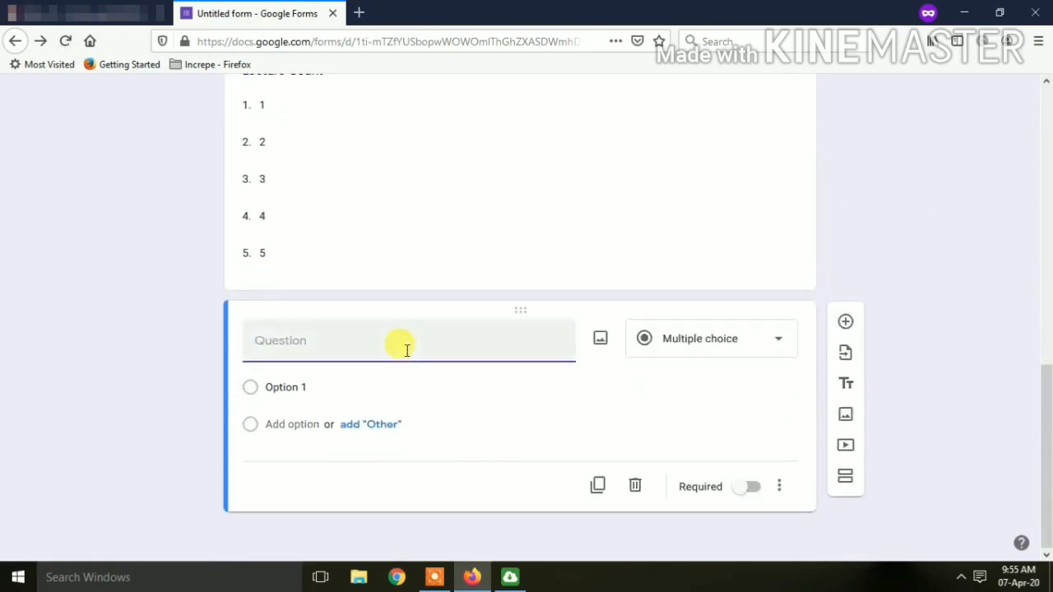
Create the 'Select Present Roll Nos.' checkboxes question with roll numbers 1 through 5.
{"action": "type", "text": "Sele"}
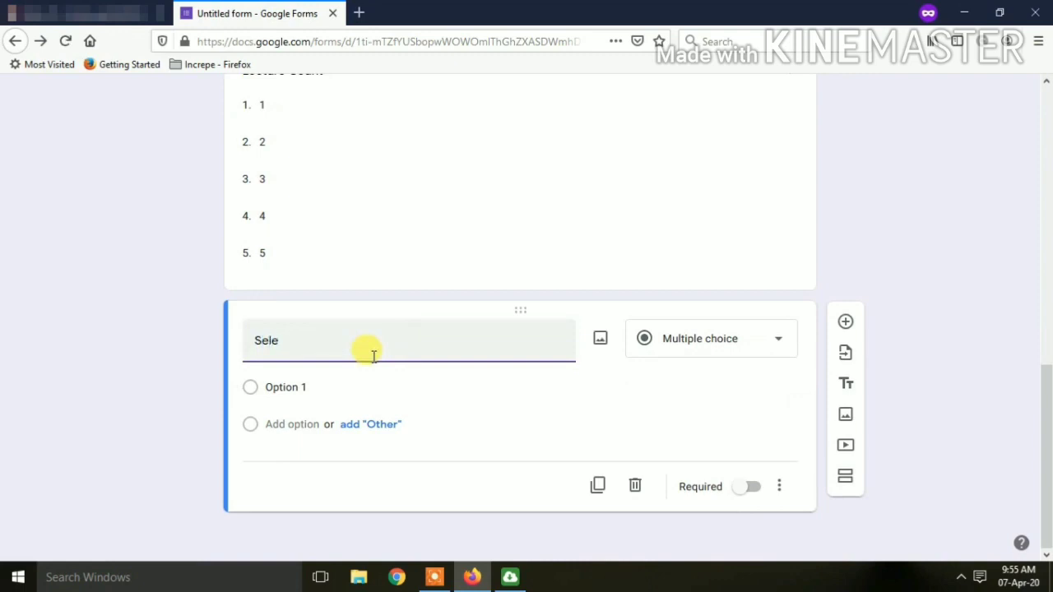
{"action": "type", "text": "ct Present Roll Nos."}
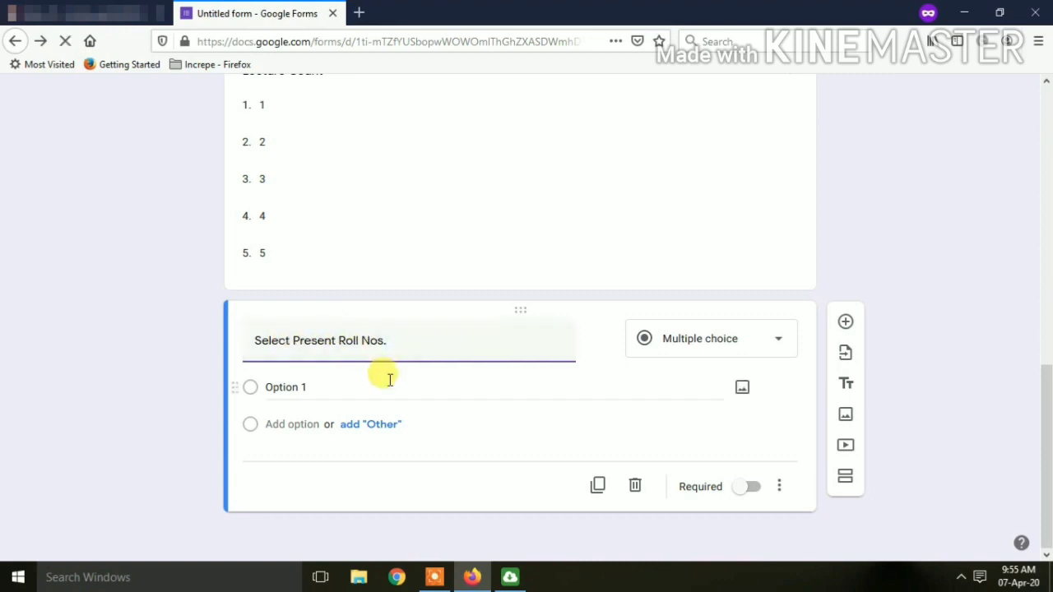
{"action": "left_click", "coordinate": [737, 352]}
{"action": "left_click", "coordinate": [705, 244]}
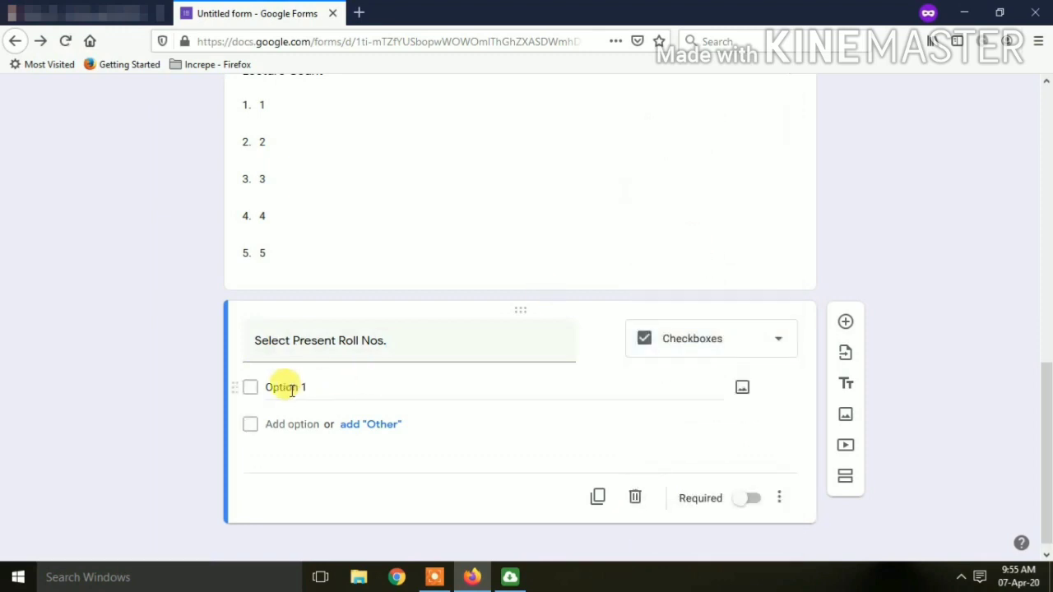
{"action": "left_click", "coordinate": [328, 391]}
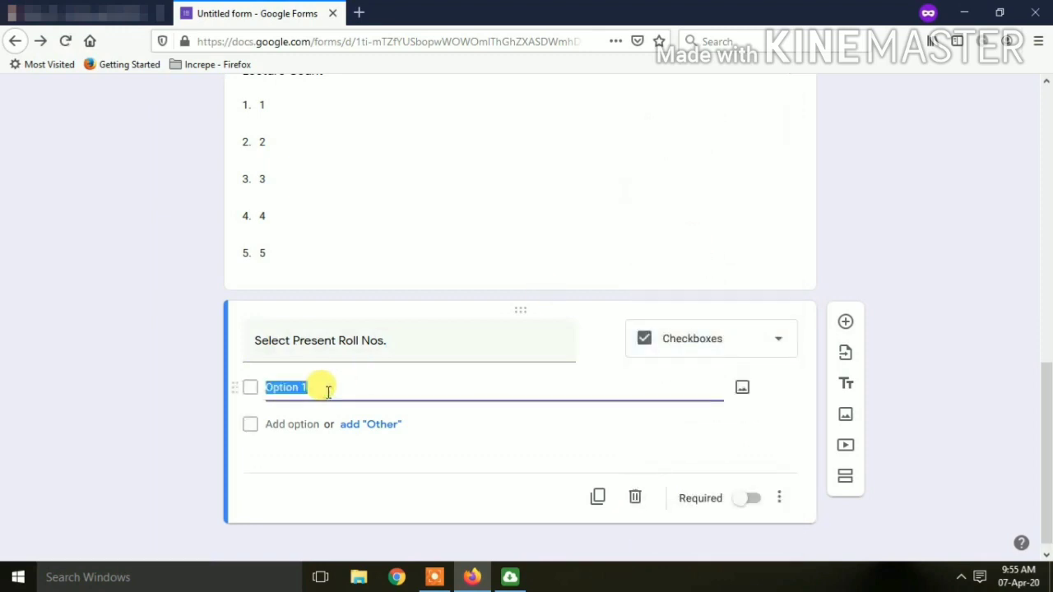
{"action": "type", "text": "1"}
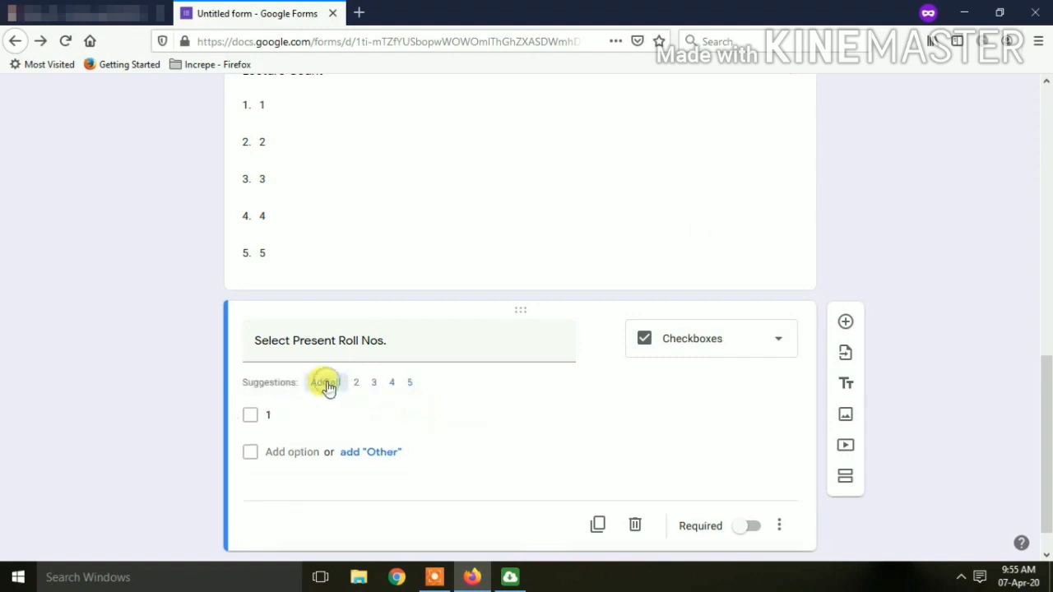
{"action": "left_click", "coordinate": [325, 383]}
Extend the roll number choices up to 39 and make the question required.
{"action": "scroll", "coordinate": [383, 408], "scroll_direction": "down", "scroll_amount": 3}
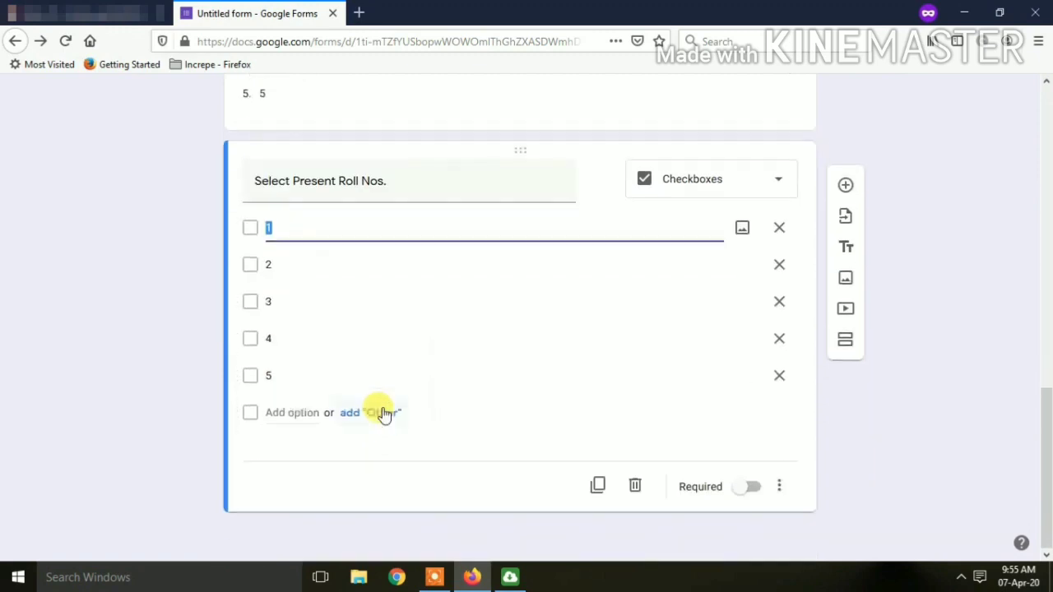
{"action": "left_click", "coordinate": [291, 412]}
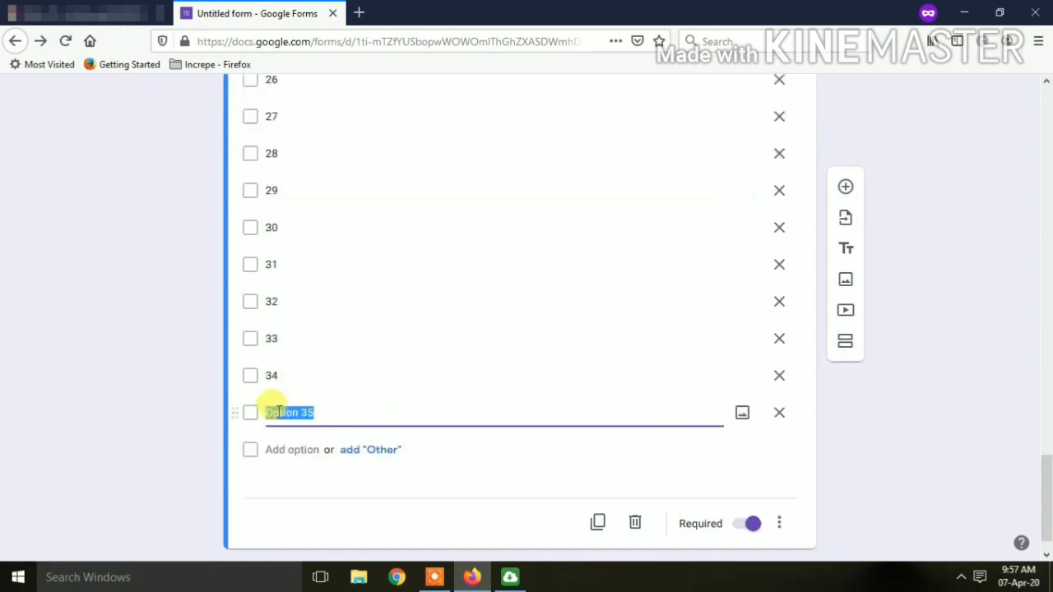
{"action": "type", "text": "35"}
{"action": "key", "text": "Return"}
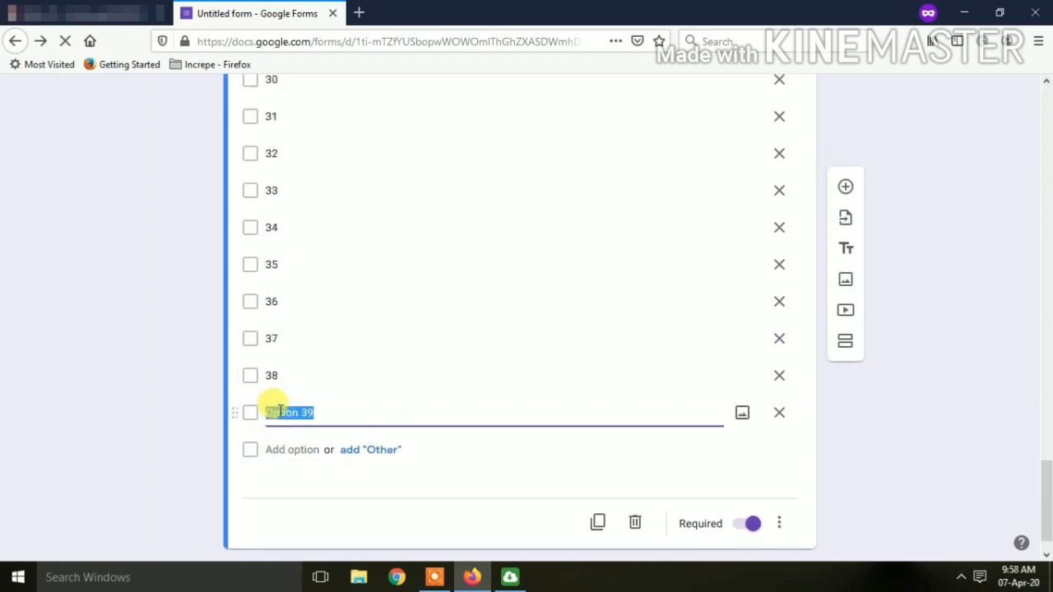
{"action": "type", "text": "39"}
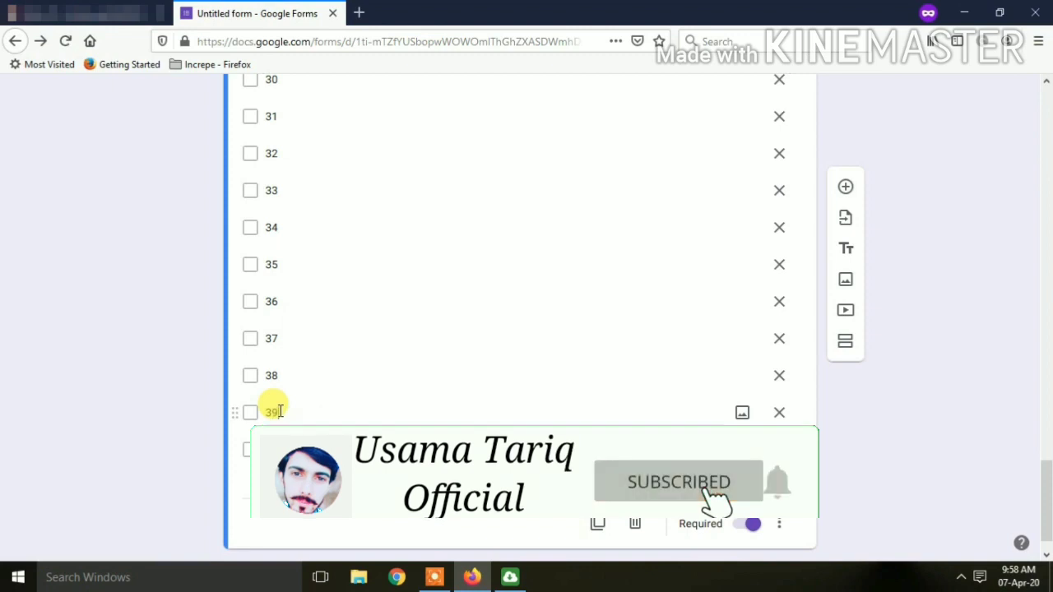
{"action": "left_click", "coordinate": [933, 393]}
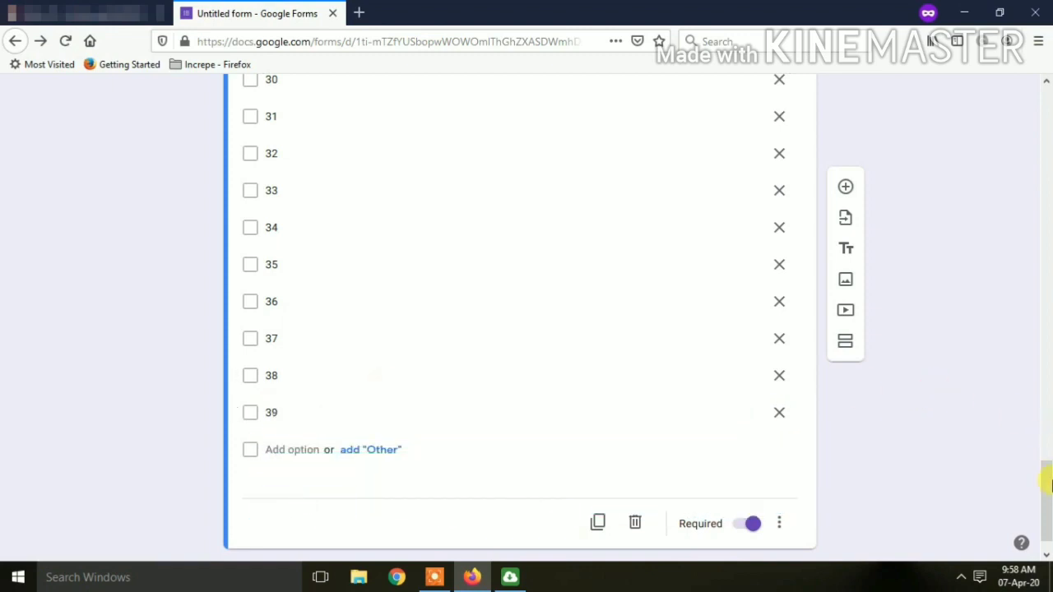
{"action": "left_click_drag", "start_coordinate": [1048, 494], "coordinate": [1045, 165]}
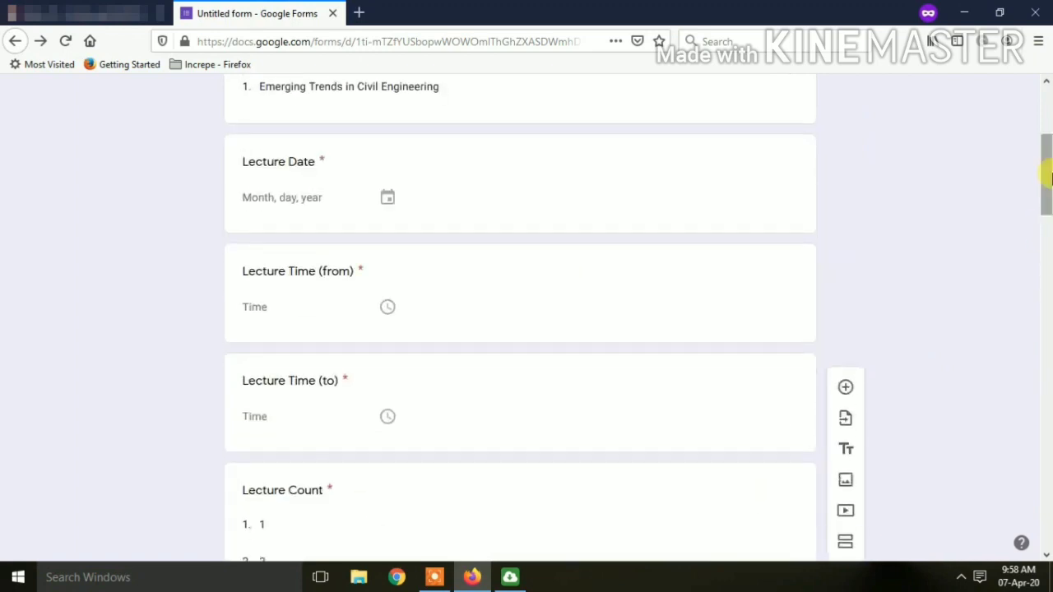
Add a required 'Select Class' dropdown with CE6I Regular Shift and CE6I Second Shift after Select Course.
{"action": "left_click", "coordinate": [654, 141]}
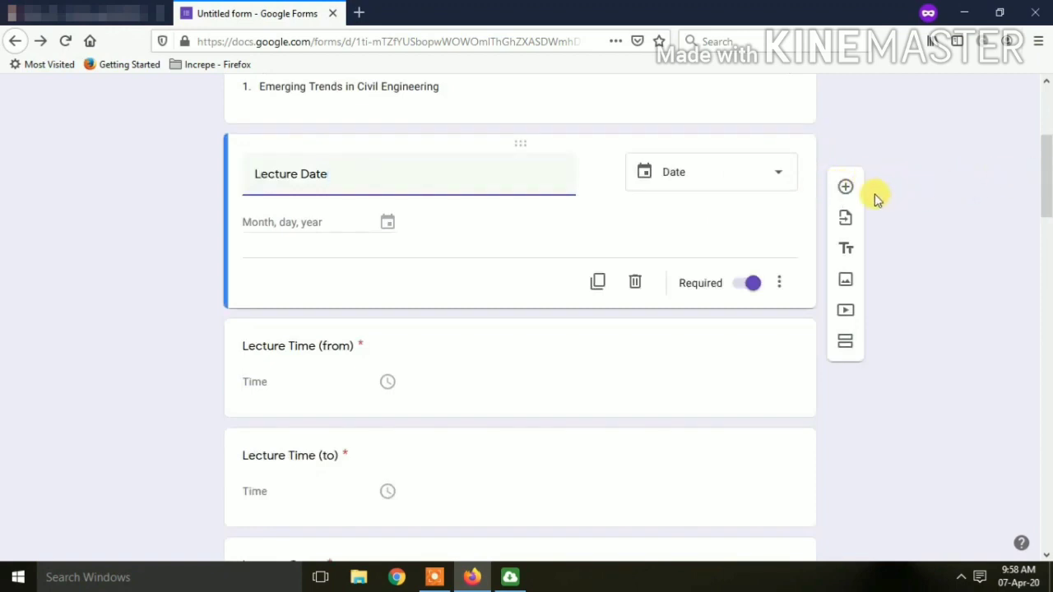
{"action": "left_click", "coordinate": [847, 189]}
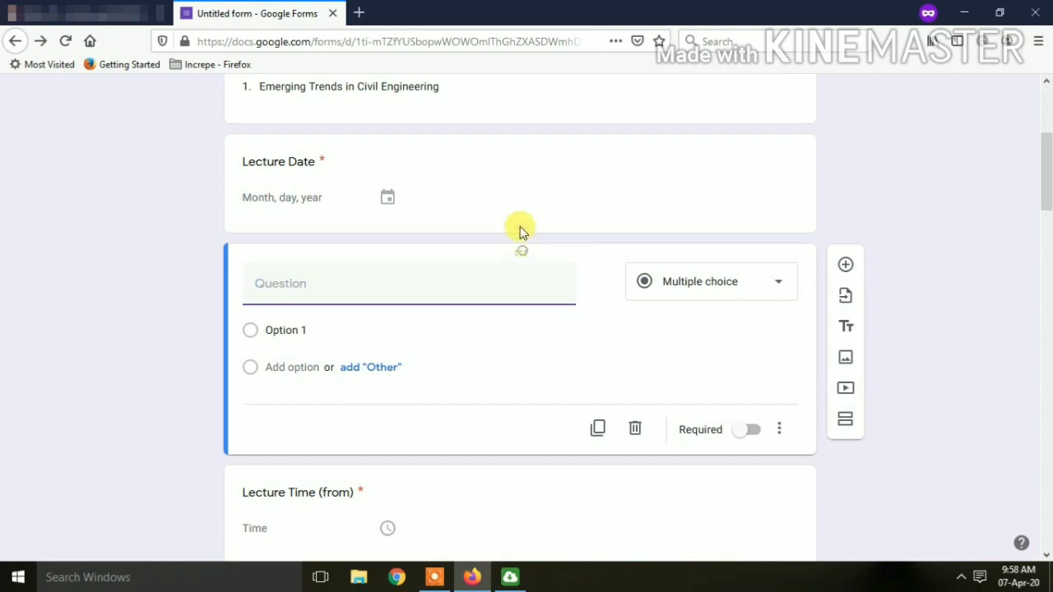
{"action": "left_click_drag", "start_coordinate": [520, 229], "coordinate": [506, 159]}
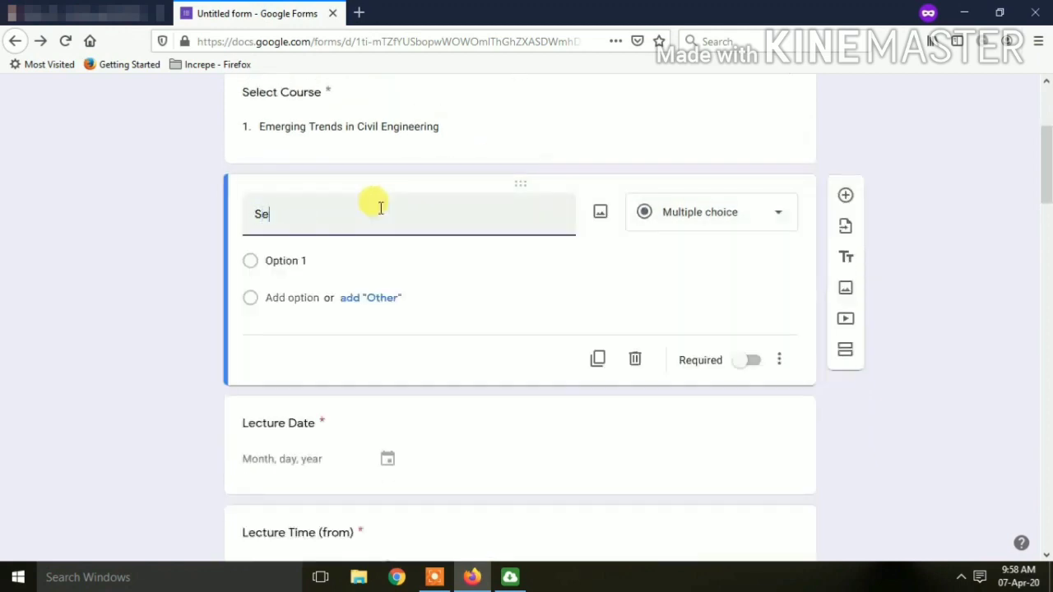
{"action": "type", "text": "Class"}
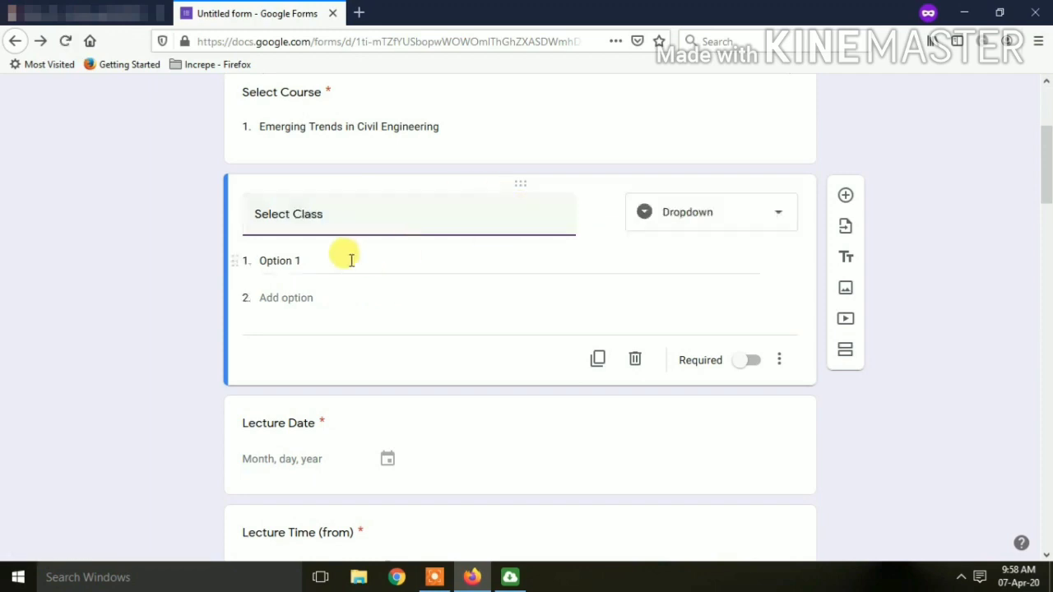
{"action": "left_click", "coordinate": [336, 259]}
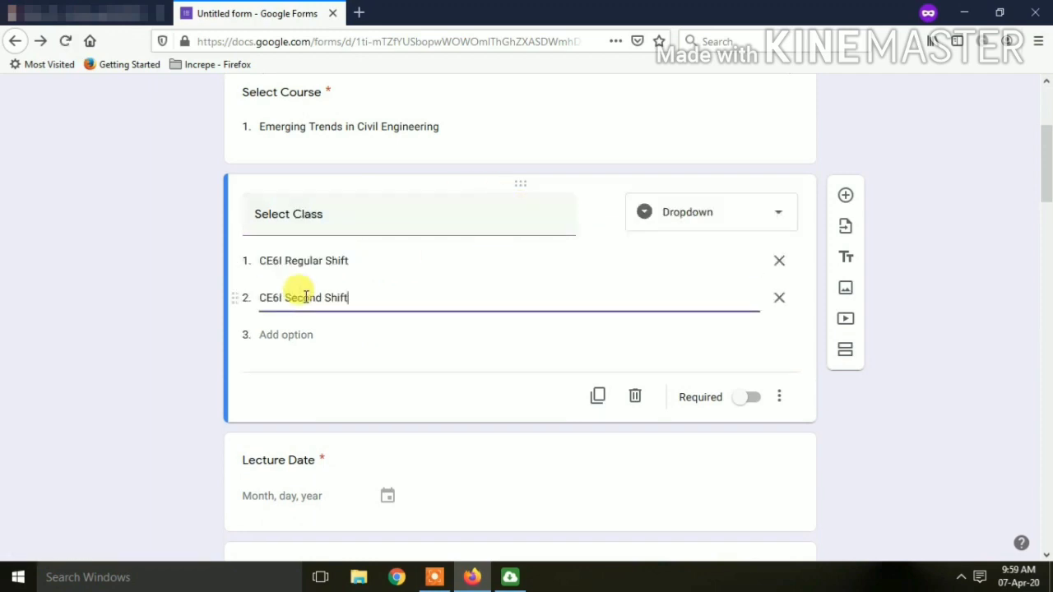
{"action": "left_click", "coordinate": [755, 399]}
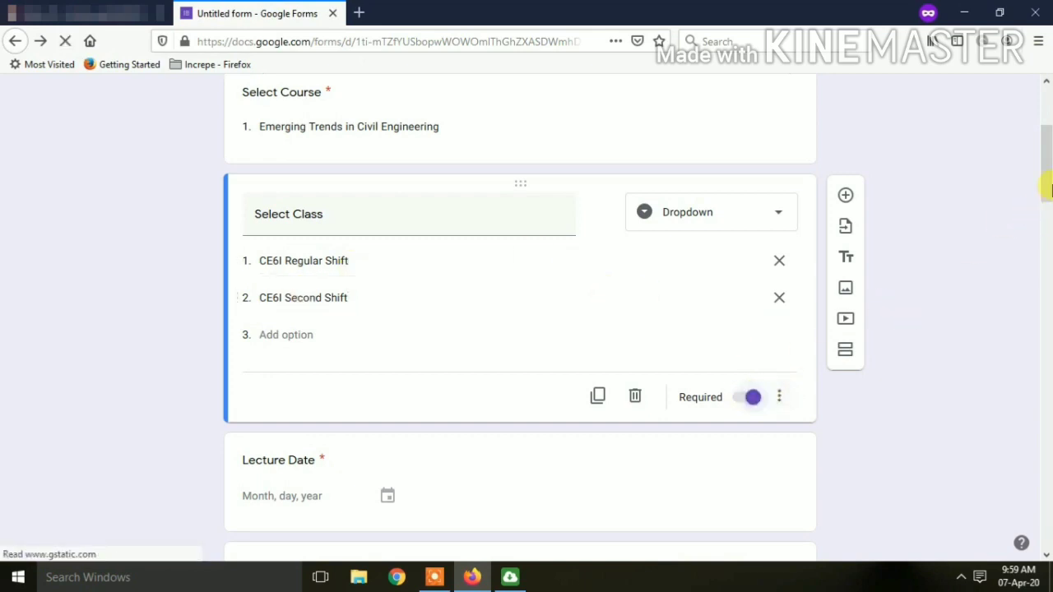
{"action": "left_click_drag", "start_coordinate": [1048, 189], "coordinate": [1028, 312]}
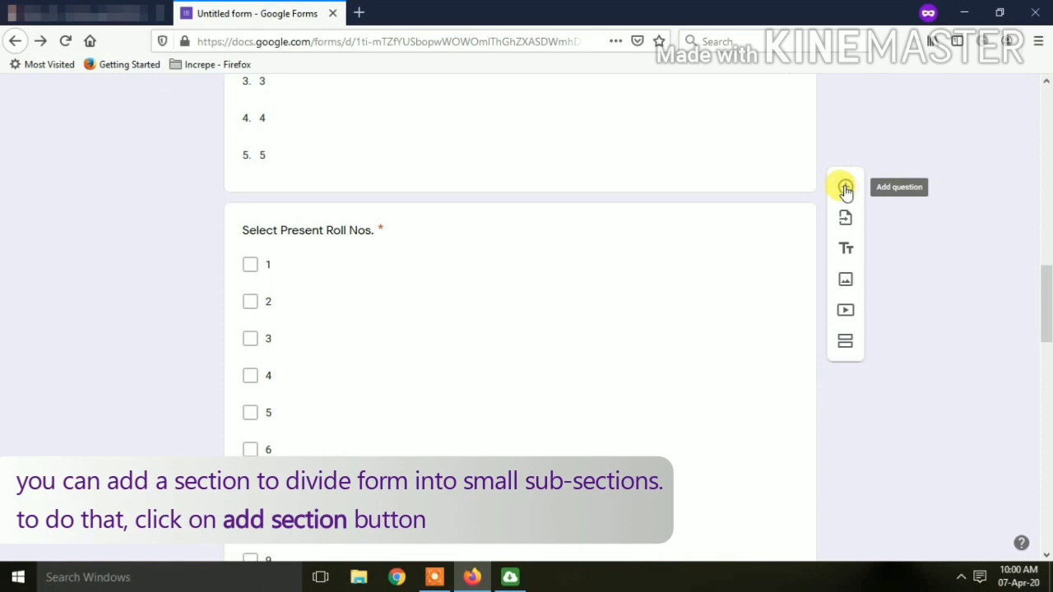
Insert a new section so Section 2 starts at the Lecture Date question.
{"action": "left_click", "coordinate": [846, 344]}
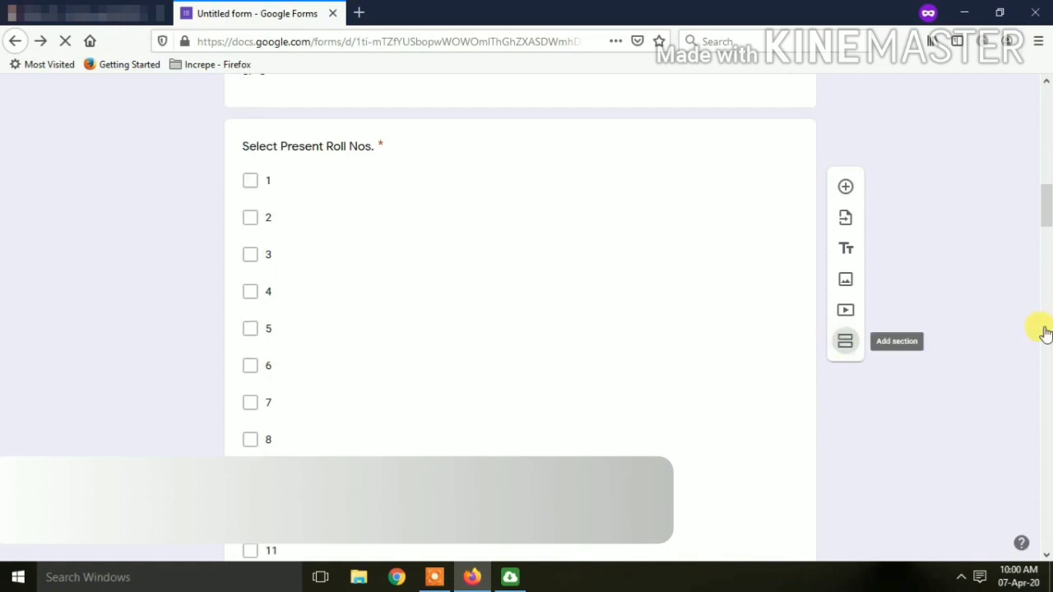
{"action": "left_click_drag", "start_coordinate": [1046, 207], "coordinate": [1046, 169]}
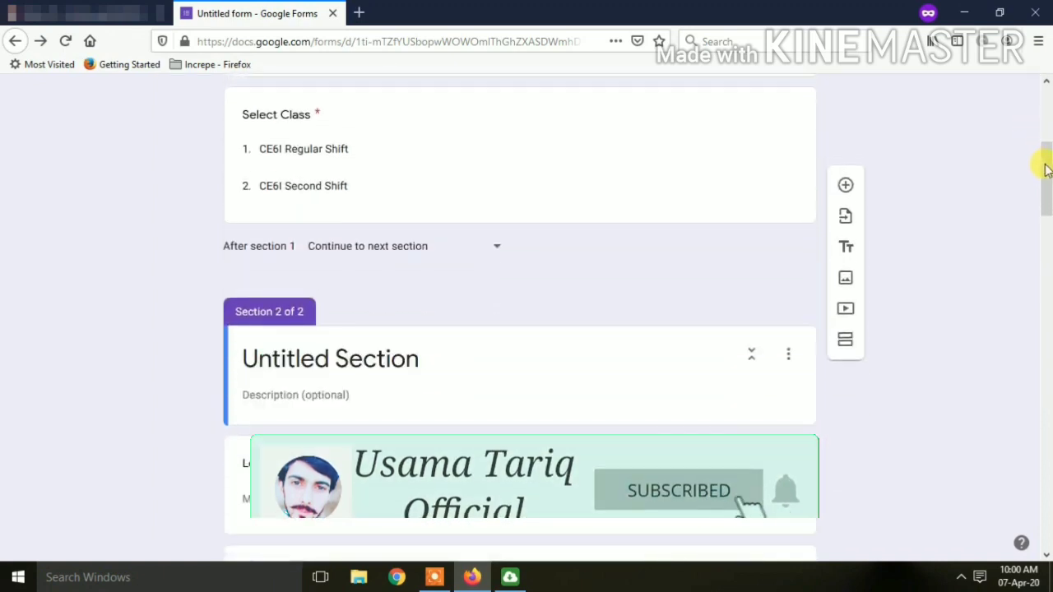
Enter 'Mark Attendance' as the title of Section 2.
{"action": "left_click", "coordinate": [370, 359]}
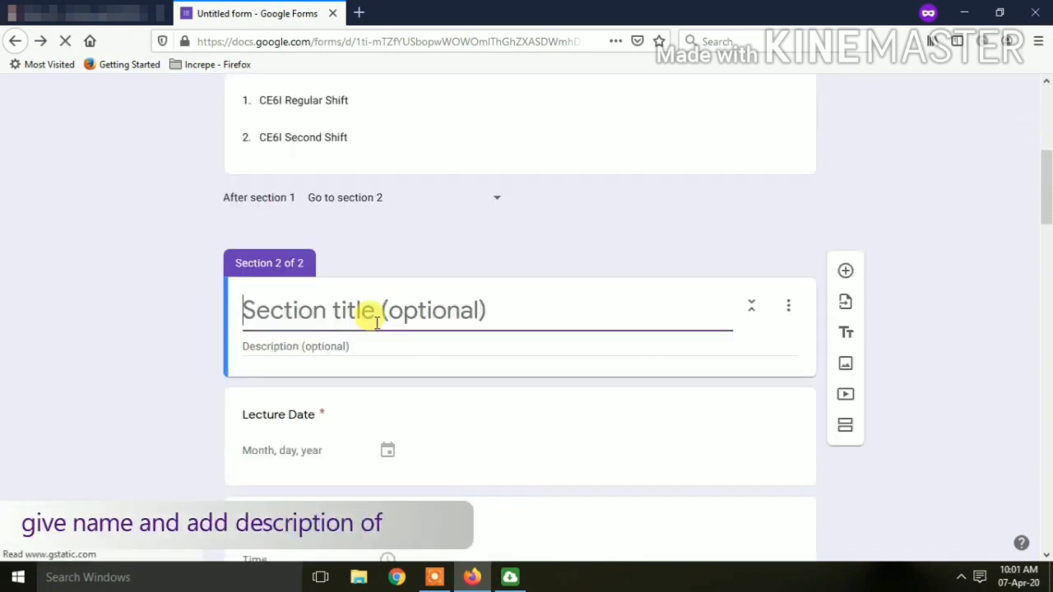
{"action": "type", "text": "Mar"}
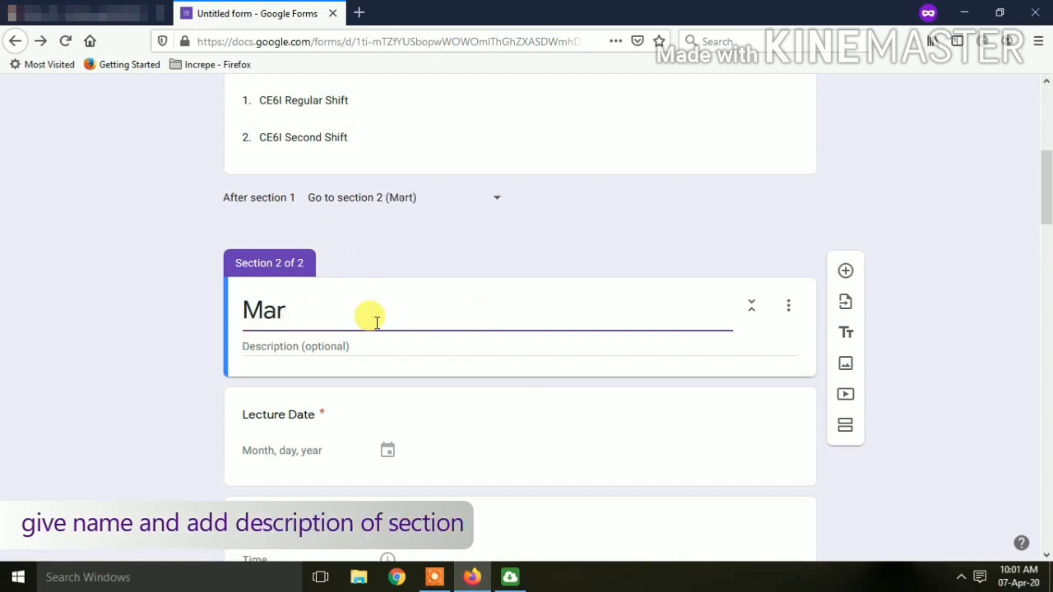
{"action": "type", "text": "k Attendance"}
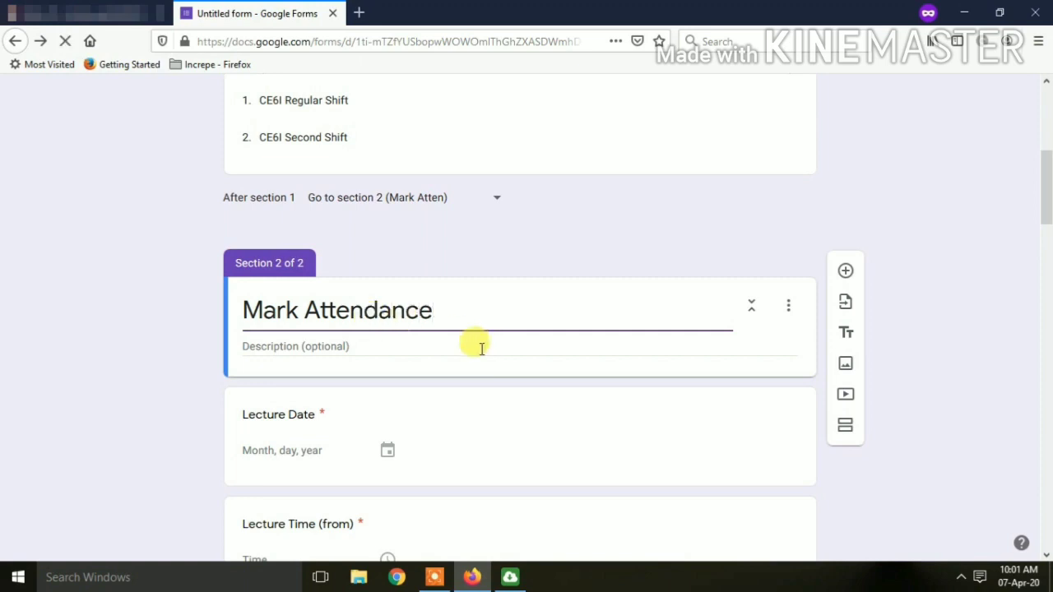
{"action": "left_click", "coordinate": [413, 352]}
{"action": "triple_click", "coordinate": [457, 311]}
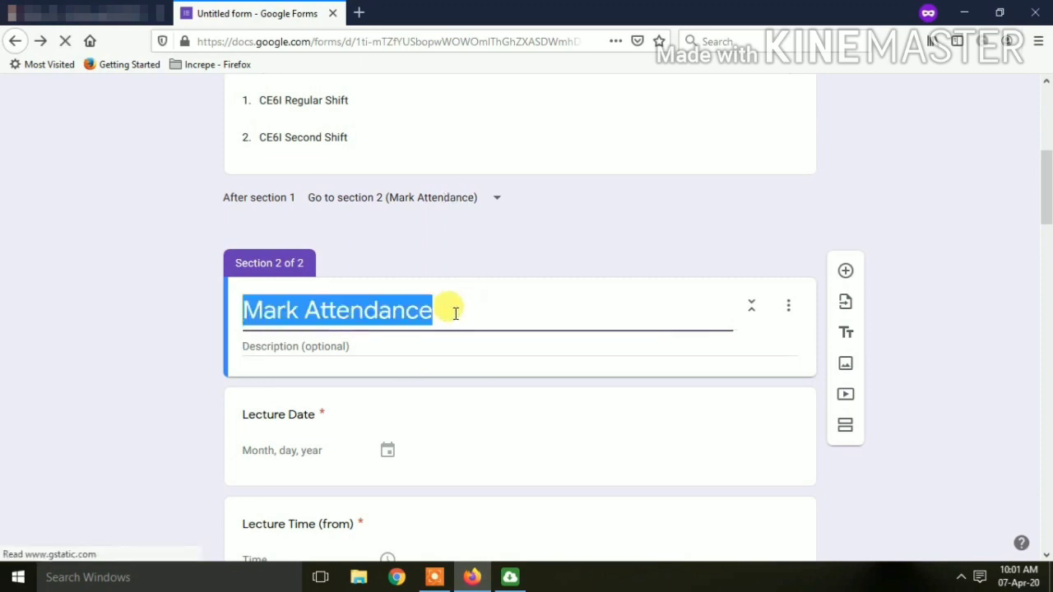
{"action": "left_click", "coordinate": [390, 339]}
{"action": "scroll", "coordinate": [390, 340], "scroll_direction": "down", "scroll_amount": 2}
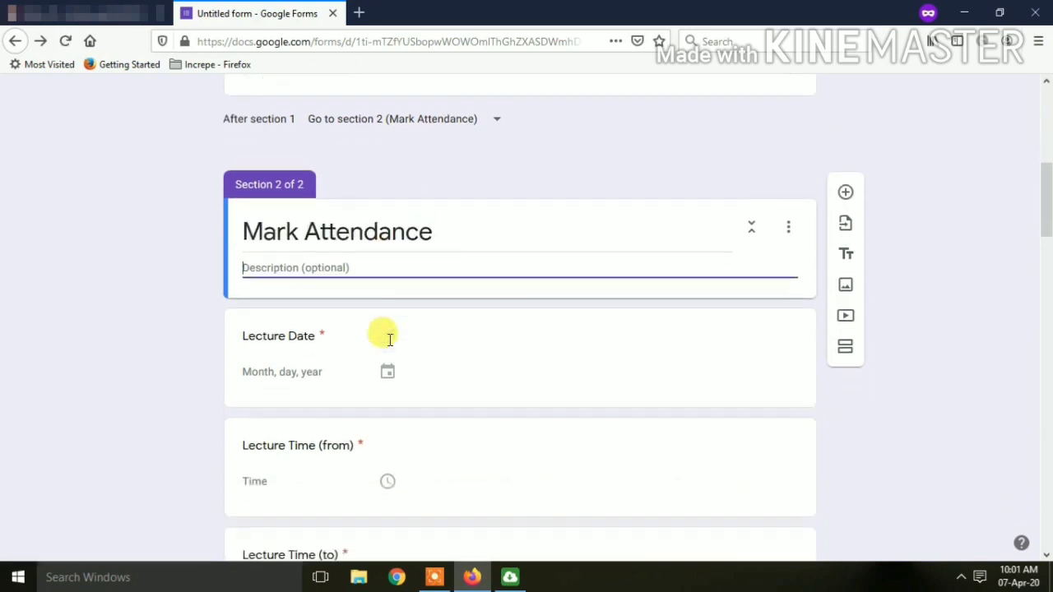
{"action": "triple_click", "coordinate": [387, 235]}
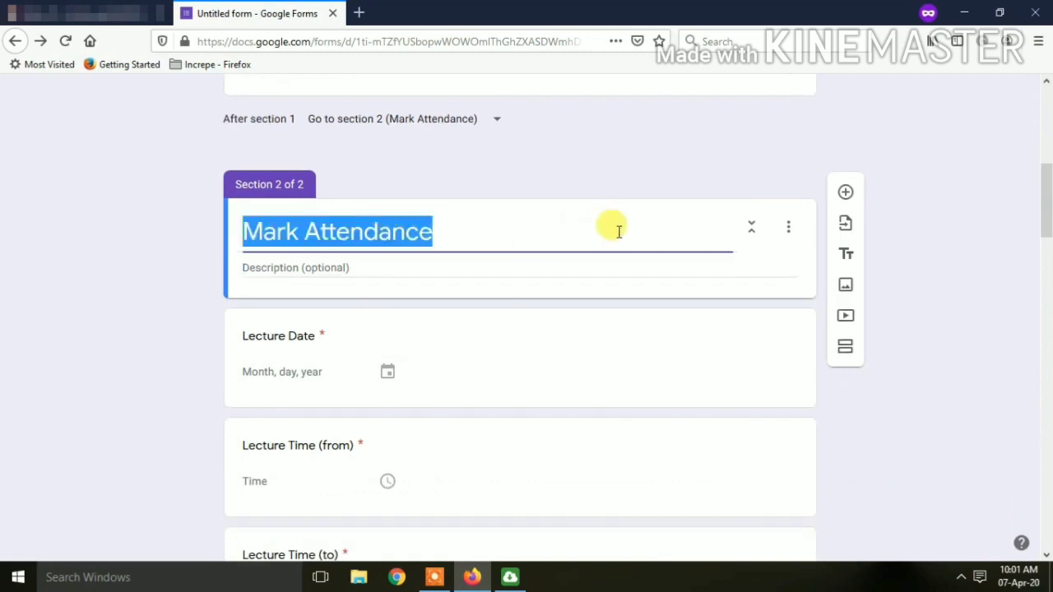
{"action": "scroll", "coordinate": [618, 231], "scroll_direction": "up", "scroll_amount": 3}
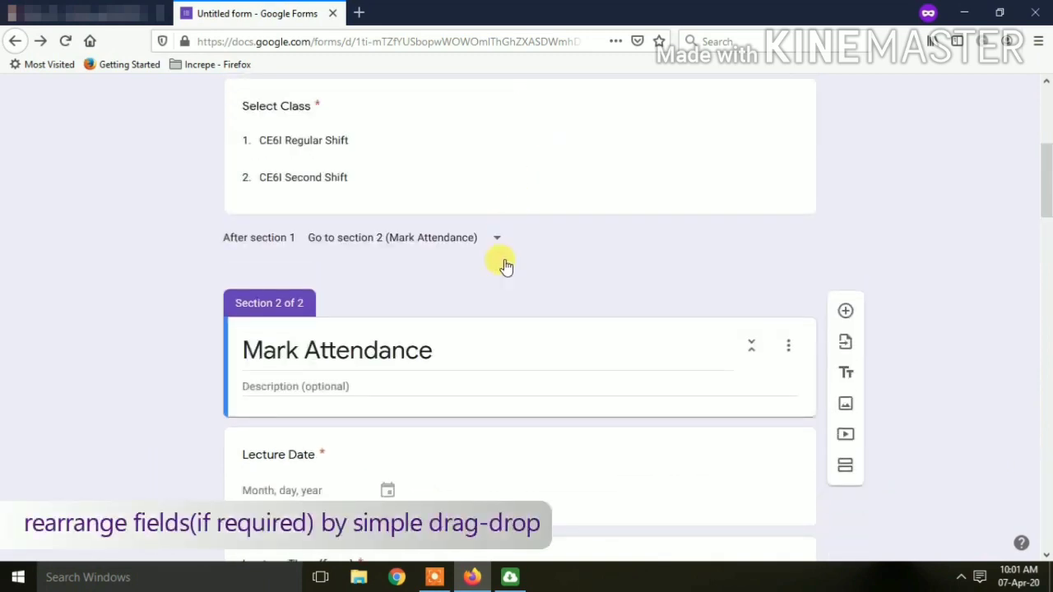
Drag the Lecture Date question card to its new spot beside Select Class.
{"action": "left_click_drag", "start_coordinate": [521, 435], "coordinate": [496, 249]}
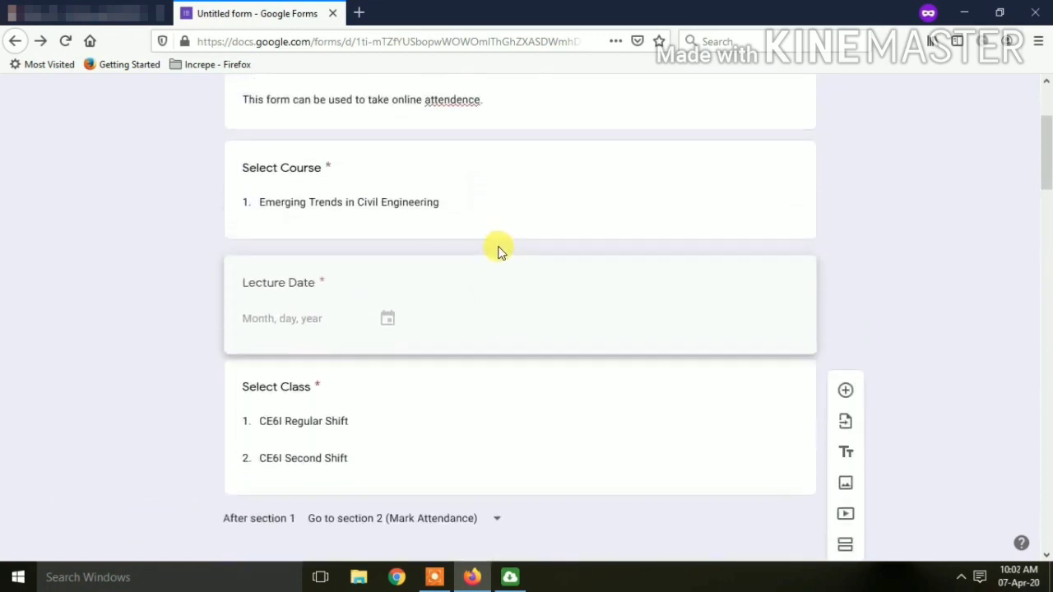
{"action": "left_click", "coordinate": [498, 280]}
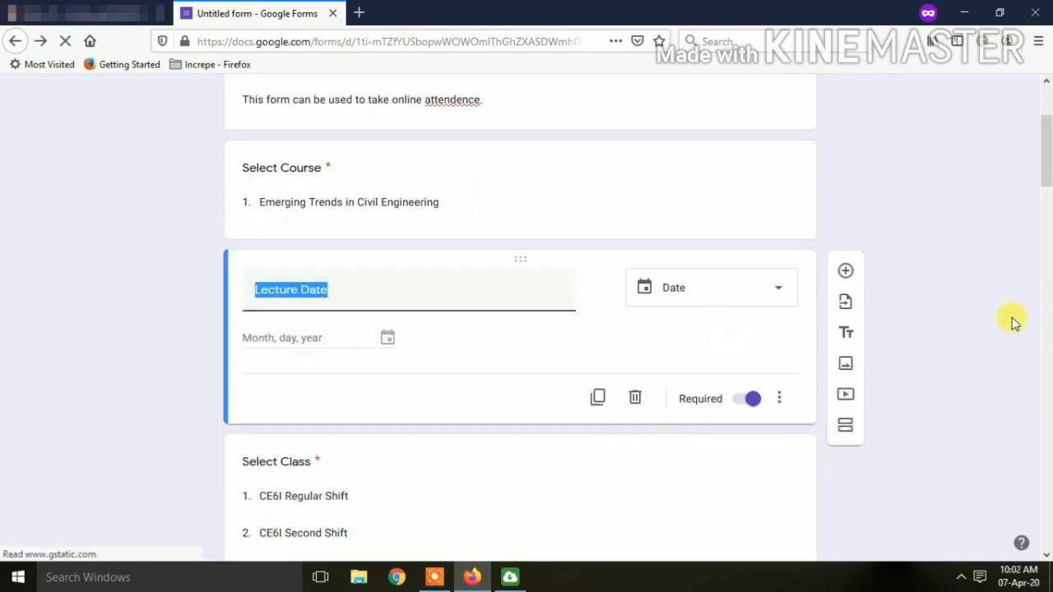
{"action": "left_click", "coordinate": [1048, 234]}
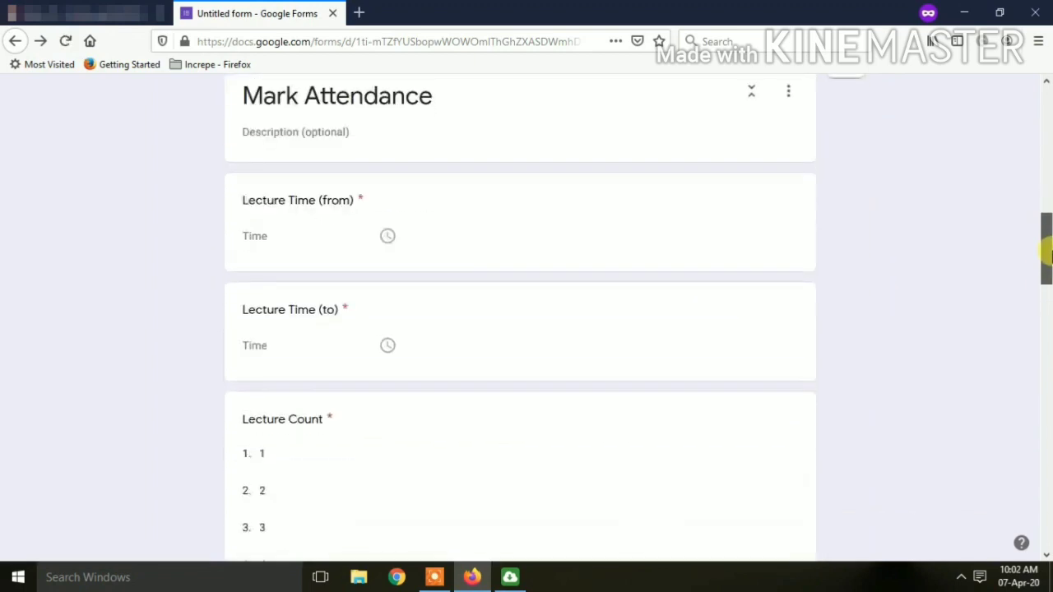
{"action": "left_click_drag", "start_coordinate": [1049, 244], "coordinate": [1050, 241]}
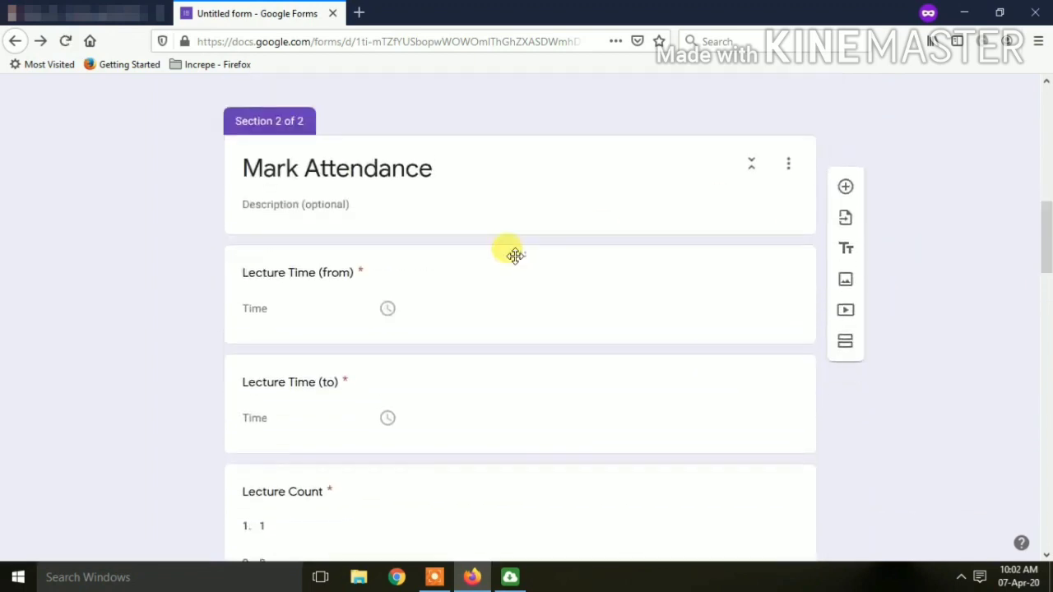
Place the Lecture Time (from) question directly below Lecture Date.
{"action": "left_click_drag", "start_coordinate": [523, 257], "coordinate": [552, 375]}
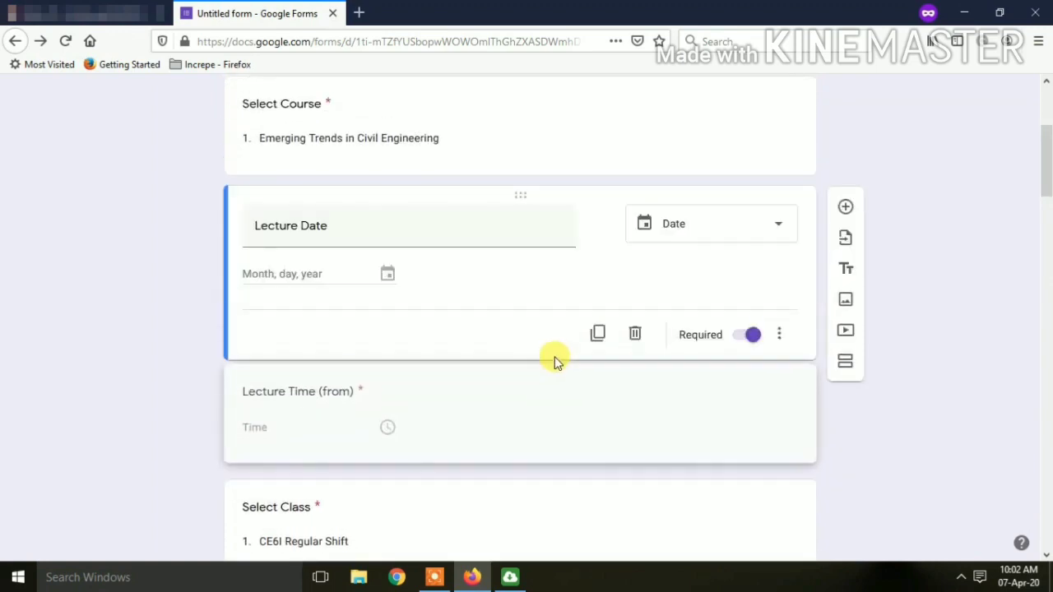
{"action": "left_click", "coordinate": [640, 388]}
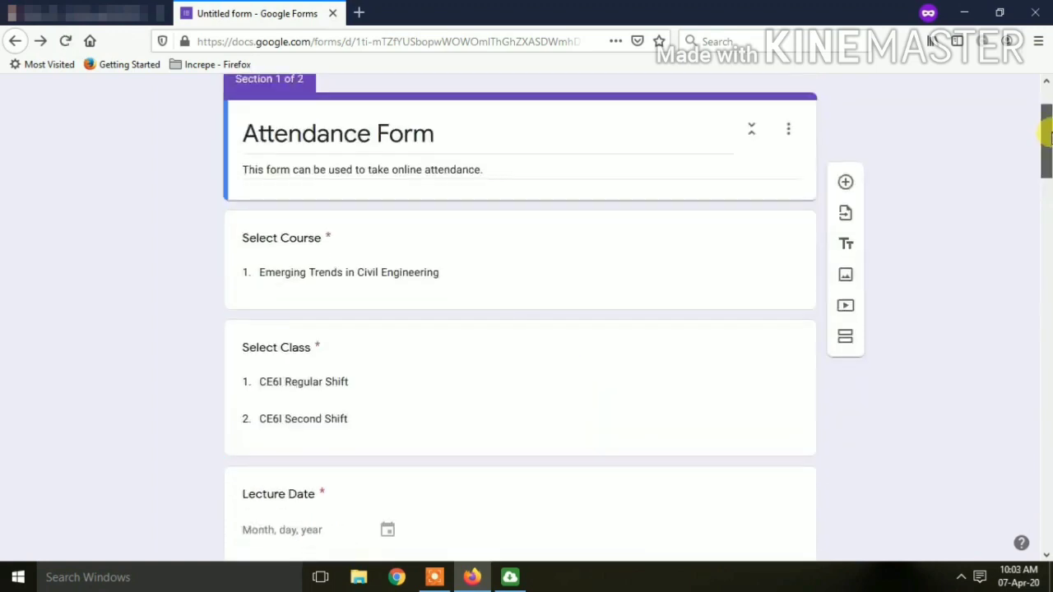
{"action": "scroll", "coordinate": [1046, 157], "scroll_direction": "down", "scroll_amount": 3}
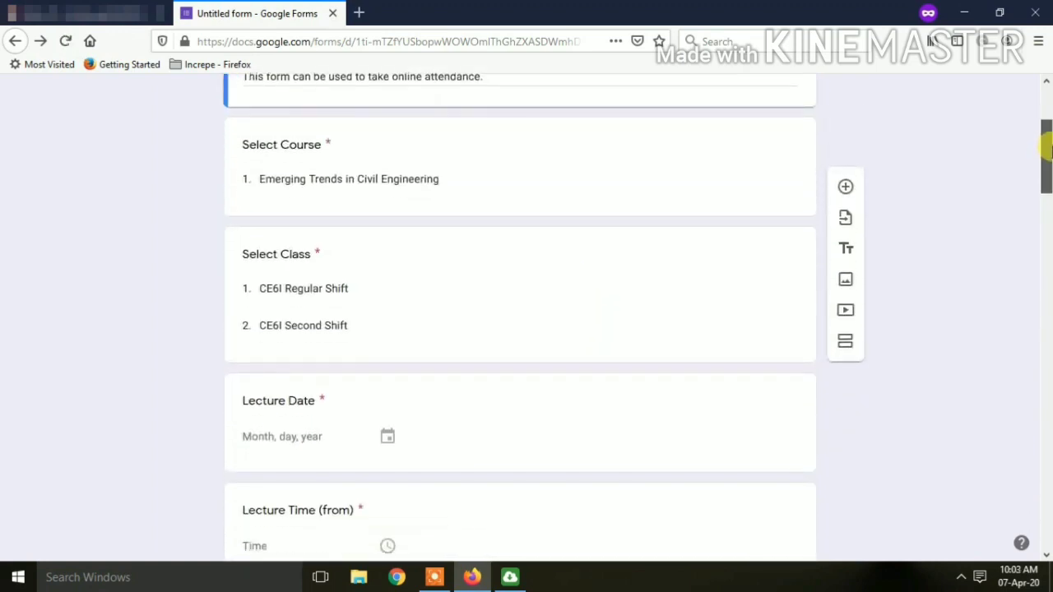
{"action": "left_click_drag", "start_coordinate": [1046, 157], "coordinate": [1047, 512]}
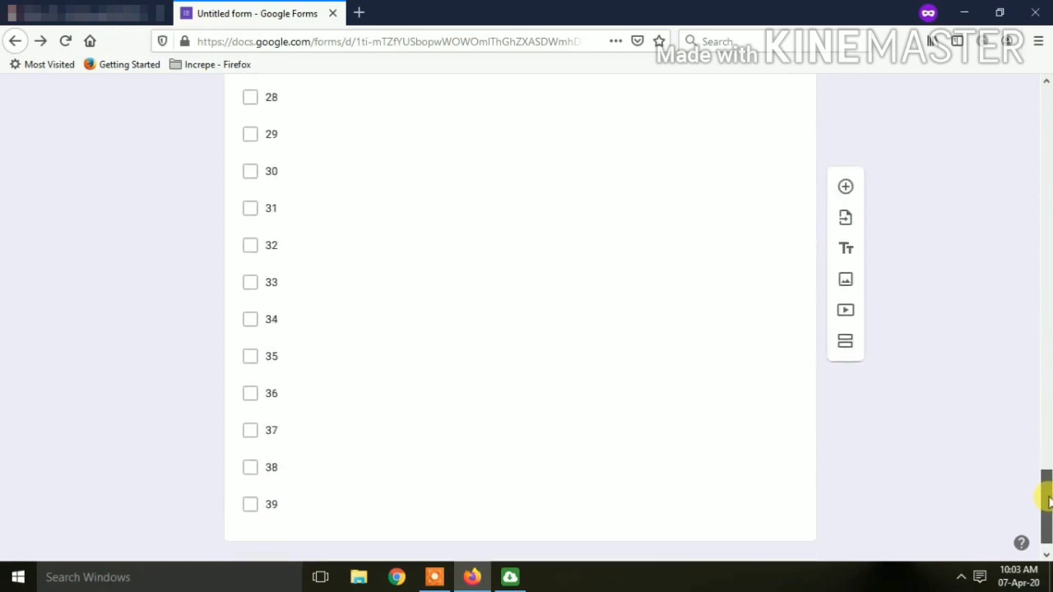
{"action": "scroll", "coordinate": [951, 158], "scroll_direction": "up", "scroll_amount": 20}
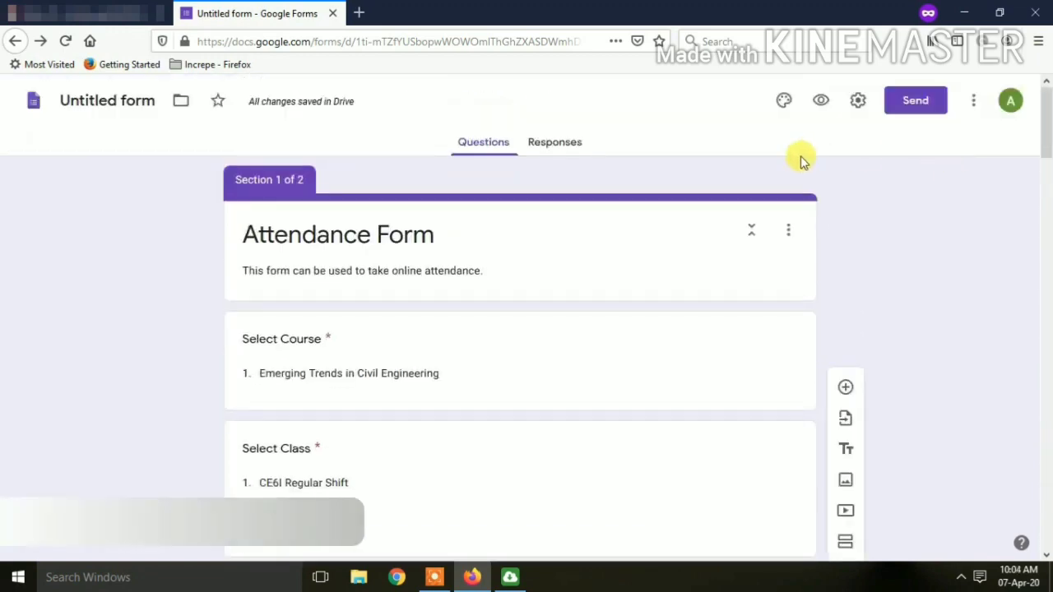
Prefix the form name with 'GPJ AJ ETC' to make it GPJ AJ ETC Attendance Form.
{"action": "left_click", "coordinate": [89, 109]}
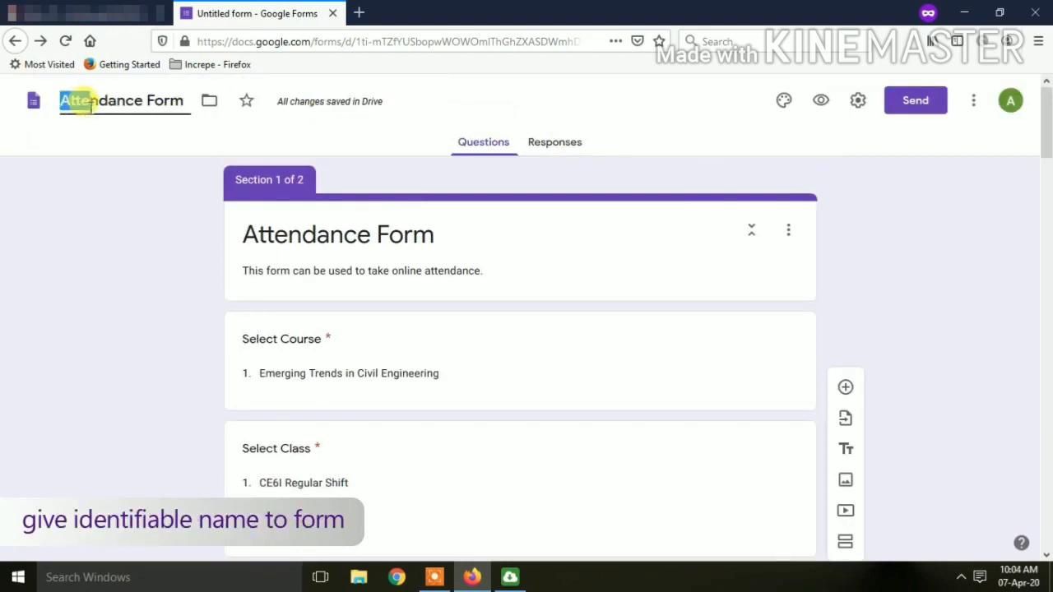
{"action": "key", "text": "Home"}
{"action": "type", "text": "GPJ AJ ETC"}
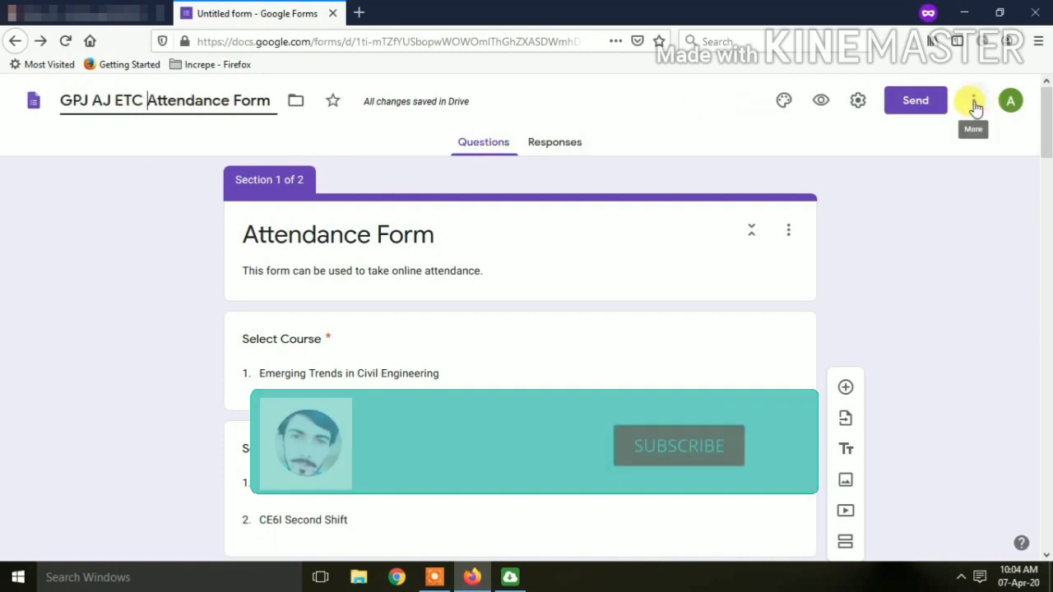
{"action": "left_click", "coordinate": [974, 105]}
{"action": "left_click", "coordinate": [974, 104]}
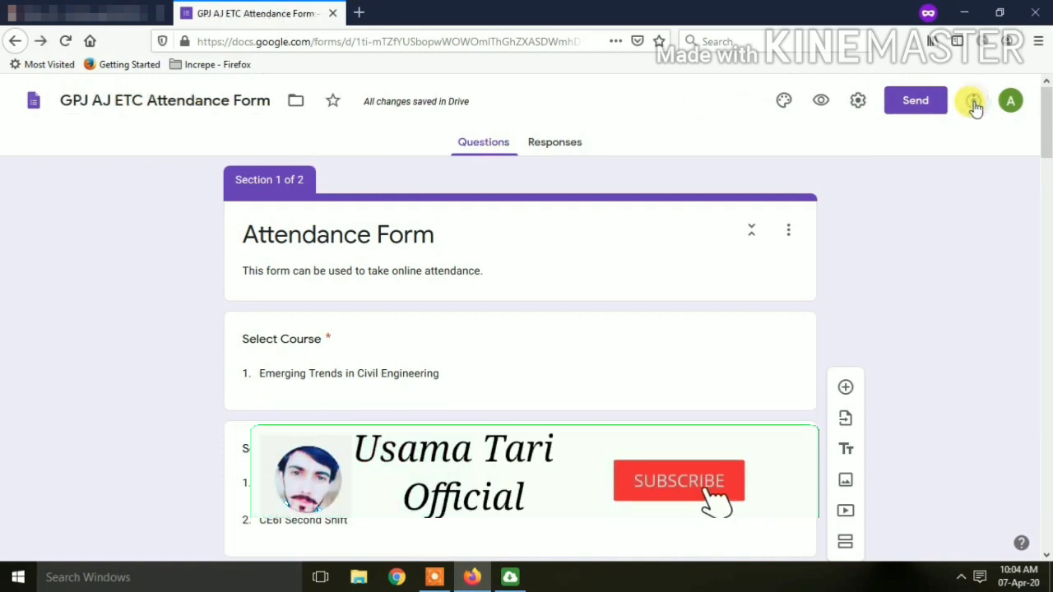
{"action": "left_click", "coordinate": [974, 105]}
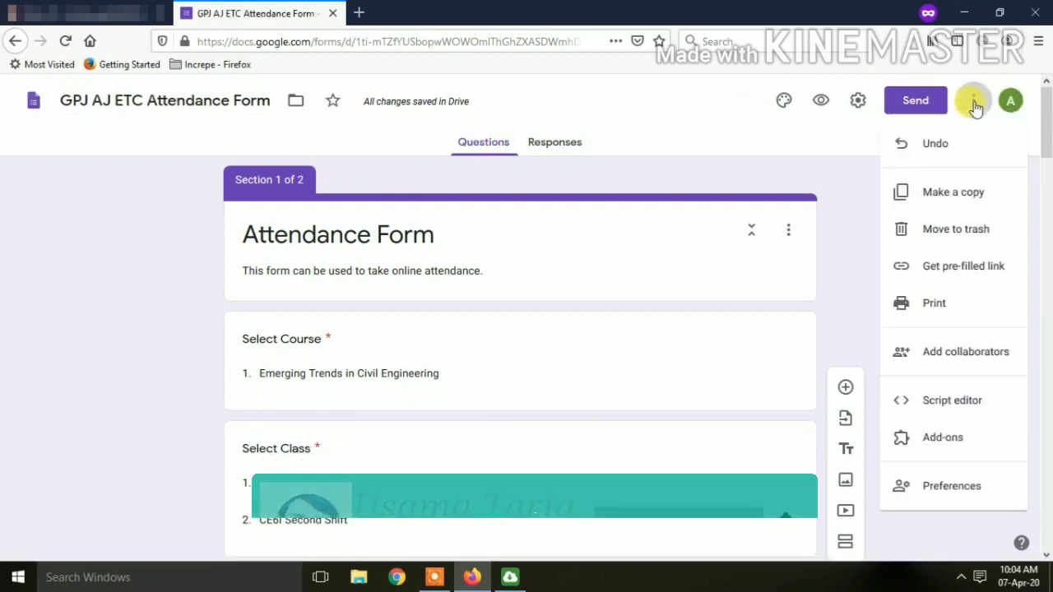
{"action": "left_click", "coordinate": [973, 104]}
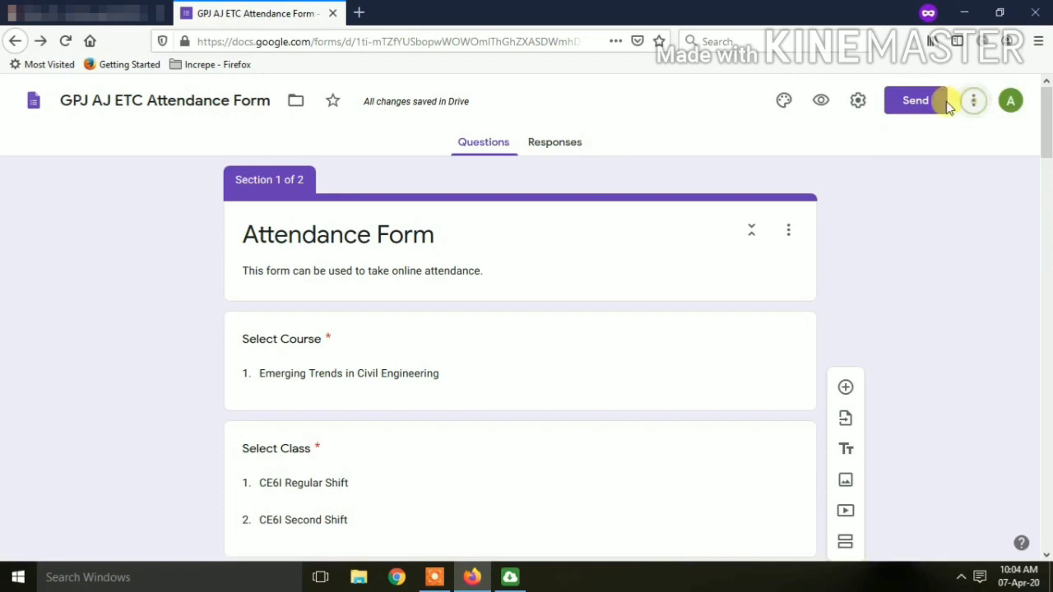
Change the form's theme colour to blue, then open the respondent preview.
{"action": "left_click", "coordinate": [783, 102]}
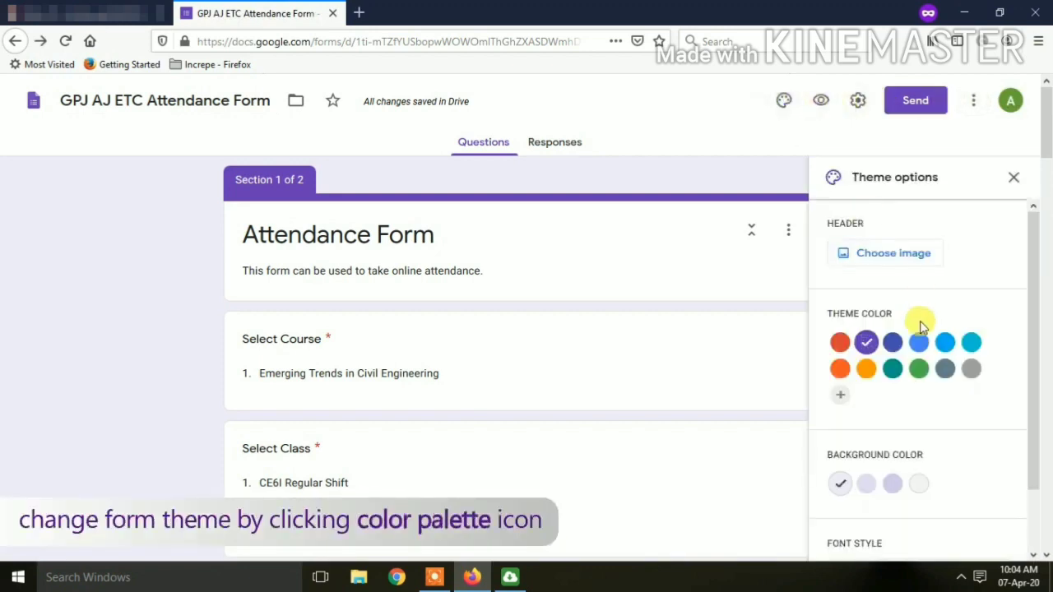
{"action": "left_click", "coordinate": [920, 342]}
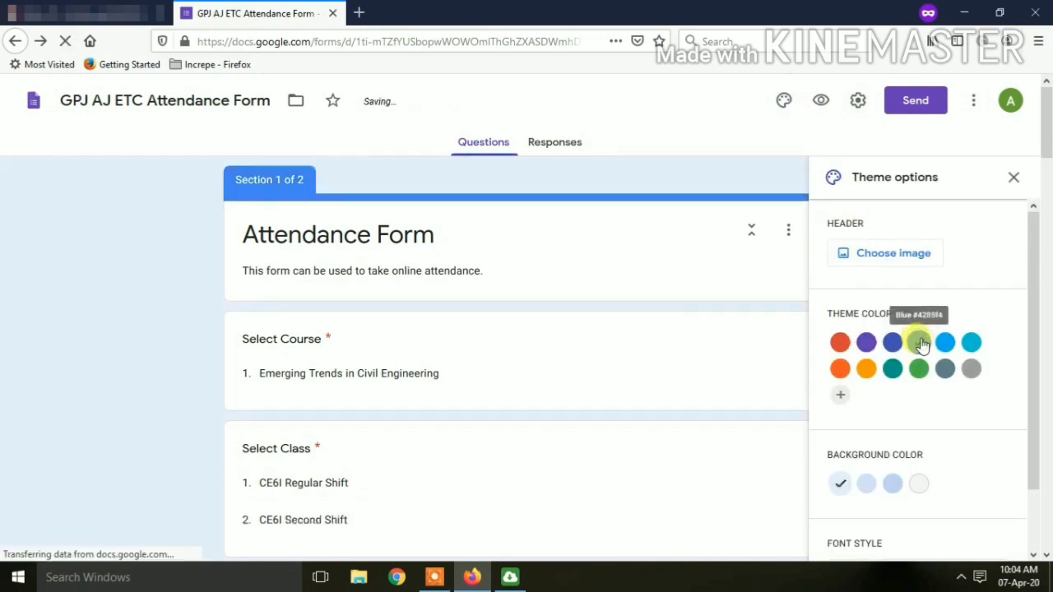
{"action": "left_click", "coordinate": [819, 101]}
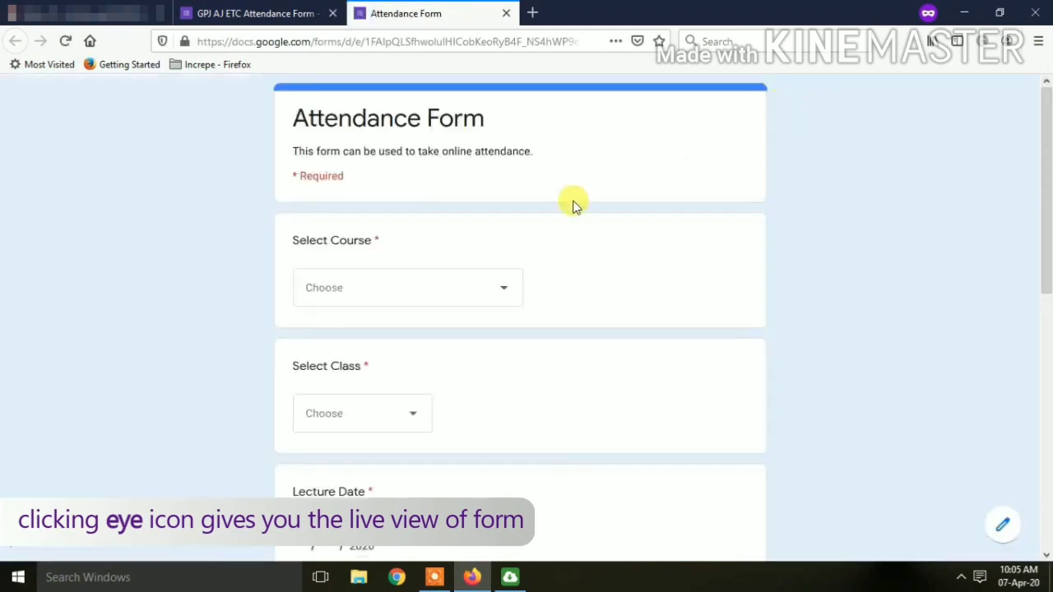
Scroll through the live preview to review the attendance form's questions.
{"action": "scroll", "coordinate": [574, 206], "scroll_direction": "down", "scroll_amount": 4}
{"action": "scroll", "coordinate": [574, 206], "scroll_direction": "up", "scroll_amount": 2}
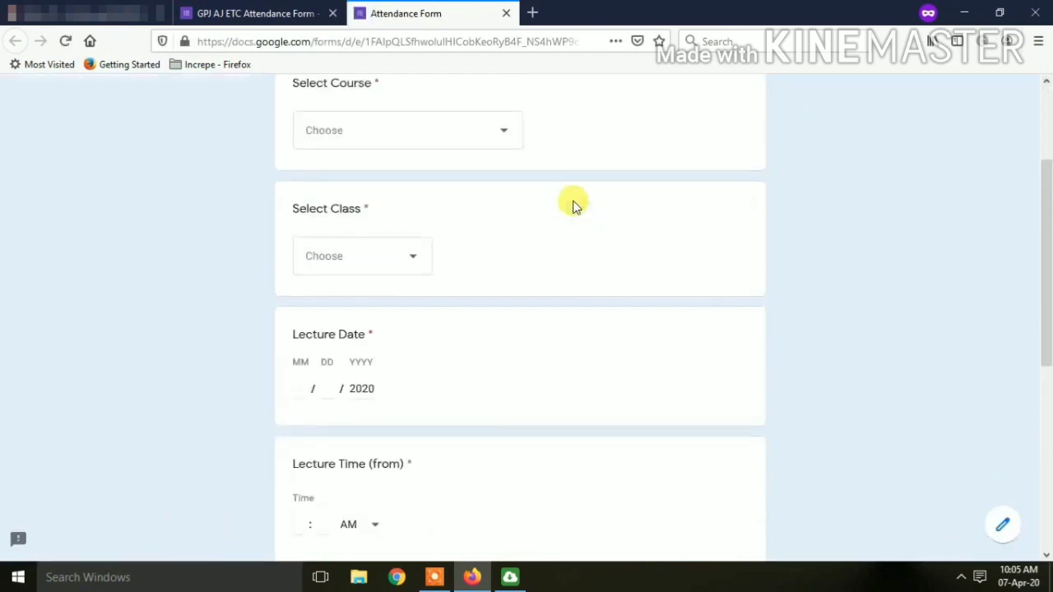
{"action": "scroll", "coordinate": [574, 206], "scroll_direction": "down", "scroll_amount": 4}
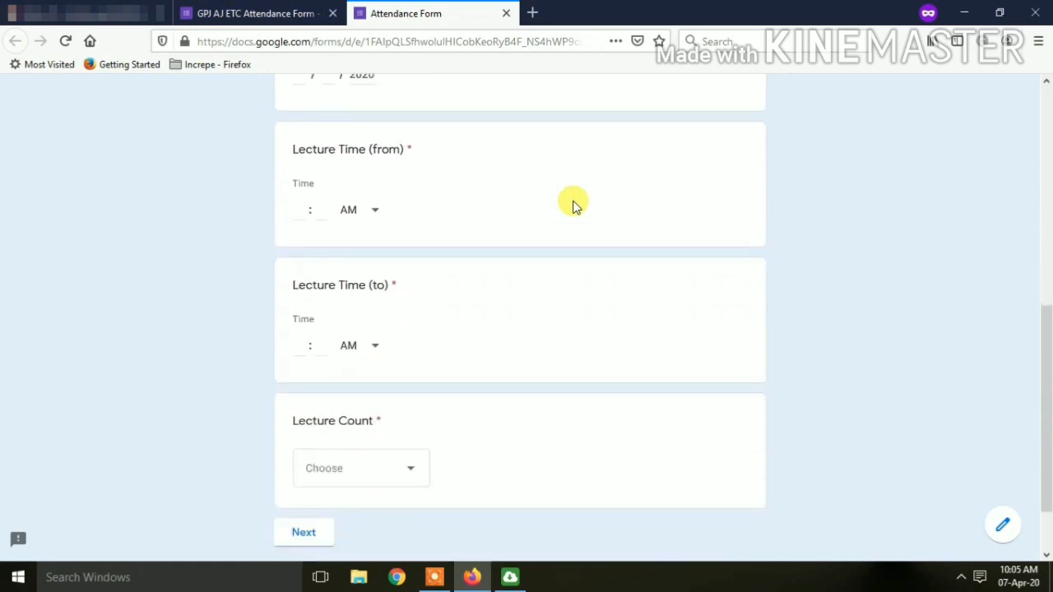
{"action": "scroll", "coordinate": [574, 206], "scroll_direction": "down", "scroll_amount": 2}
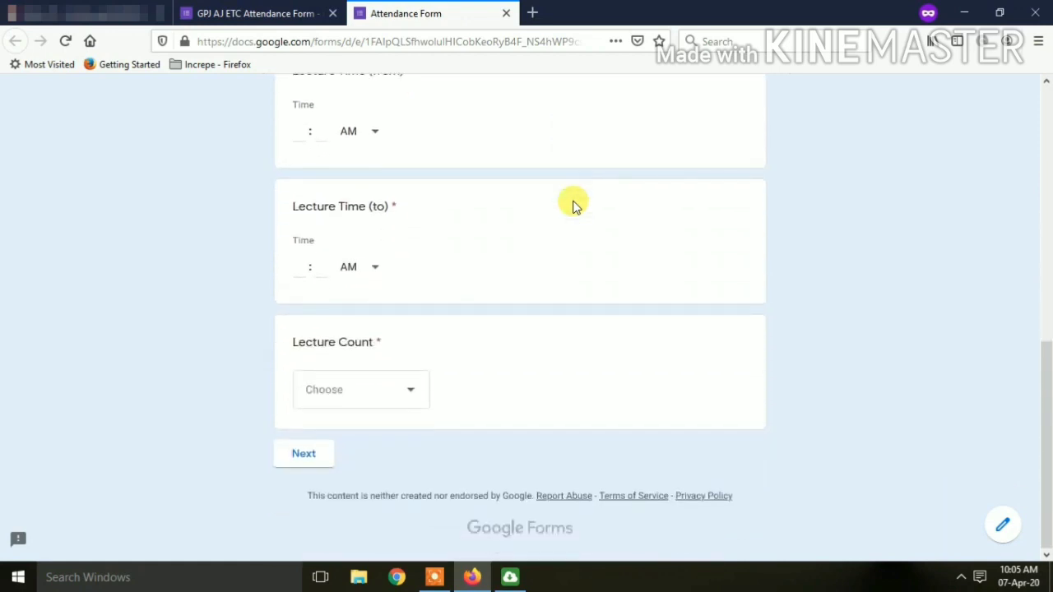
{"action": "scroll", "coordinate": [574, 206], "scroll_direction": "up", "scroll_amount": 10}
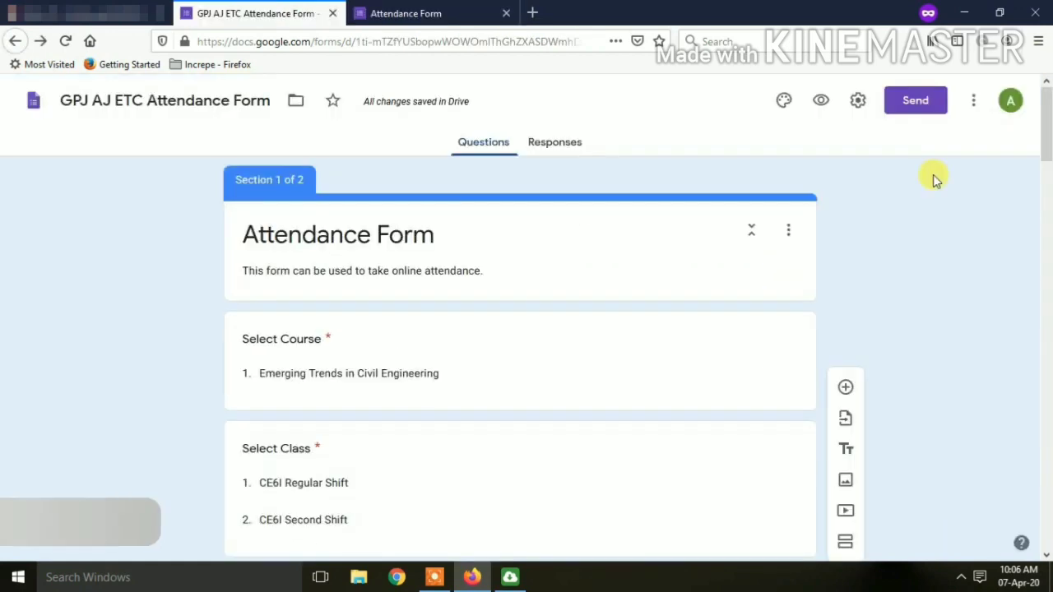
In Settings' Presentation options, set the confirmation message to 'Your attendance has been recorded.' and save.
{"action": "left_click", "coordinate": [859, 100]}
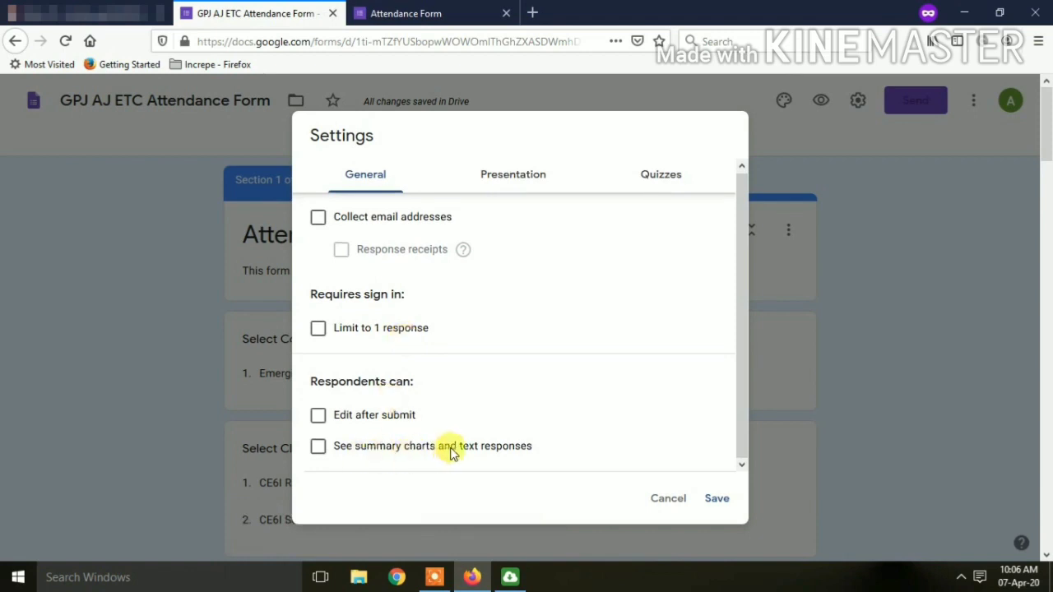
{"action": "left_click", "coordinate": [525, 174]}
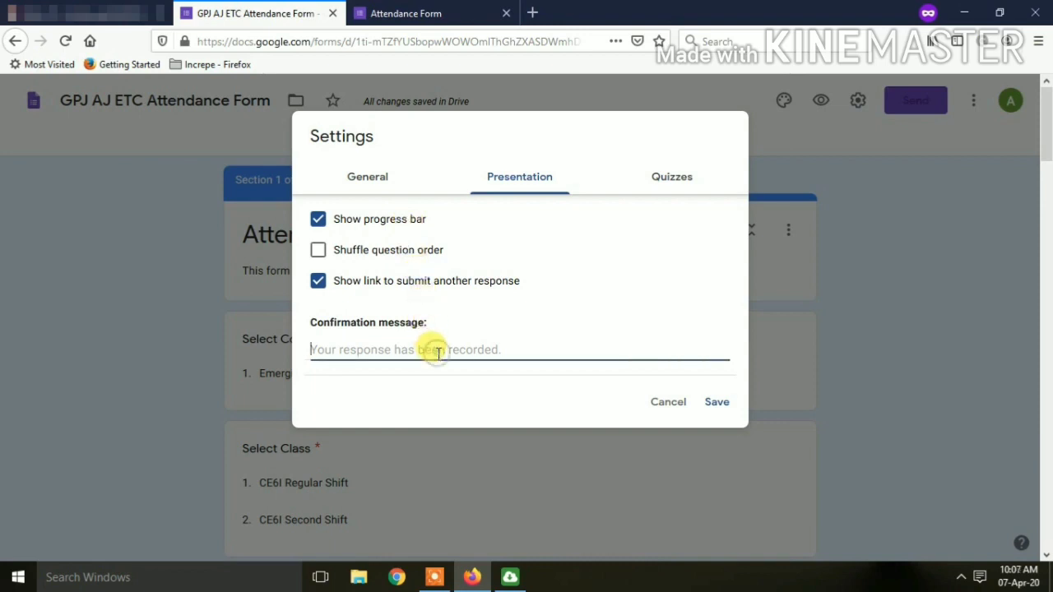
{"action": "type", "text": "Your attendance has been recorded"}
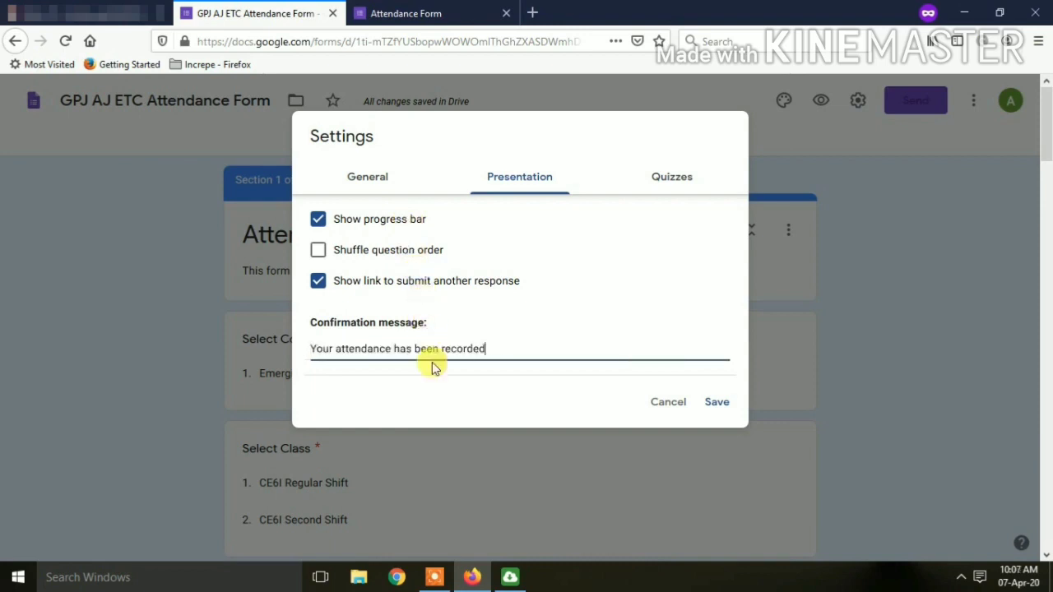
{"action": "type", "text": "."}
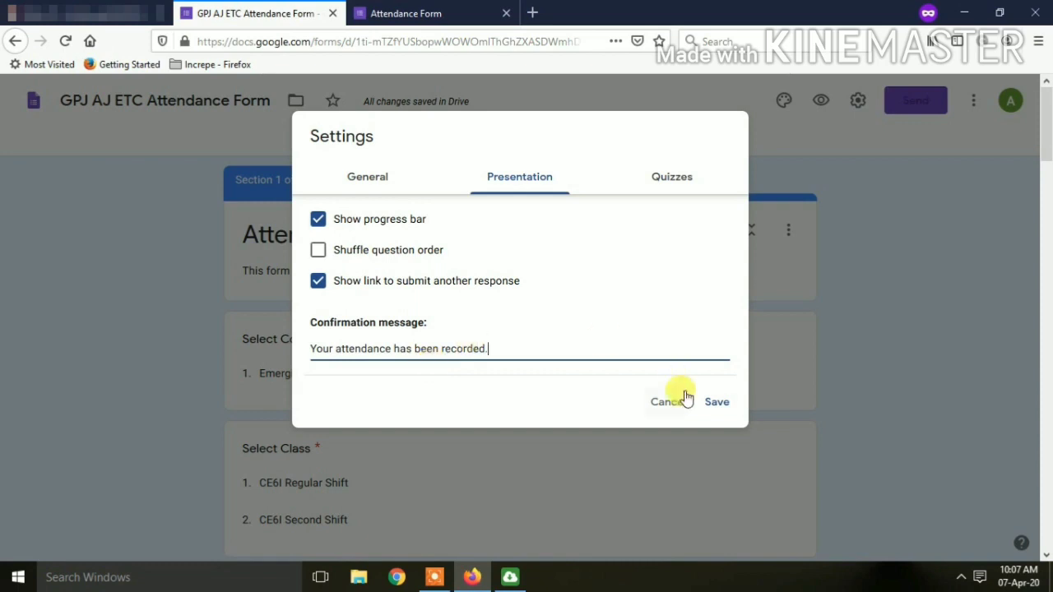
{"action": "left_click", "coordinate": [726, 408]}
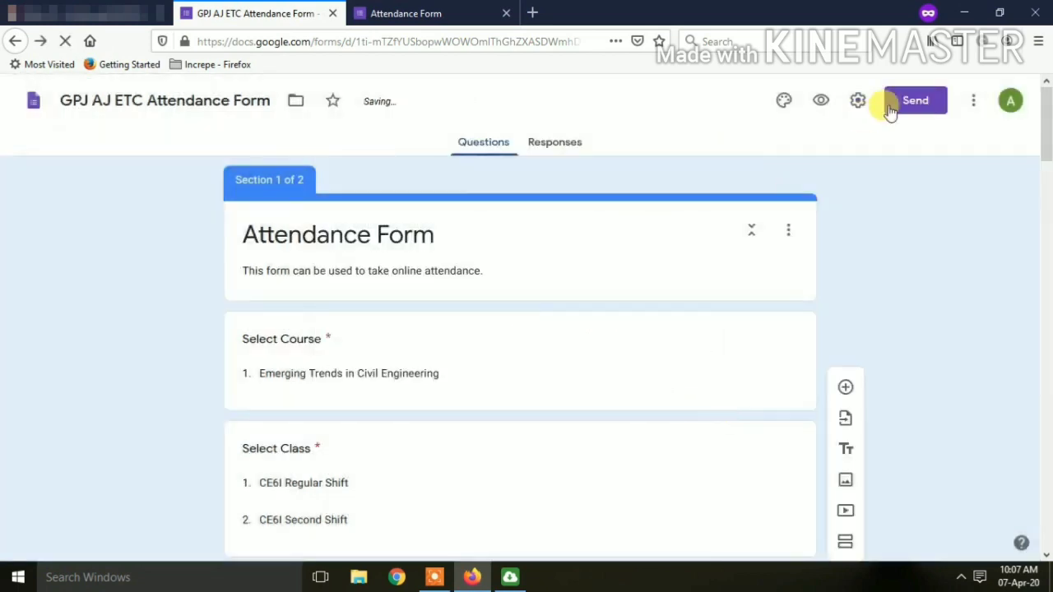
Create a new spreadsheet linked to the form's responses from the Responses tab.
{"action": "left_click", "coordinate": [555, 143]}
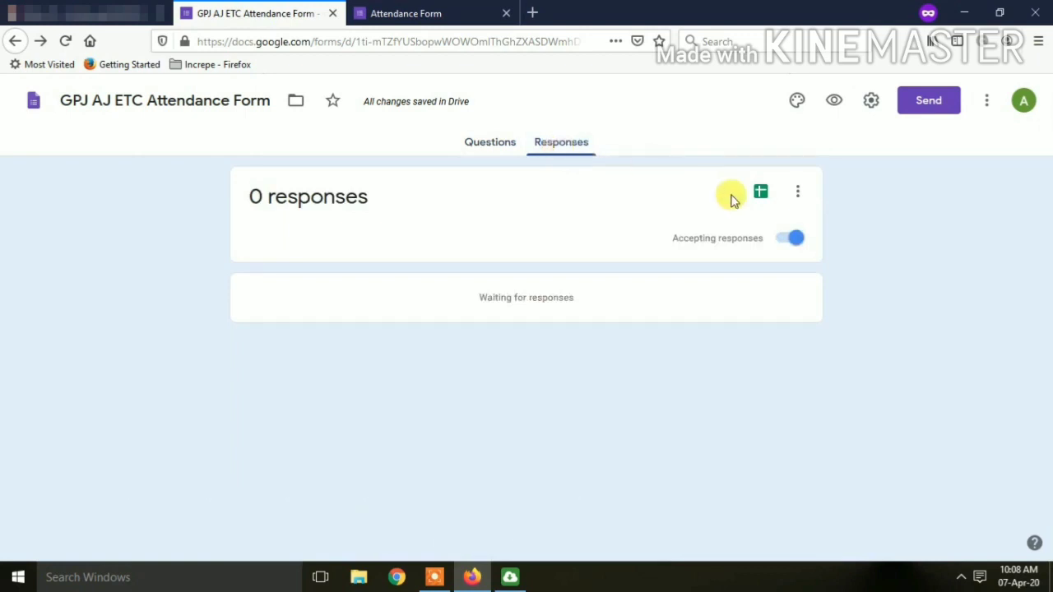
{"action": "left_click", "coordinate": [761, 194]}
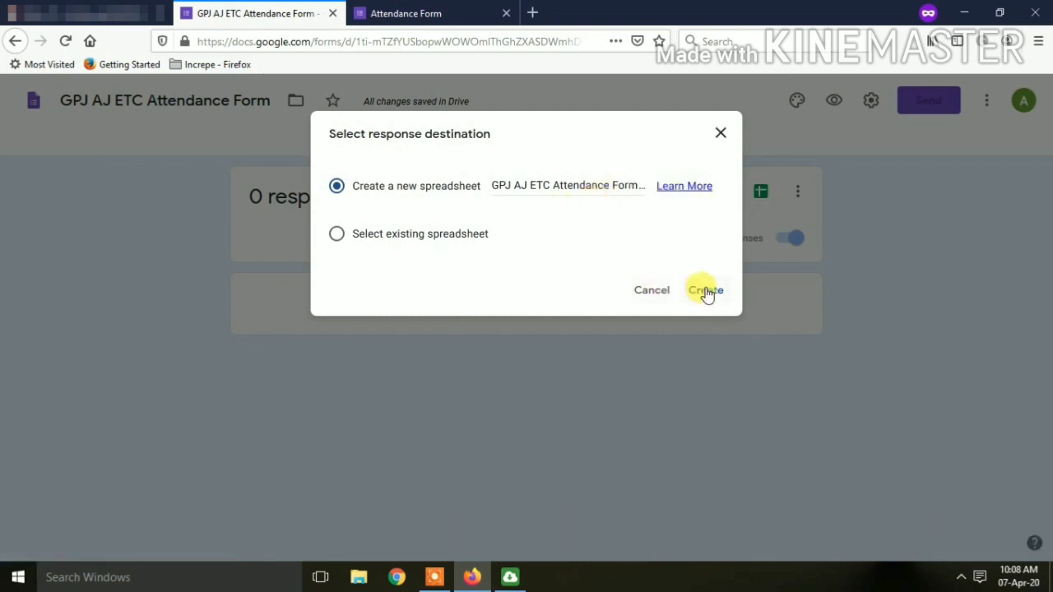
{"action": "left_click", "coordinate": [705, 291]}
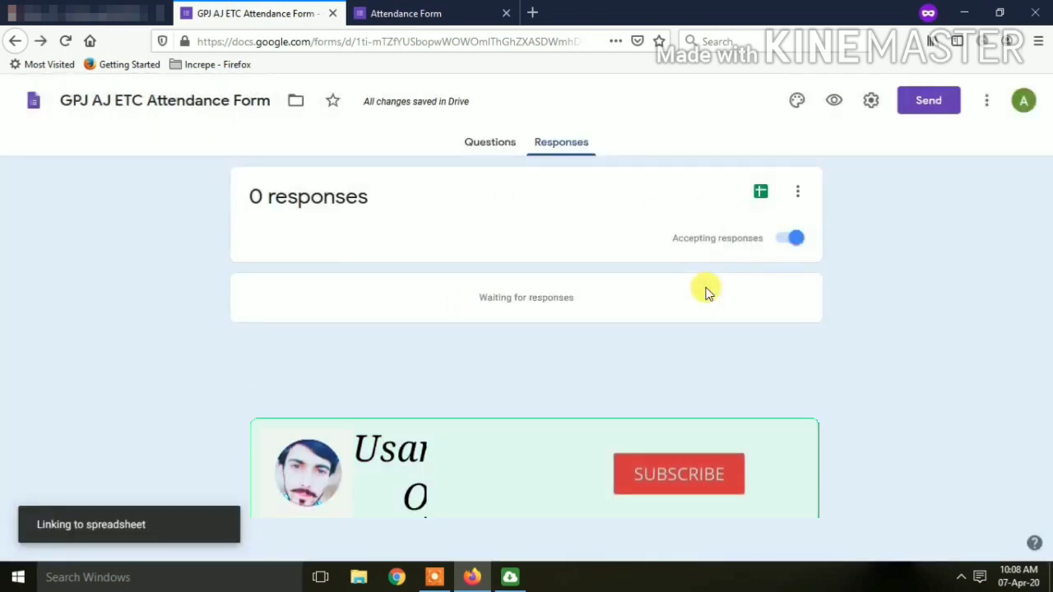
Allow the blocked pop-up to open the spreadsheet, then return to the form's questions.
{"action": "left_click", "coordinate": [991, 93]}
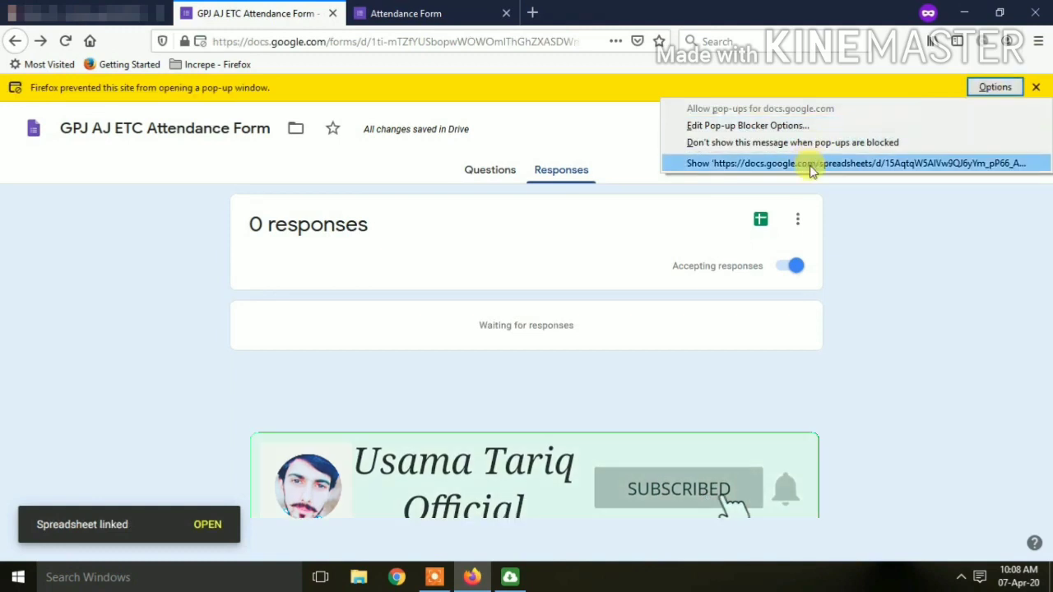
{"action": "left_click", "coordinate": [810, 164]}
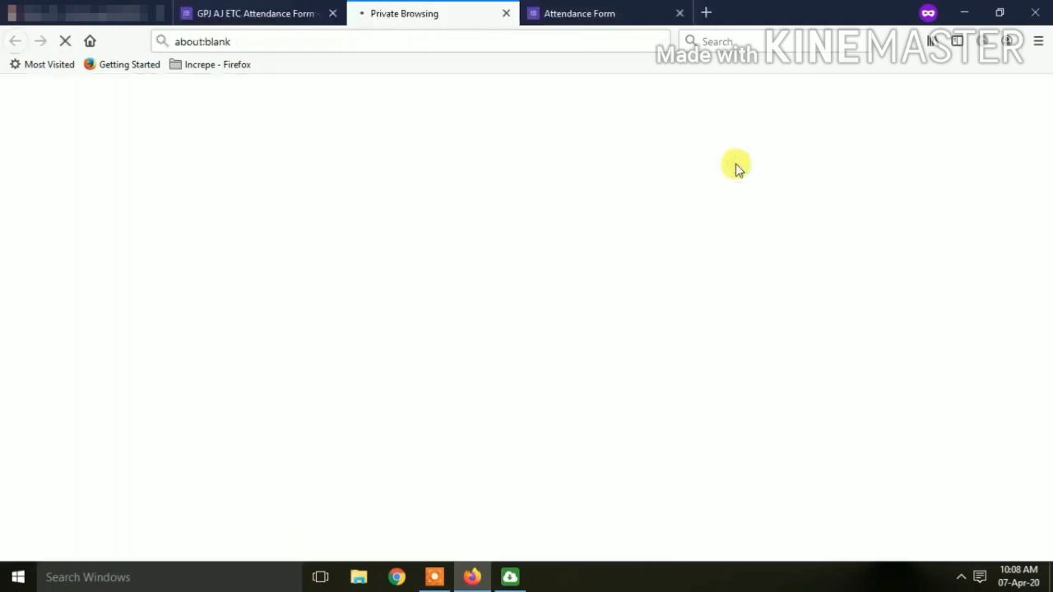
{"action": "left_click", "coordinate": [333, 7]}
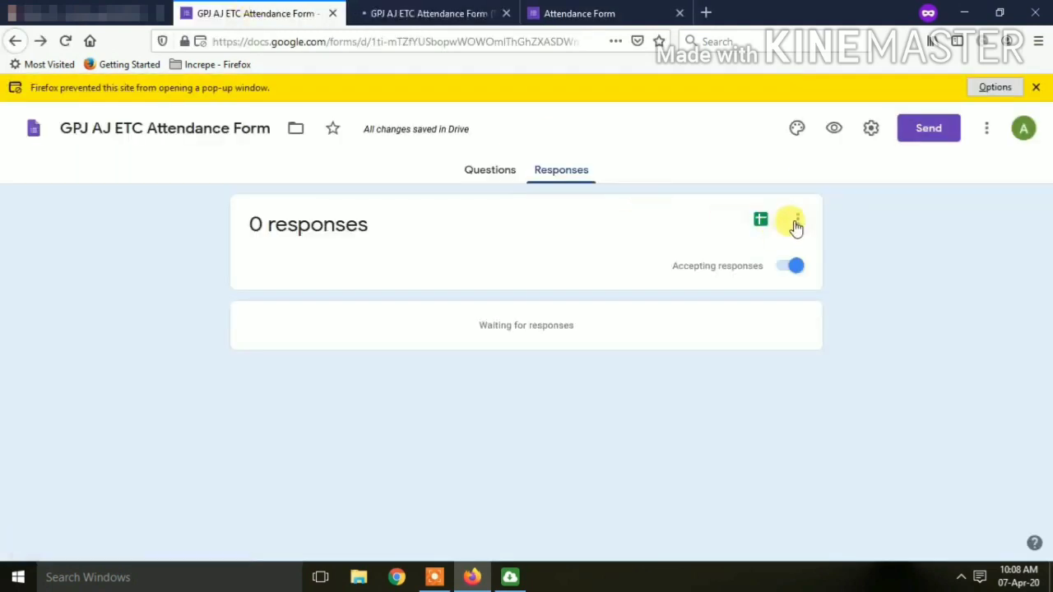
{"action": "left_click", "coordinate": [487, 146]}
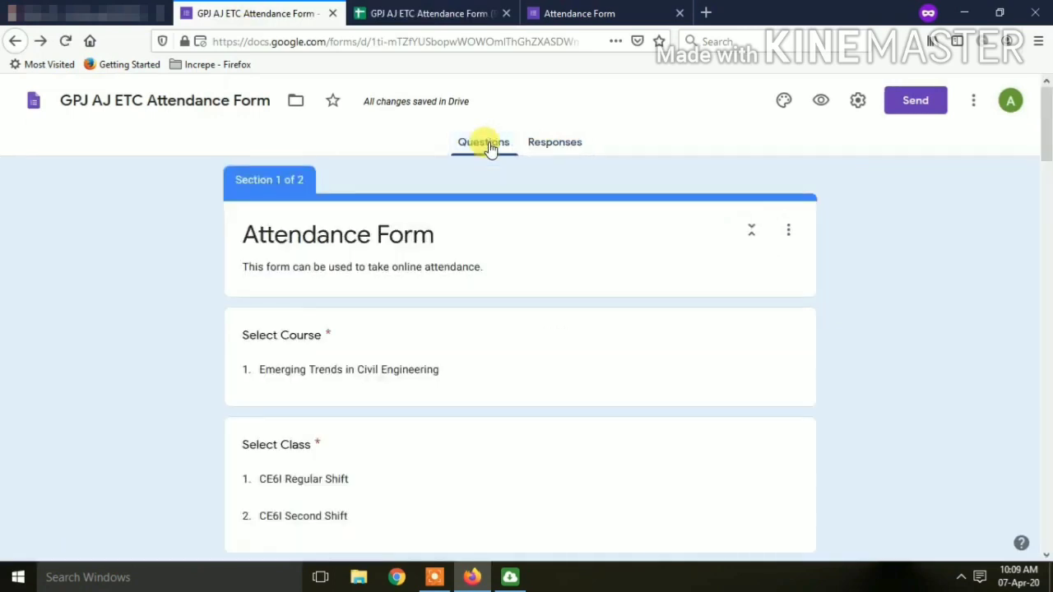
Set the send-by-email subject to 'GPJ AJ ETC Attendance Form'.
{"action": "left_click", "coordinate": [895, 104]}
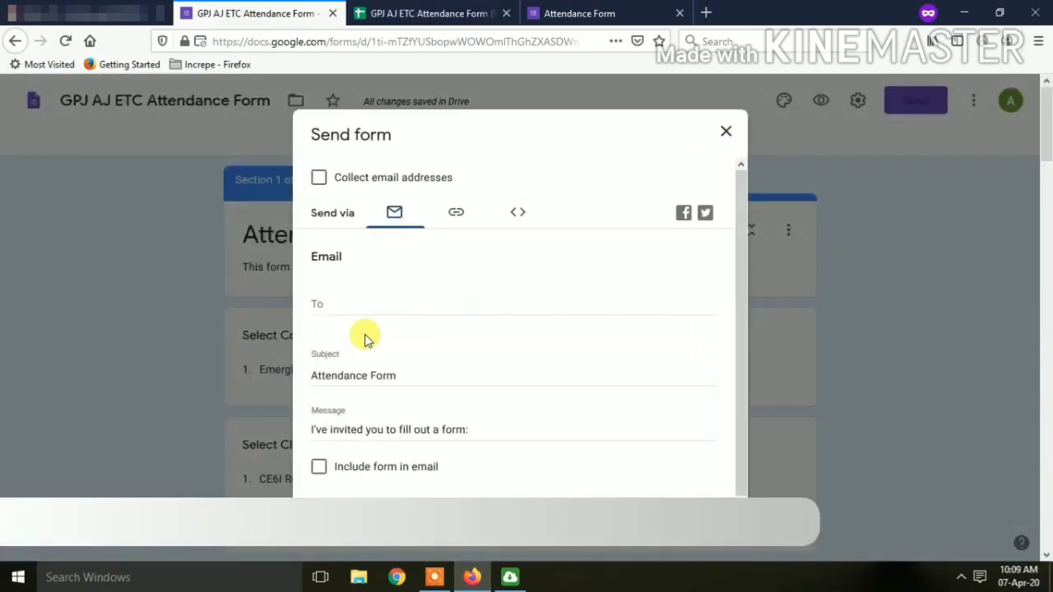
{"action": "left_click", "coordinate": [371, 372]}
{"action": "key", "text": "ctrl+a"}
{"action": "type", "text": "GPJ AJ ETC Attendance Form"}
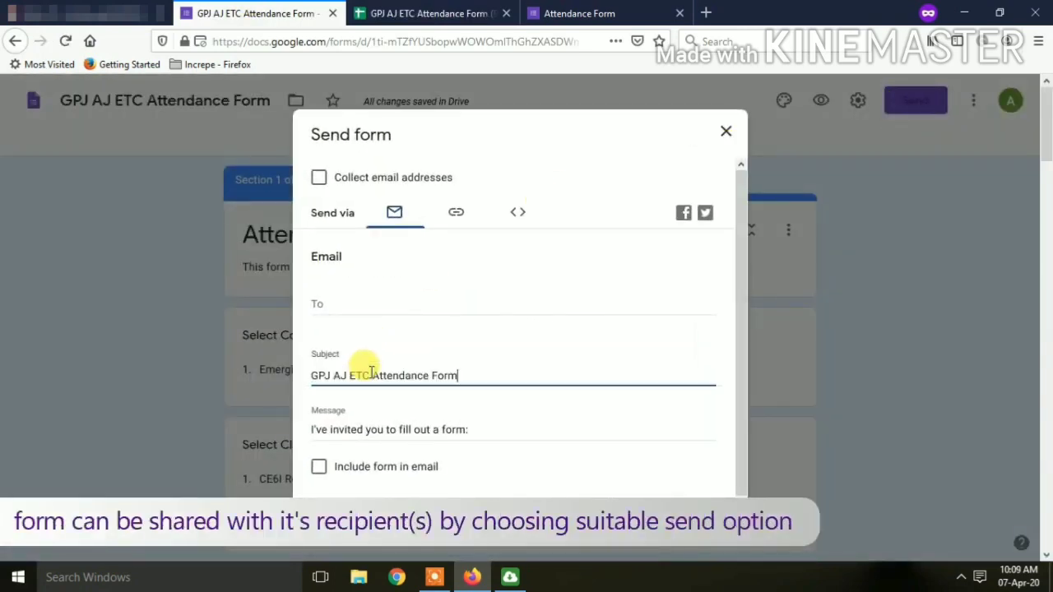
Enter the recipient's e-mail, change the message to invite them to the attendance form, and send.
{"action": "left_click", "coordinate": [348, 300]}
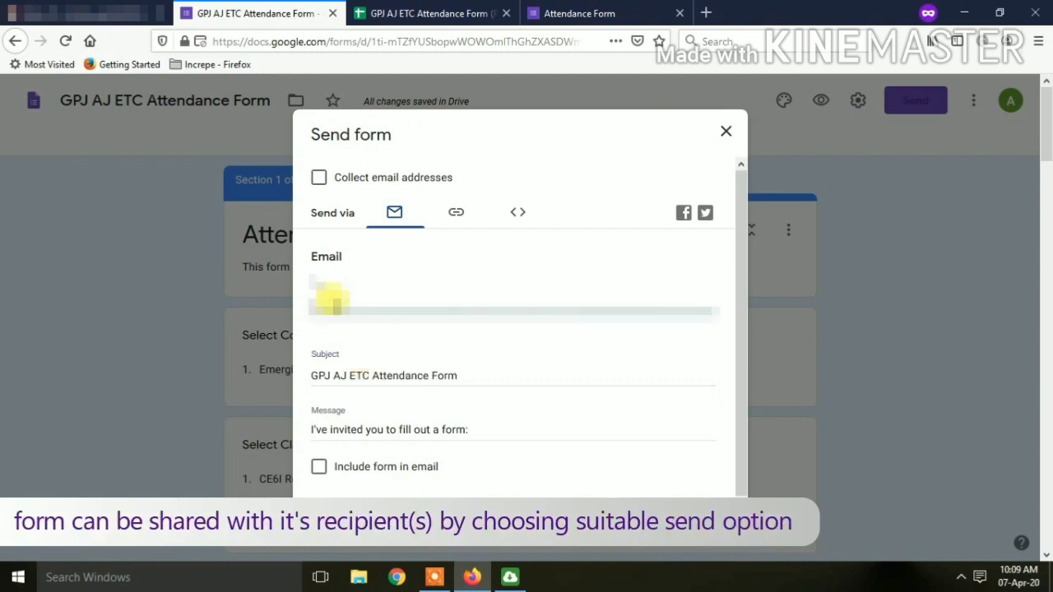
{"action": "key", "text": "ctrl+v"}
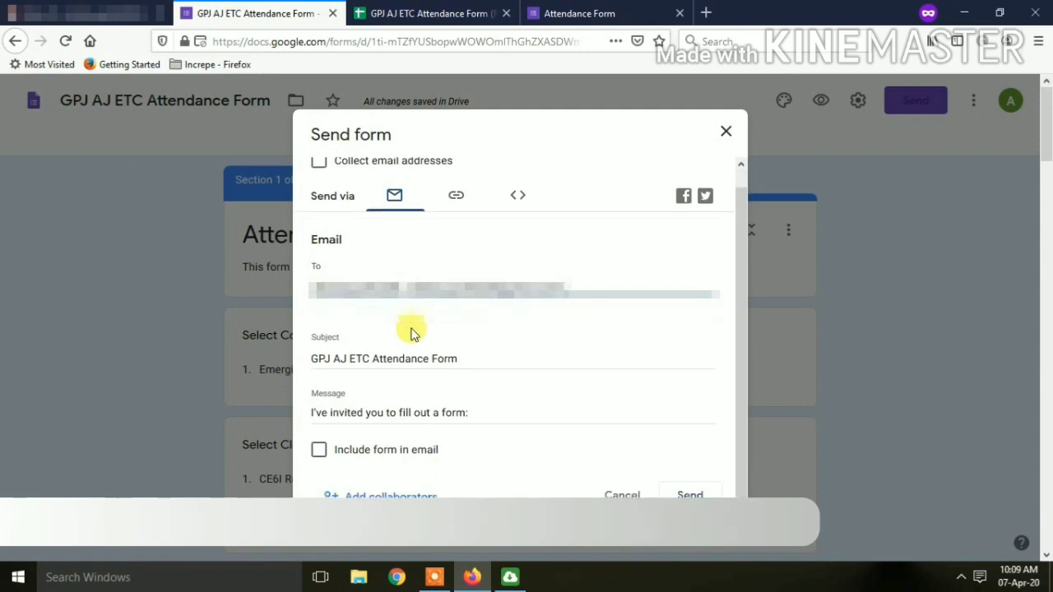
{"action": "left_click", "coordinate": [441, 414]}
{"action": "key", "text": "BackSpace"}
{"action": "key", "text": "BackSpace"}
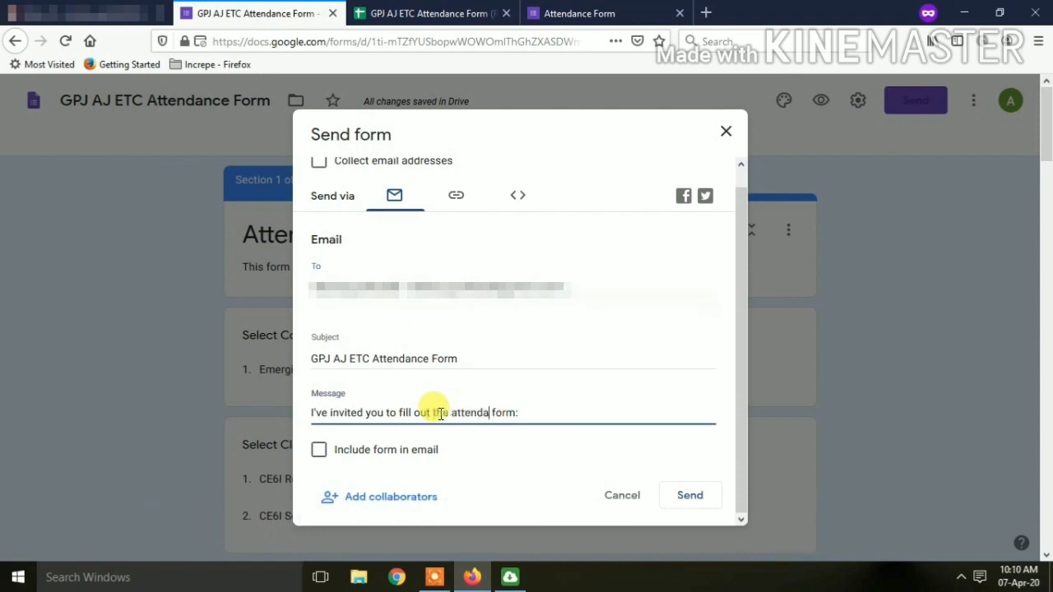
{"action": "type", "text": "the attendance"}
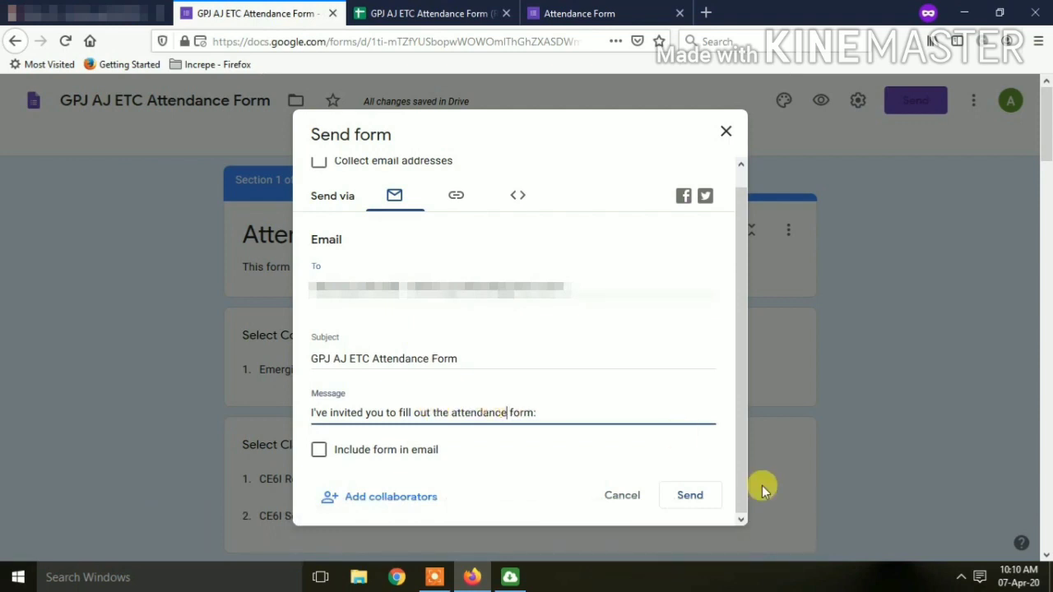
{"action": "left_click", "coordinate": [688, 497]}
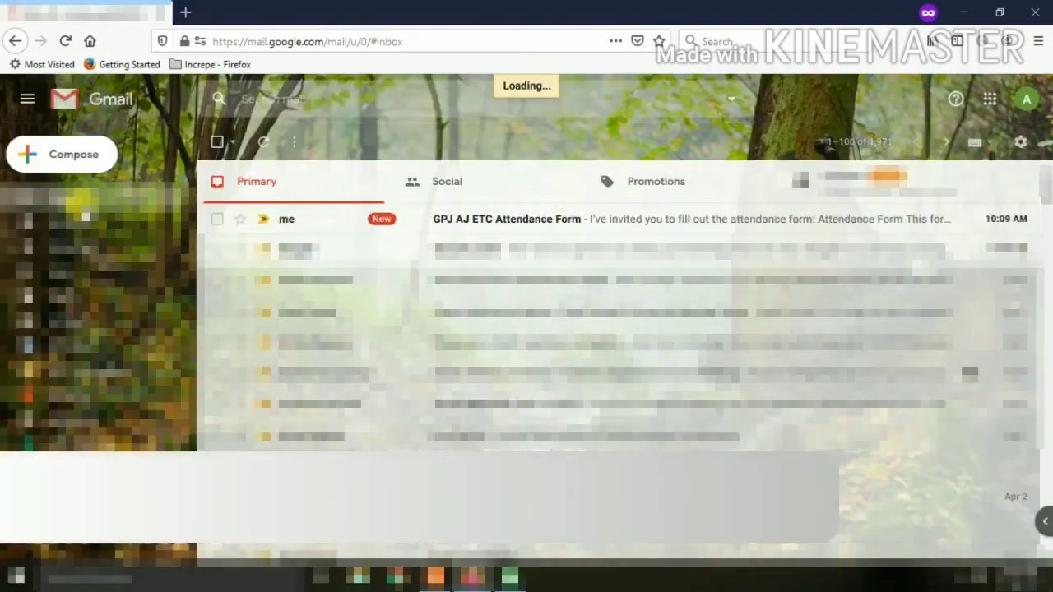
Open the GPJ AJ ETC Attendance Form invitation email and launch the form from it.
{"action": "mouse_move", "coordinate": [510, 226]}
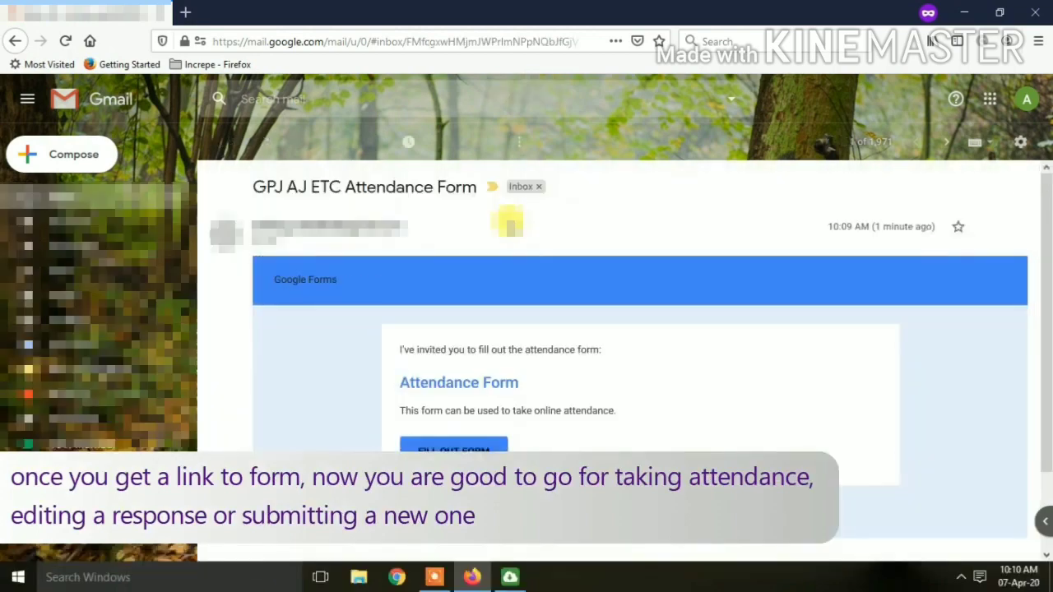
{"action": "scroll", "coordinate": [587, 447], "scroll_direction": "down", "scroll_amount": 2}
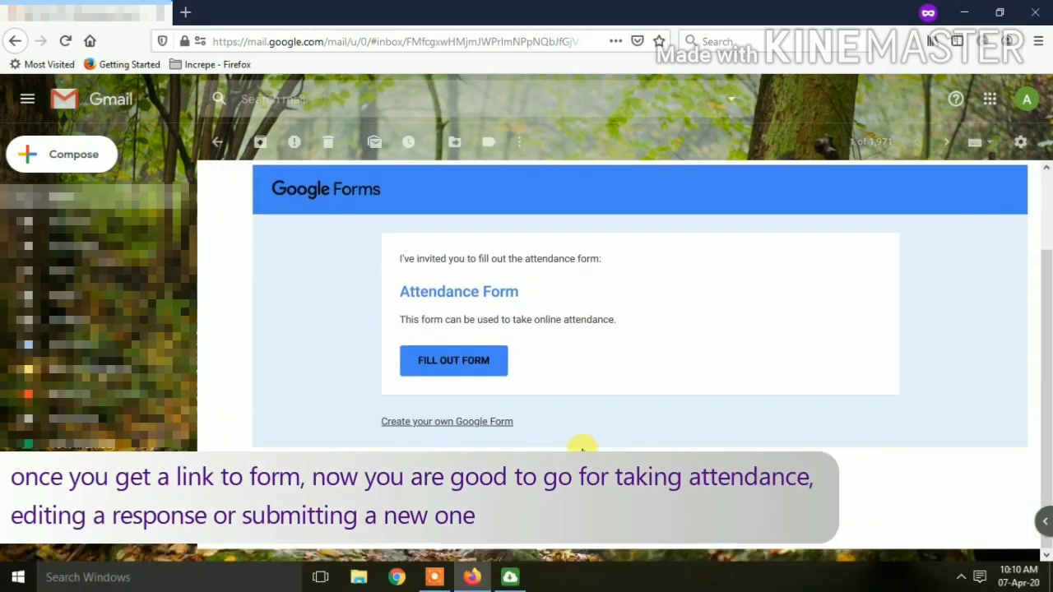
{"action": "left_click", "coordinate": [455, 362]}
Choose Emerging Trends in Civil Engineering as the course and CE6I Regular Shift as the class.
{"action": "left_click", "coordinate": [400, 290]}
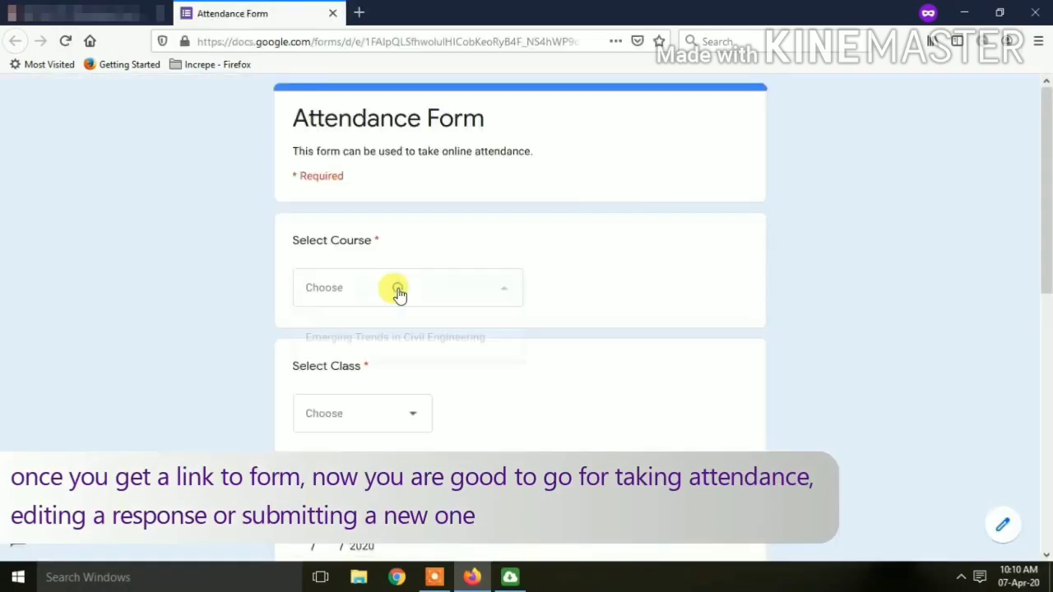
{"action": "left_click", "coordinate": [402, 347]}
{"action": "scroll", "coordinate": [402, 347], "scroll_direction": "down", "scroll_amount": 5}
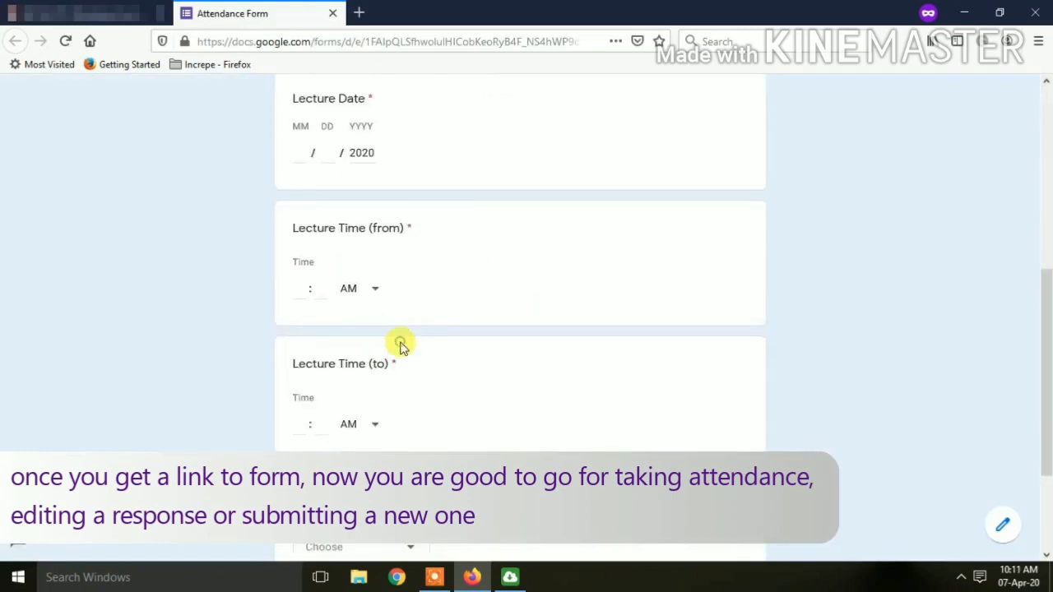
{"action": "scroll", "coordinate": [400, 346], "scroll_direction": "up", "scroll_amount": 4}
{"action": "left_click", "coordinate": [389, 345]}
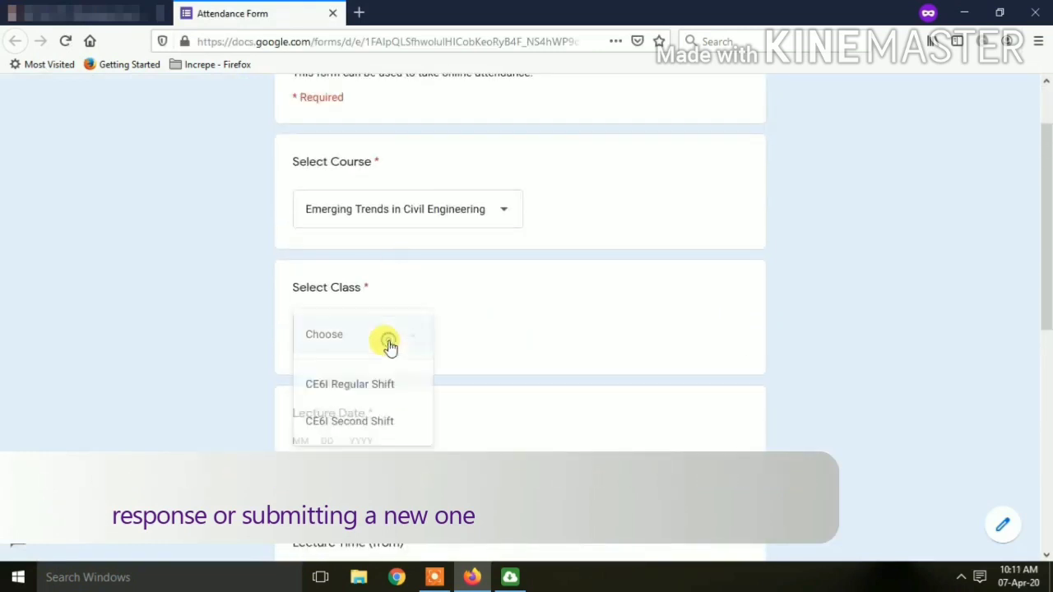
{"action": "left_click", "coordinate": [363, 387]}
Set Lecture Count to 1 and continue to the Mark Attendance page.
{"action": "scroll", "coordinate": [366, 397], "scroll_direction": "down", "scroll_amount": 3}
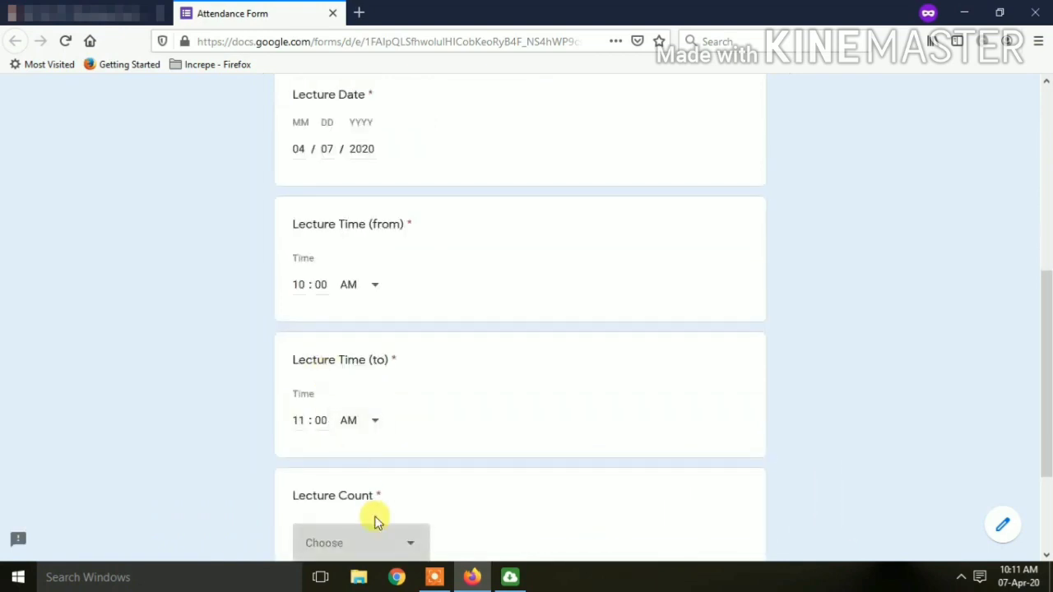
{"action": "left_click", "coordinate": [375, 543]}
{"action": "left_click", "coordinate": [348, 368]}
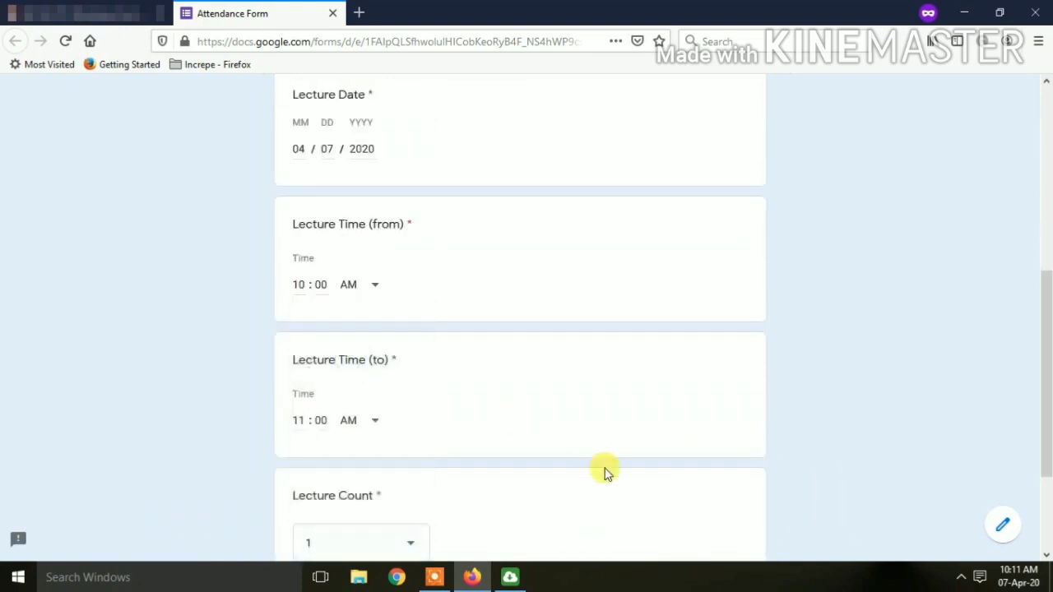
{"action": "scroll", "coordinate": [604, 473], "scroll_direction": "down", "scroll_amount": 3}
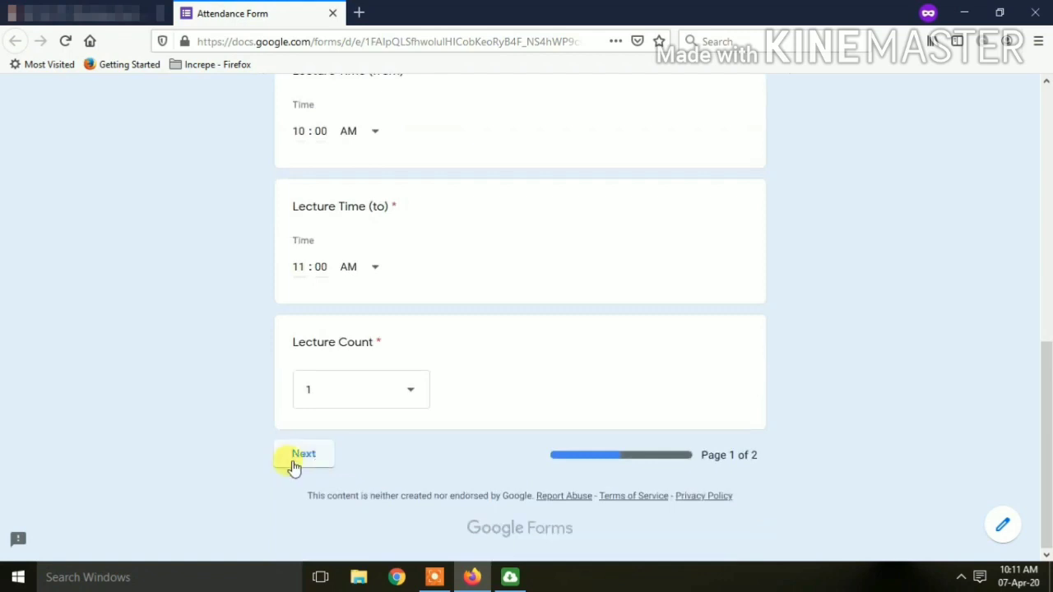
{"action": "left_click", "coordinate": [295, 465]}
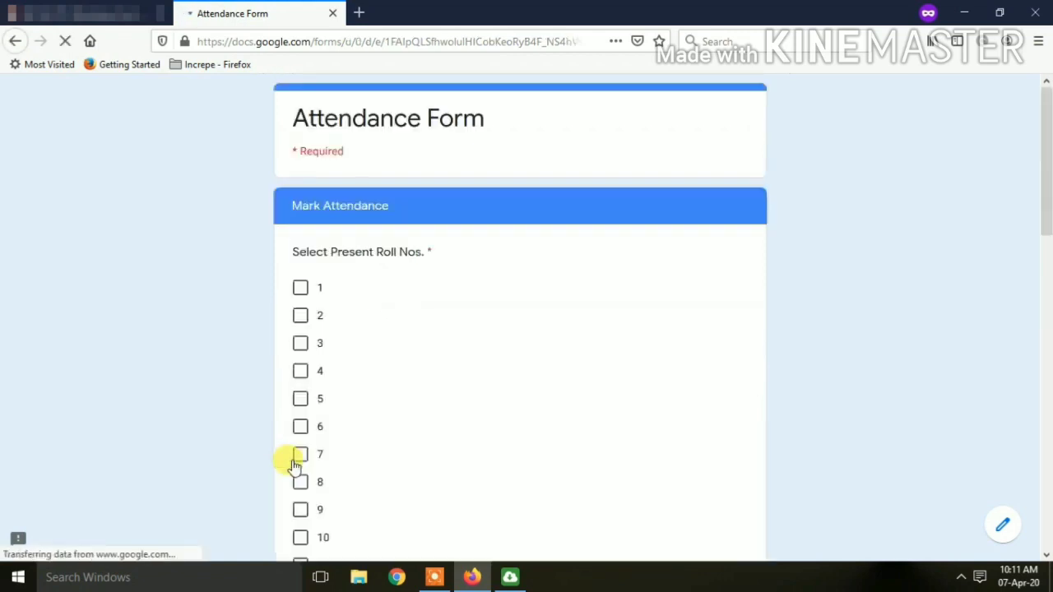
Tick roll numbers 1 and 6 as present and continue through the response.
{"action": "left_click", "coordinate": [300, 289]}
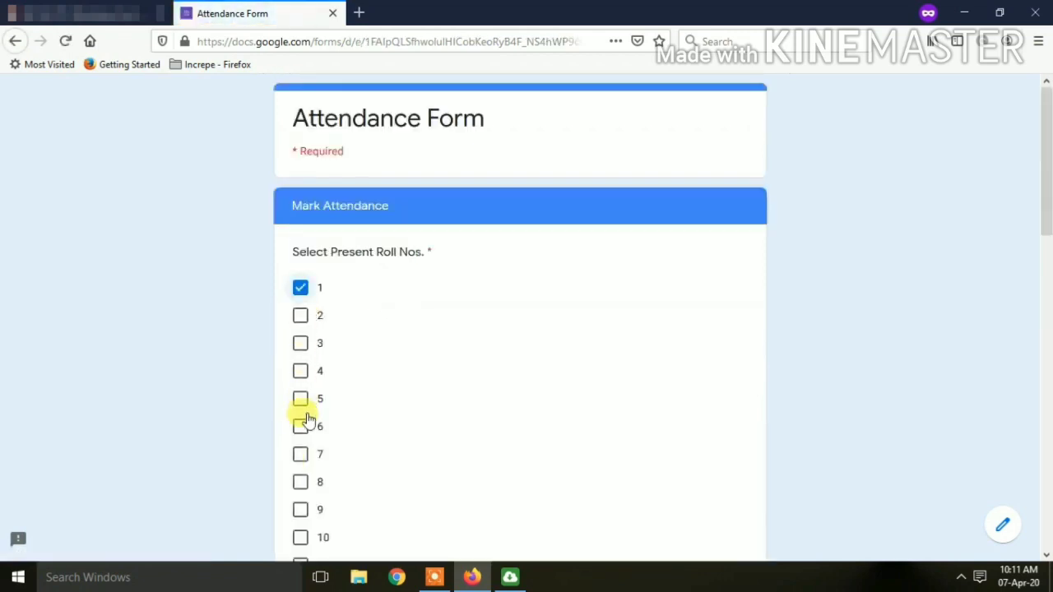
{"action": "left_click", "coordinate": [301, 429]}
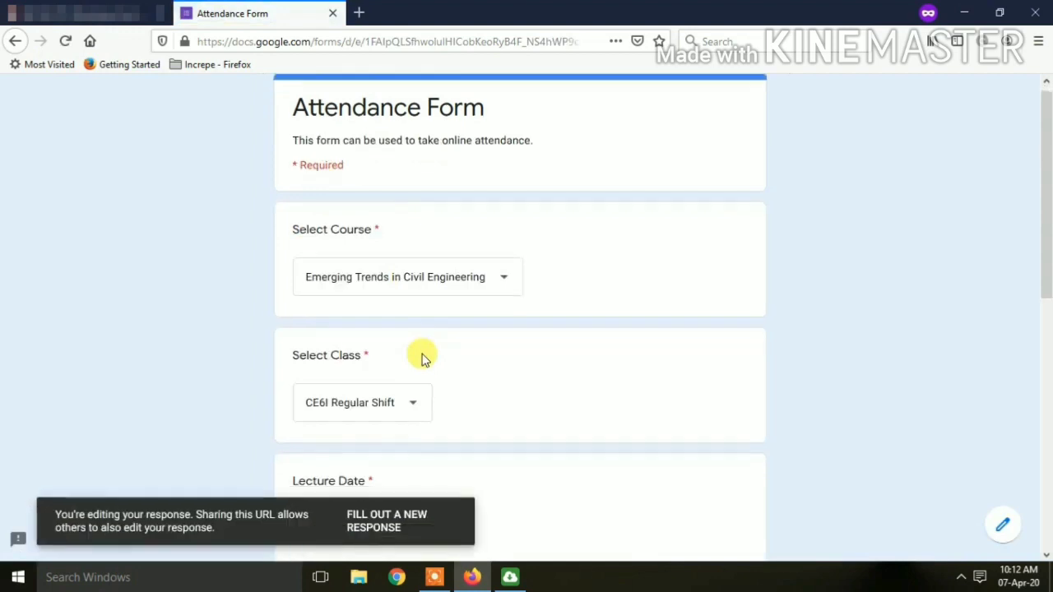
{"action": "scroll", "coordinate": [421, 358], "scroll_direction": "down", "scroll_amount": 6}
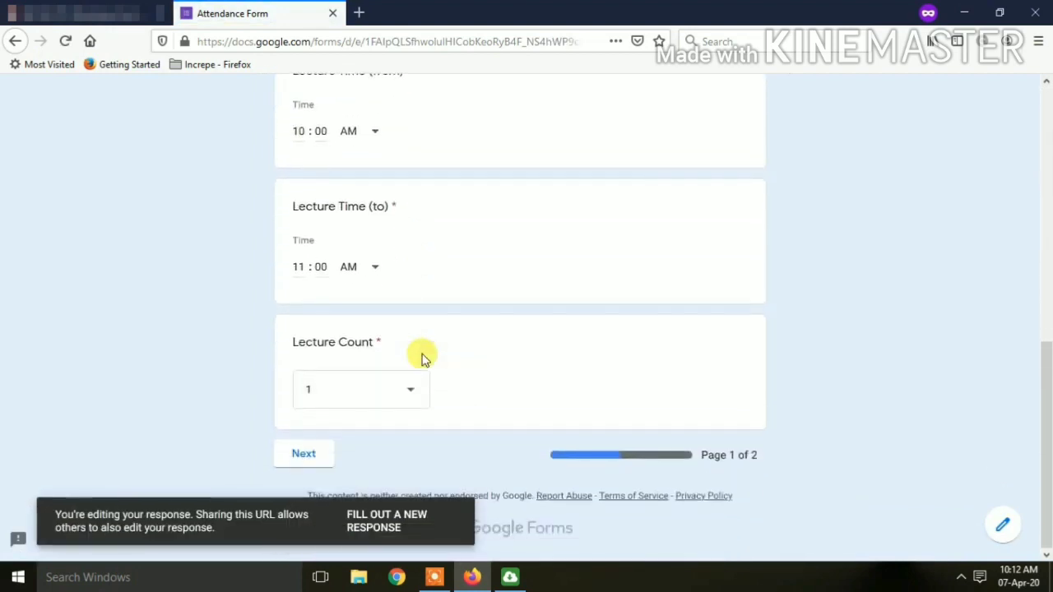
{"action": "left_click", "coordinate": [304, 454]}
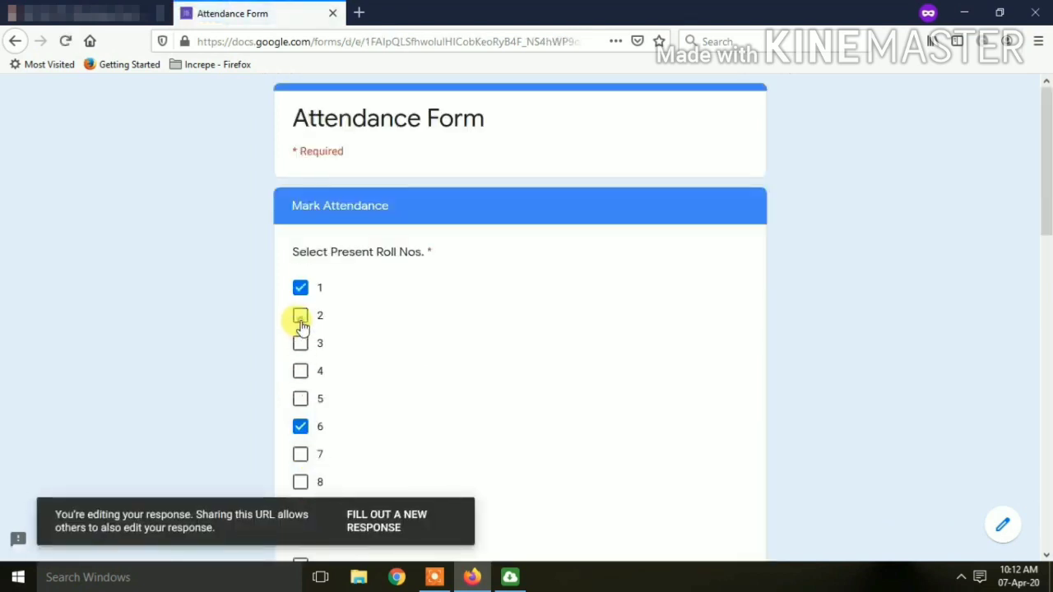
{"action": "scroll", "coordinate": [453, 416], "scroll_direction": "down", "scroll_amount": 6}
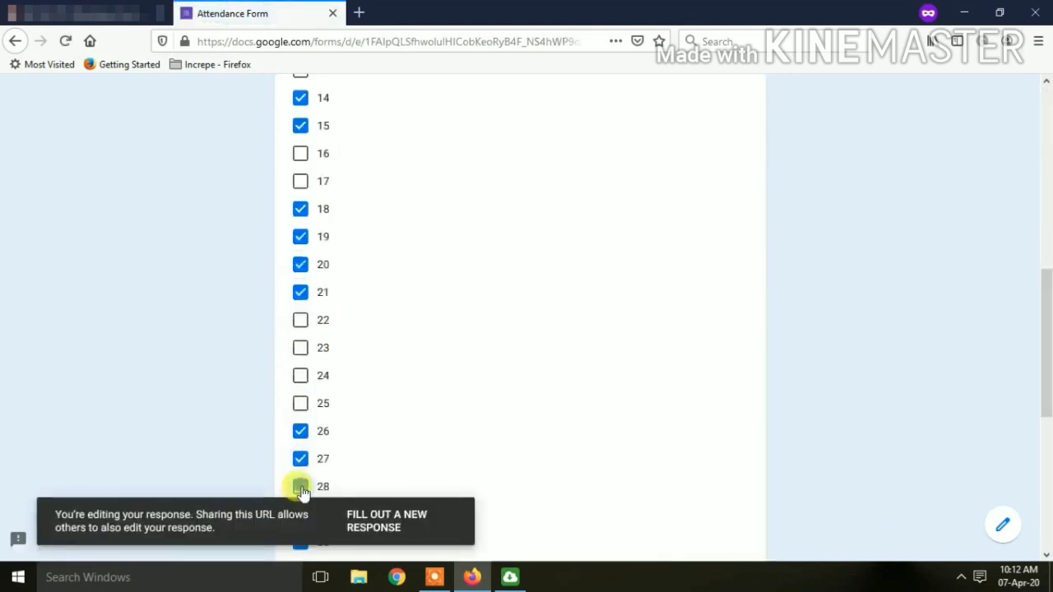
{"action": "scroll", "coordinate": [465, 433], "scroll_direction": "down", "scroll_amount": 4}
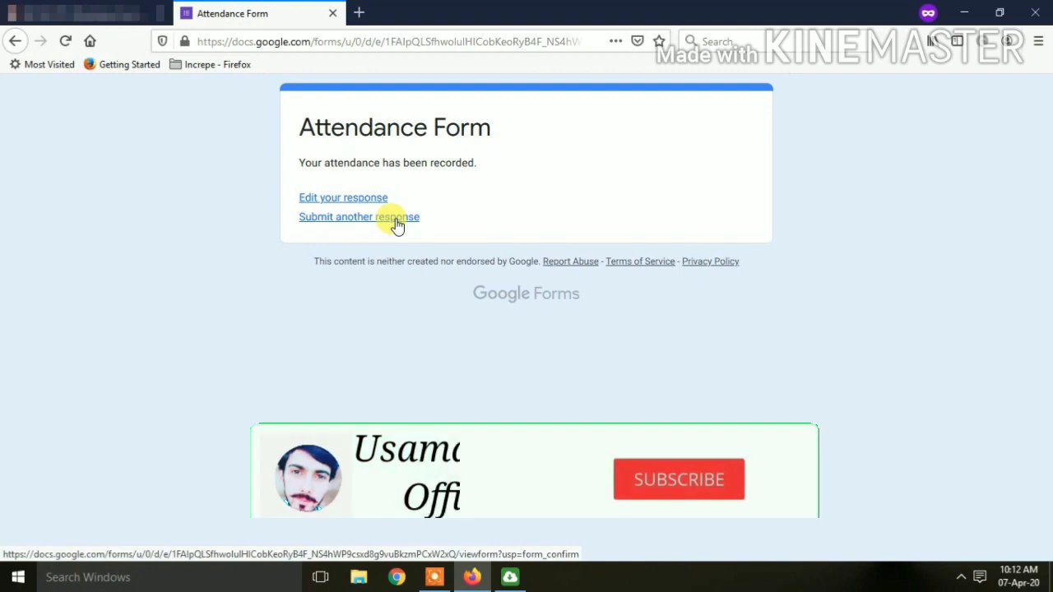
Start another response for Emerging Trends in Civil Engineering, CE6I Second Shift, Lecture Count 2.
{"action": "left_click", "coordinate": [397, 218]}
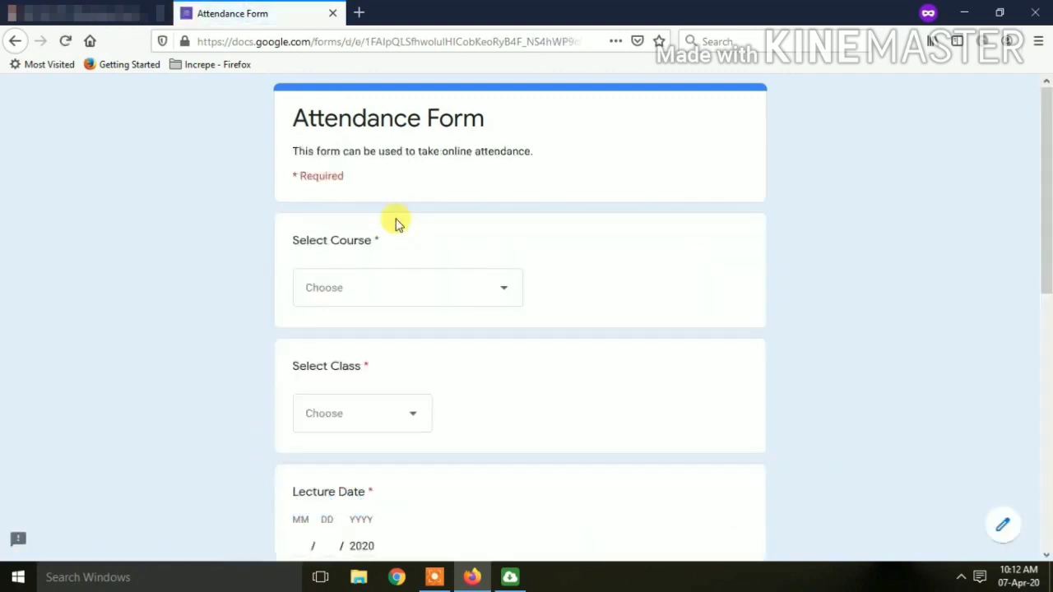
{"action": "left_click", "coordinate": [371, 285]}
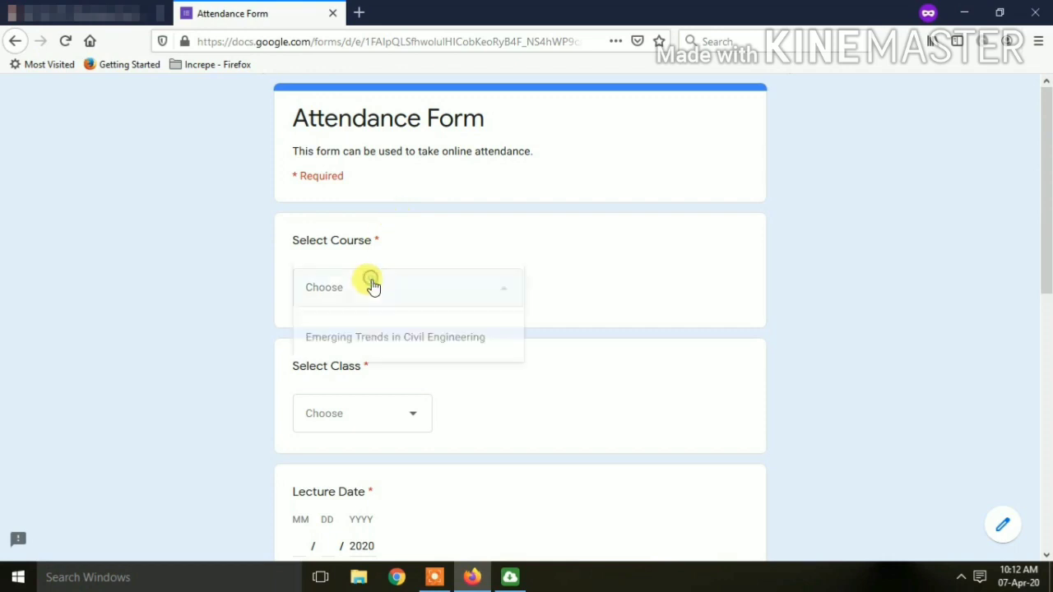
{"action": "left_click", "coordinate": [365, 336]}
{"action": "scroll", "coordinate": [355, 321], "scroll_direction": "down", "scroll_amount": 3}
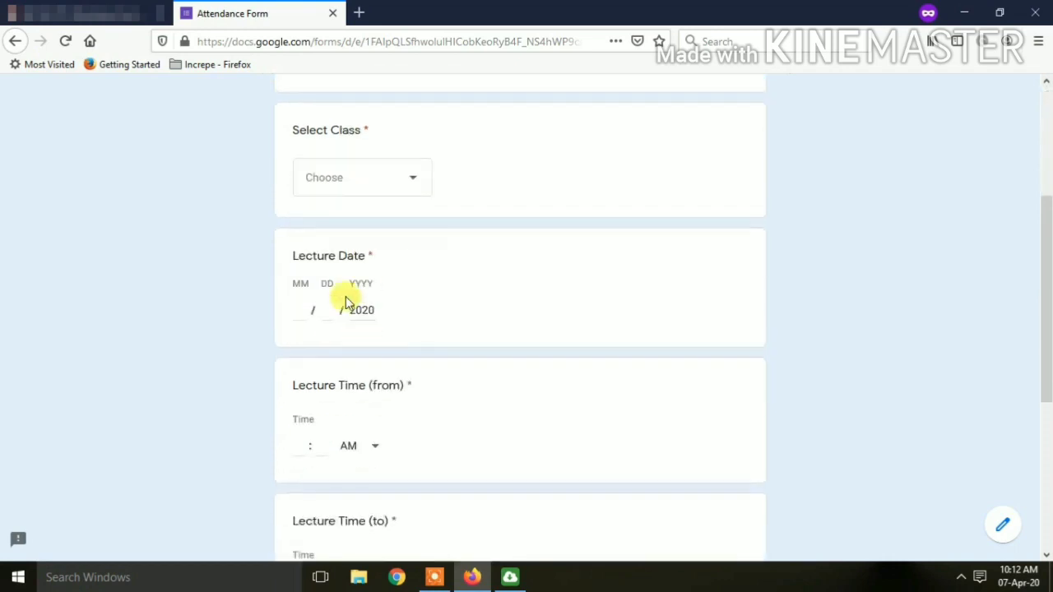
{"action": "left_click", "coordinate": [358, 189]}
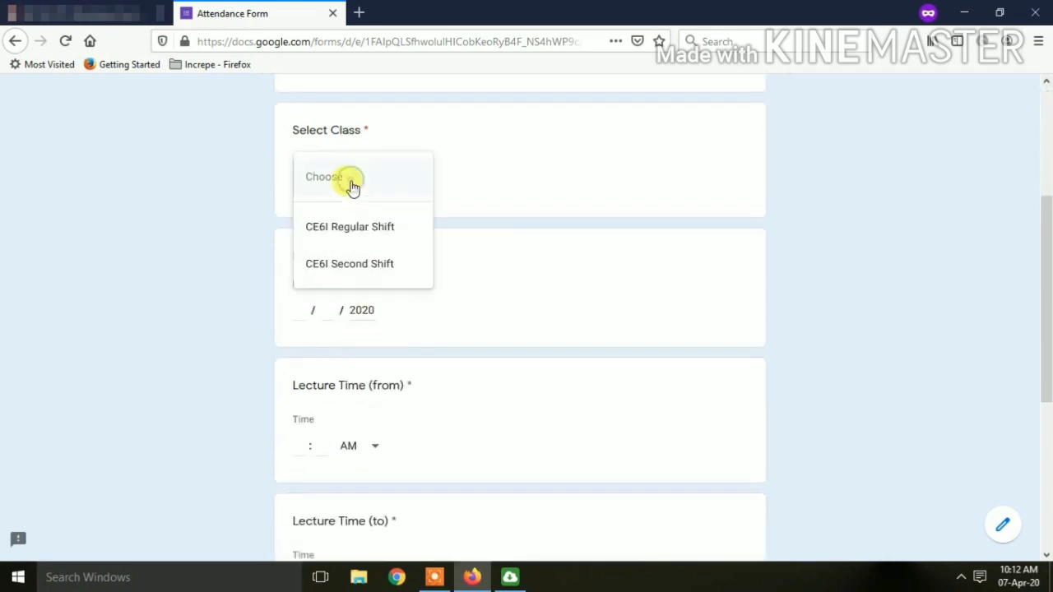
{"action": "left_click", "coordinate": [354, 265]}
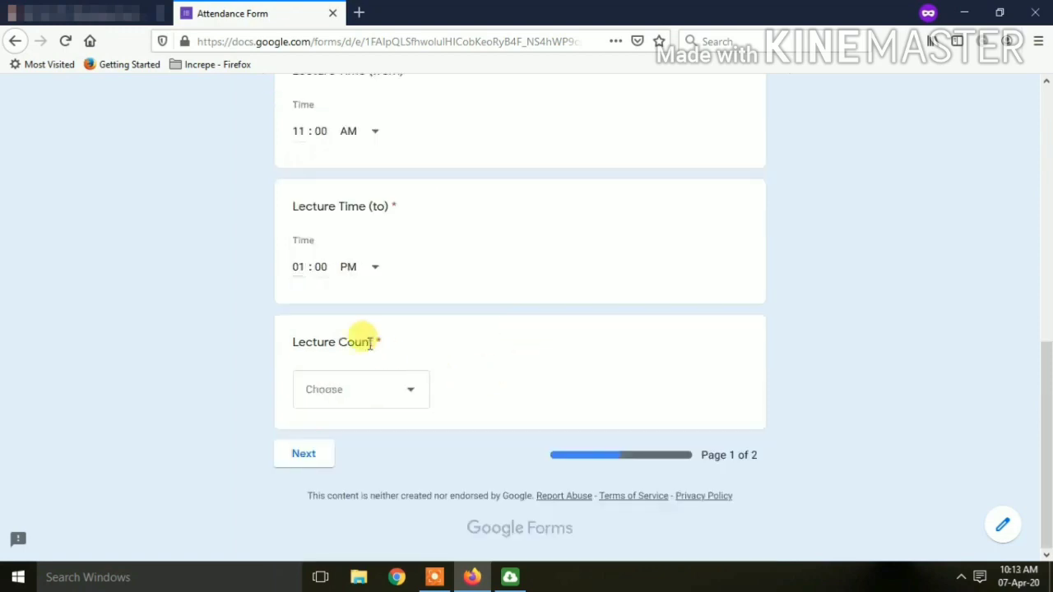
{"action": "left_click", "coordinate": [337, 403]}
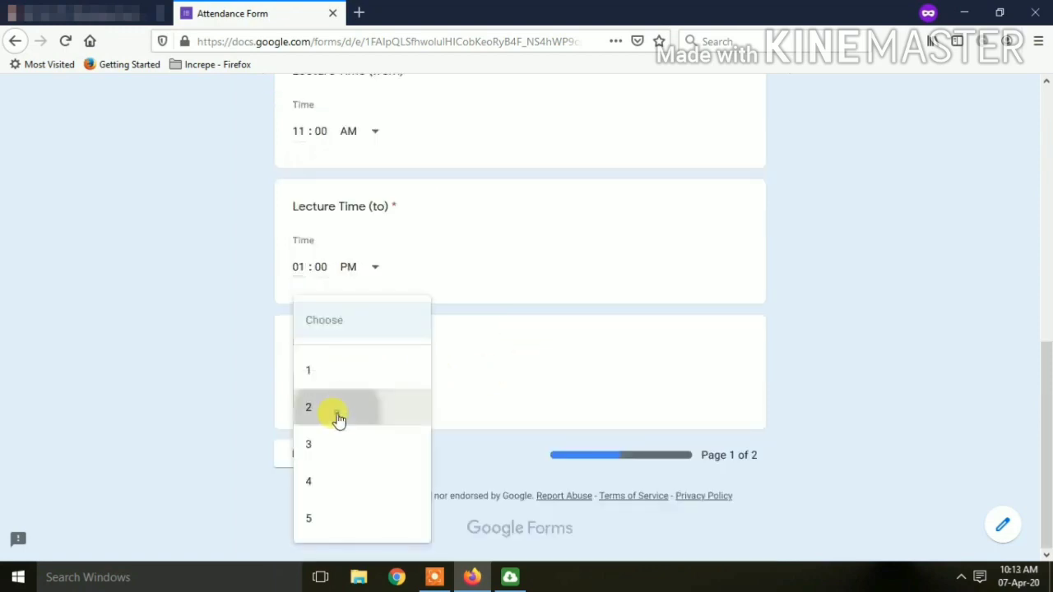
{"action": "left_click", "coordinate": [340, 416]}
{"action": "left_click", "coordinate": [320, 454]}
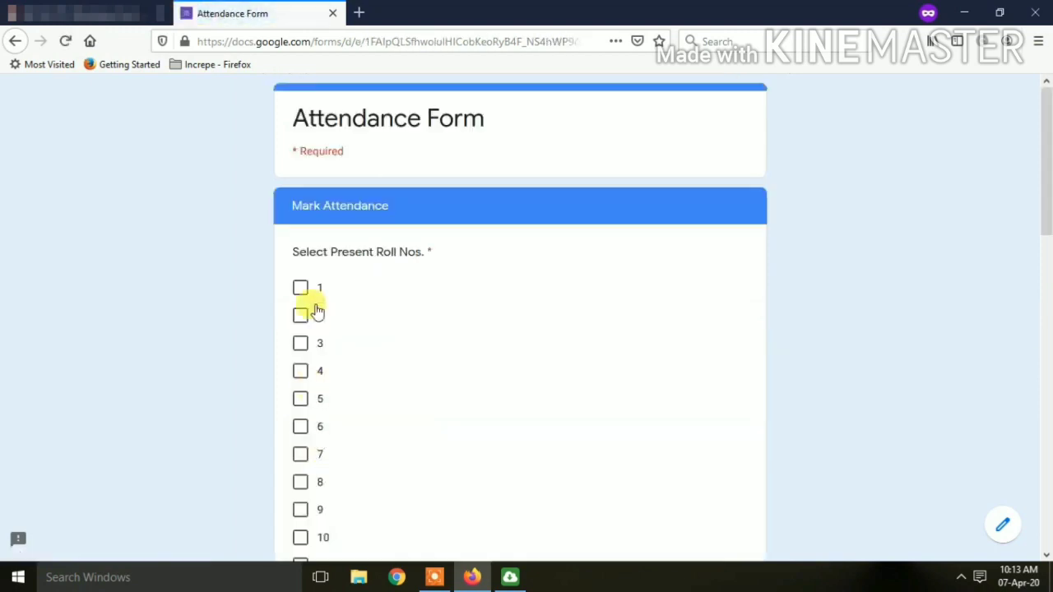
Tick roll numbers 1 and 2 as present and submit the response.
{"action": "scroll", "coordinate": [312, 305], "scroll_direction": "down", "scroll_amount": 4}
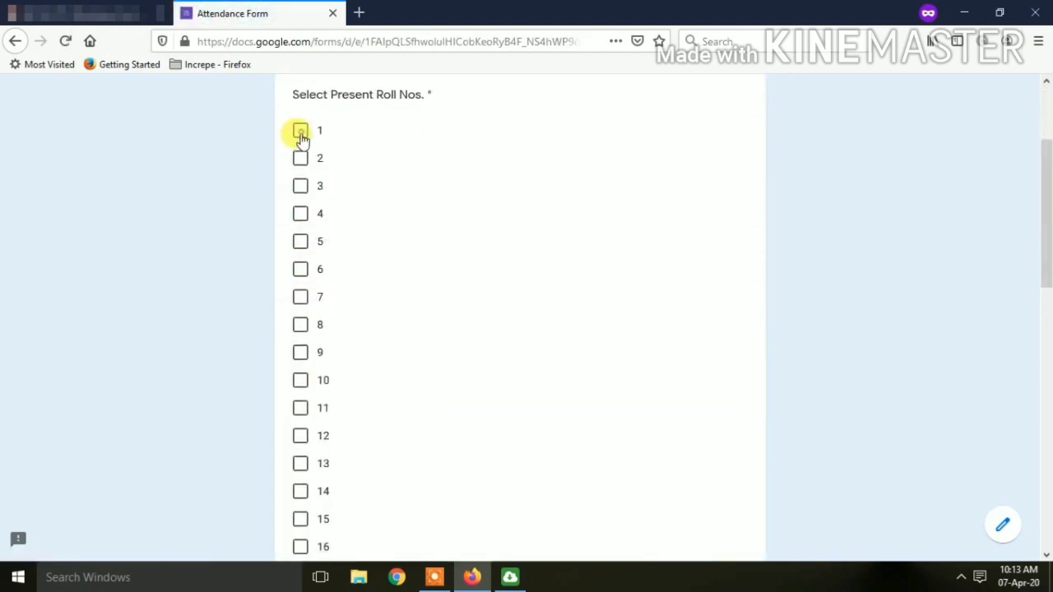
{"action": "left_click", "coordinate": [301, 133]}
{"action": "left_click", "coordinate": [301, 161]}
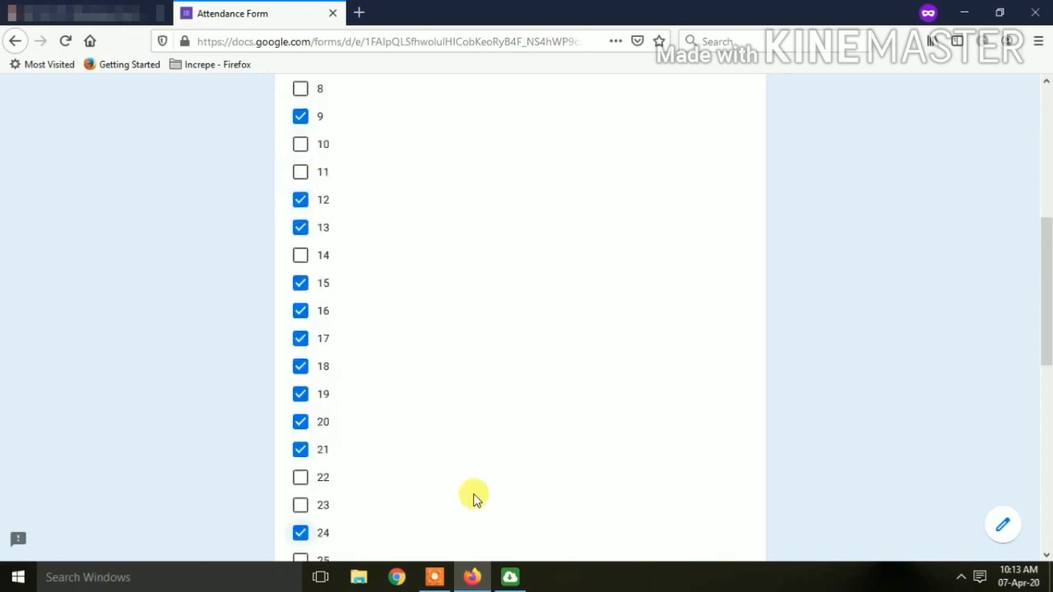
{"action": "scroll", "coordinate": [472, 498], "scroll_direction": "down", "scroll_amount": 6}
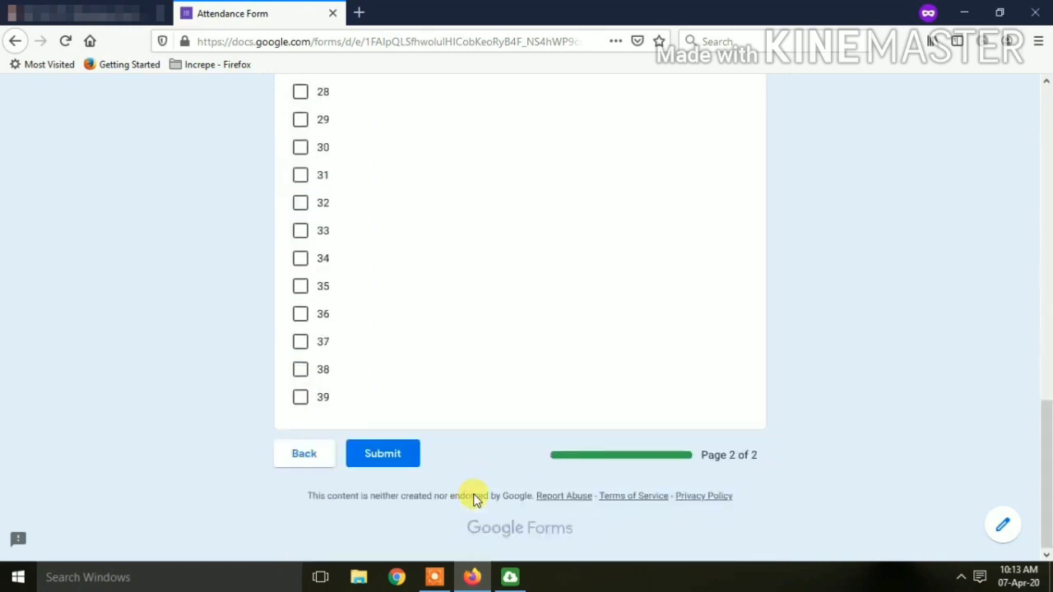
{"action": "left_click", "coordinate": [404, 465]}
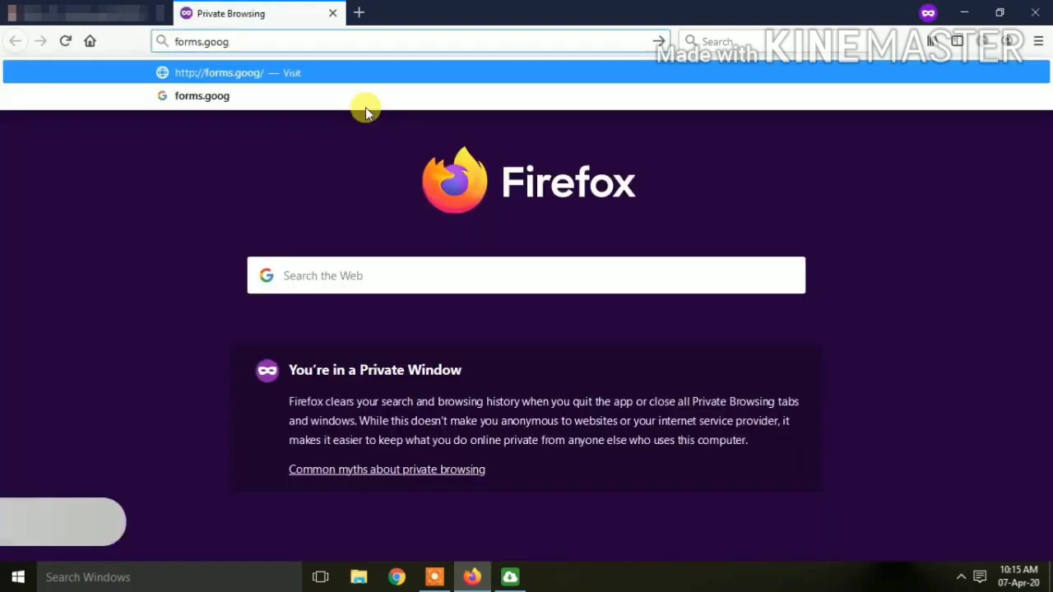
Go to forms.google.com and open the GPJ AJ ETC Attendance Form in a new tab.
{"action": "type", "text": "le"}
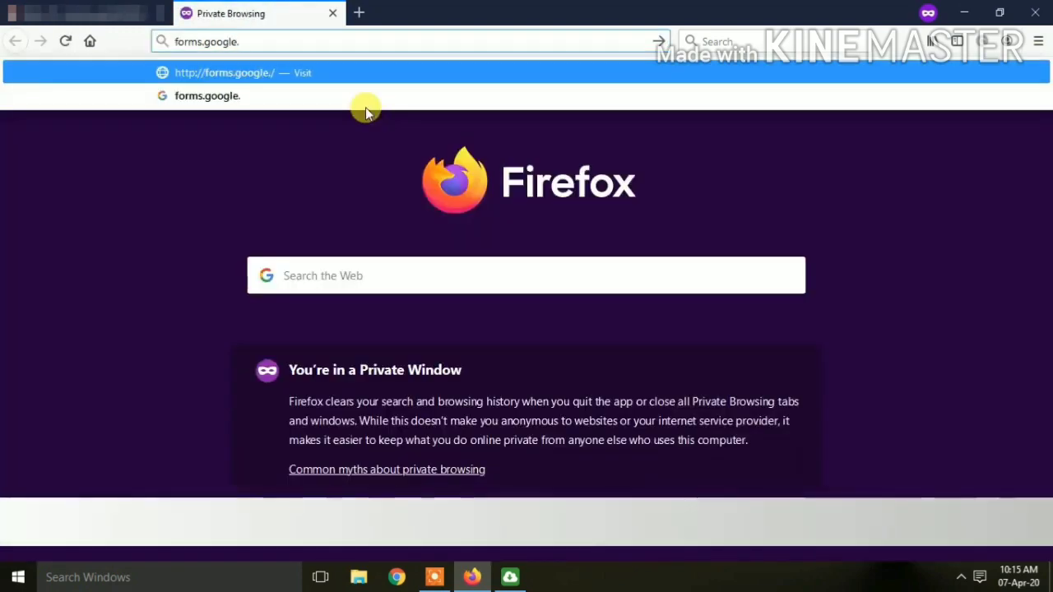
{"action": "type", "text": ".com"}
{"action": "key", "text": "Return"}
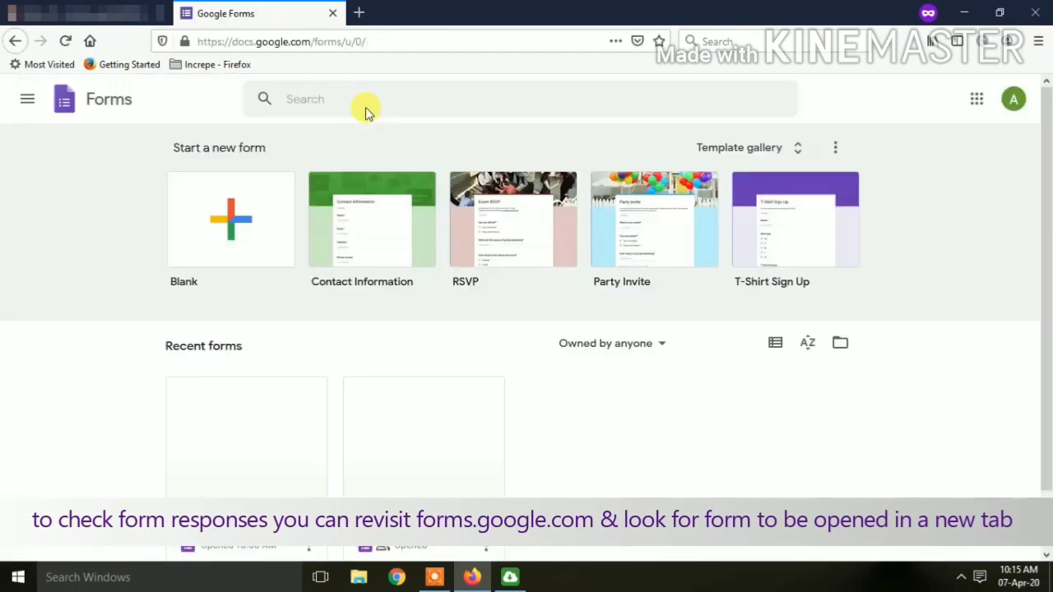
{"action": "scroll", "coordinate": [498, 387], "scroll_direction": "down", "scroll_amount": 2}
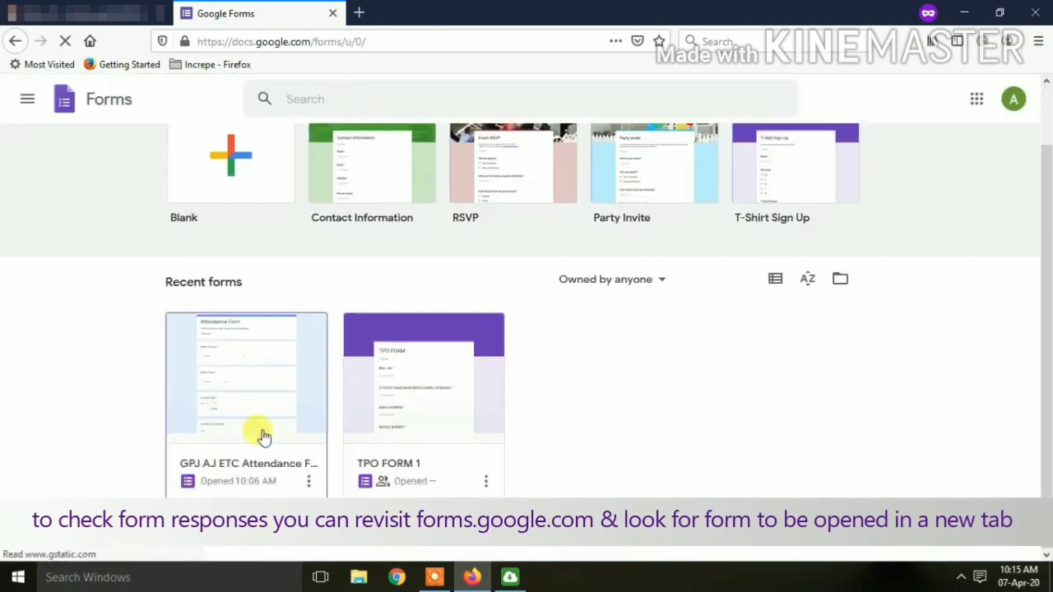
{"action": "left_click", "coordinate": [309, 481]}
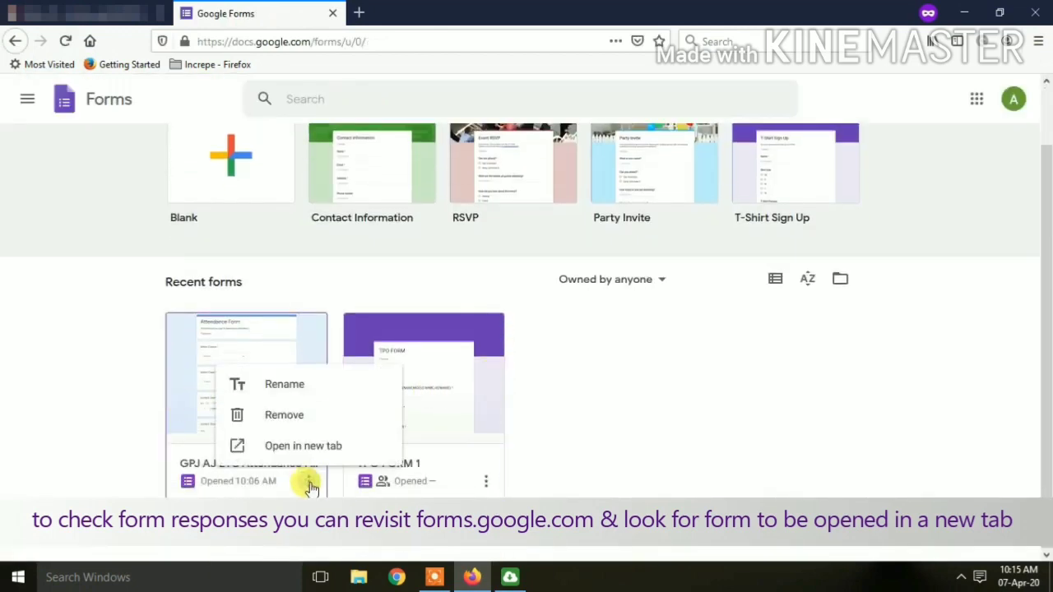
{"action": "left_click", "coordinate": [287, 446]}
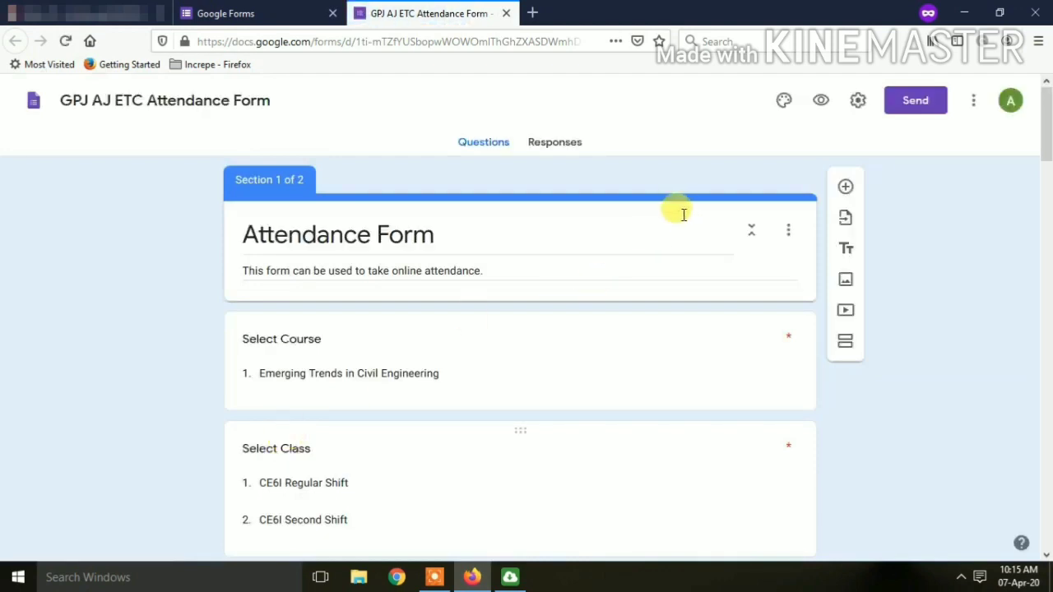
Check the form's 2 responses and open the linked GPJ AJ ETC Attendance Form (Responses) spreadsheet.
{"action": "left_click", "coordinate": [555, 143]}
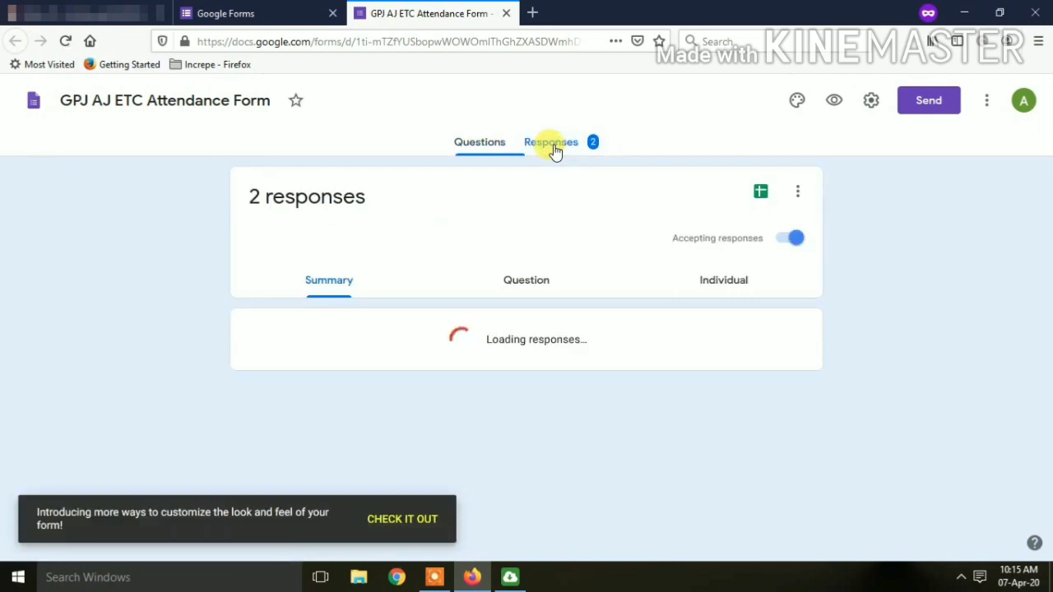
{"action": "left_click", "coordinate": [754, 191]}
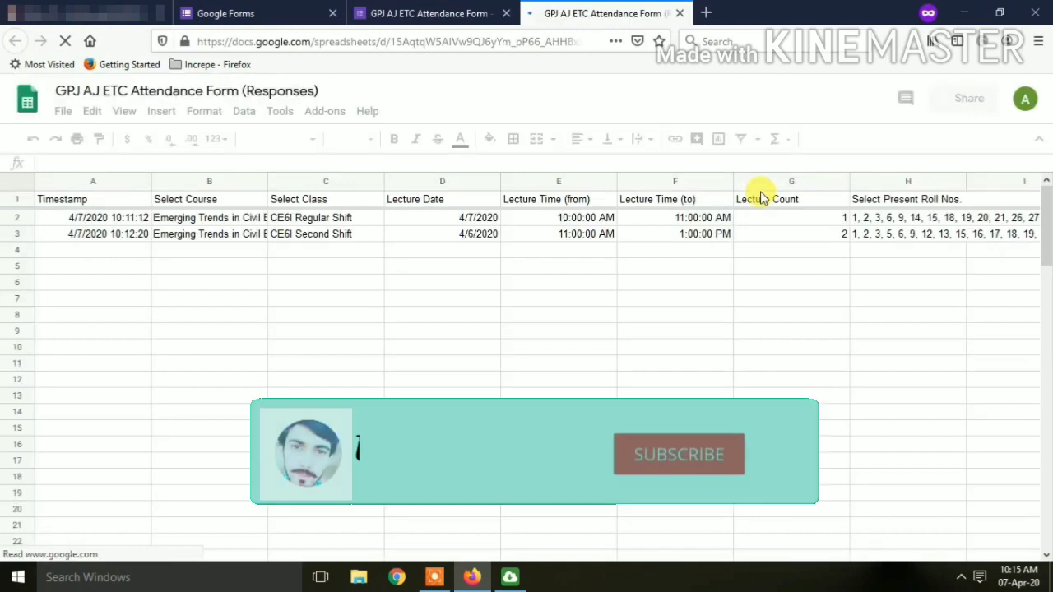
Create a new filter view over A1:H3 and name it 'Class Filter'.
{"action": "left_click", "coordinate": [844, 139]}
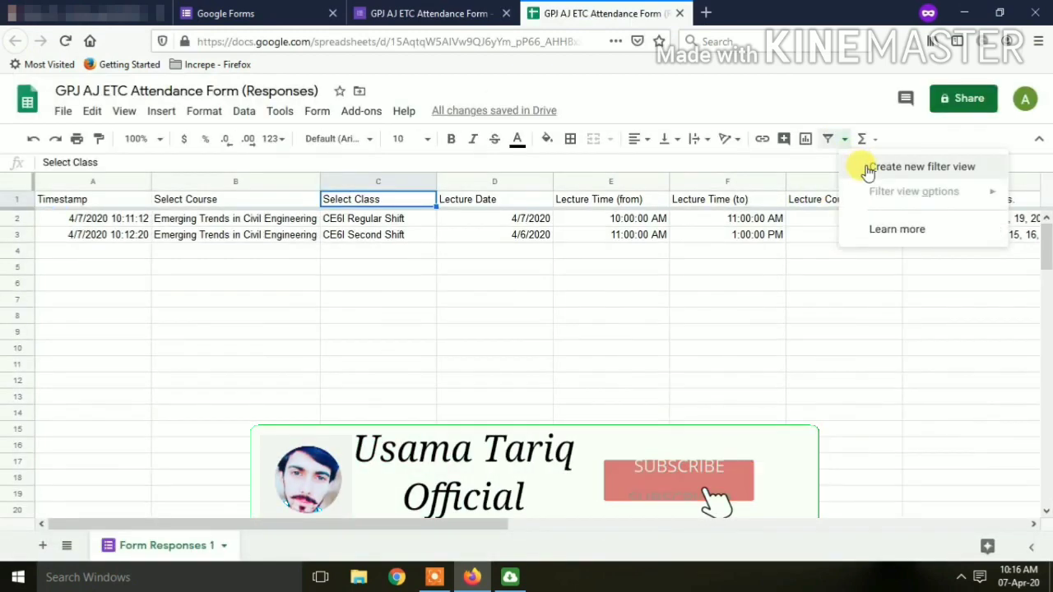
{"action": "left_click", "coordinate": [867, 167]}
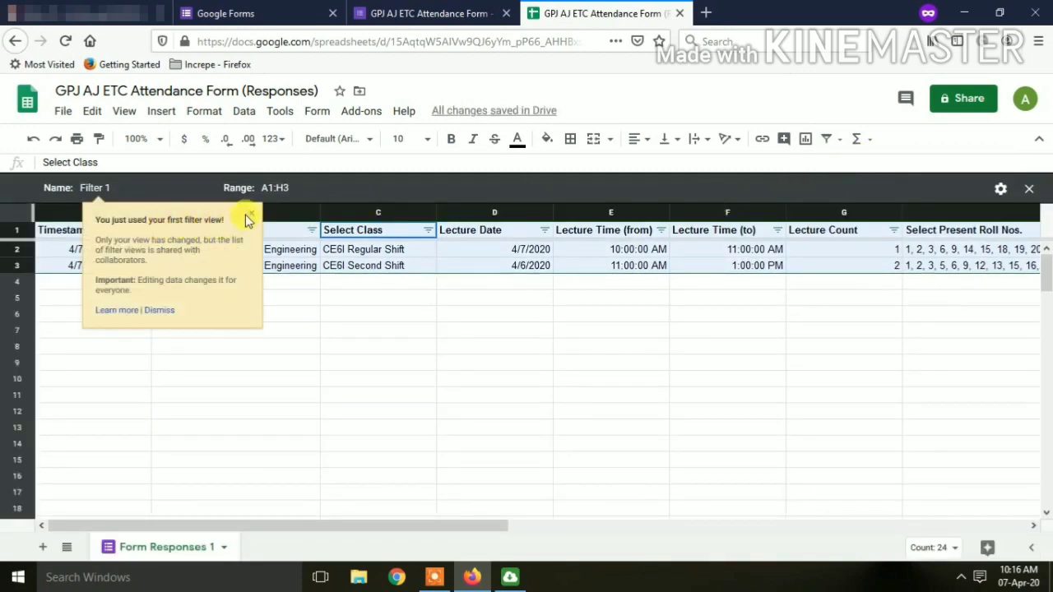
{"action": "left_click", "coordinate": [121, 187]}
{"action": "type", "text": "Class"}
{"action": "key", "text": "Return"}
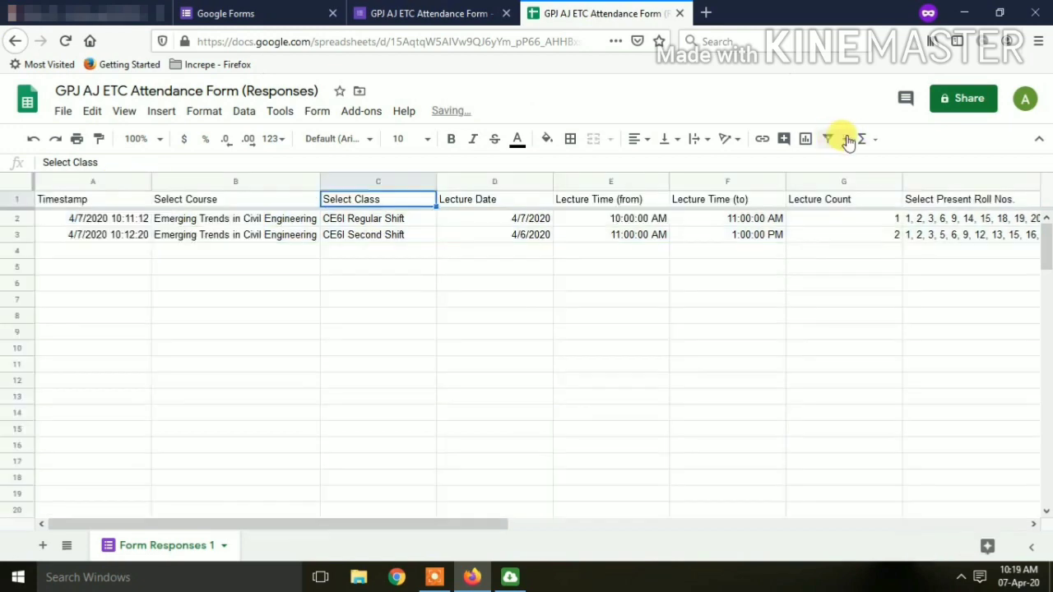
{"action": "left_click", "coordinate": [846, 140]}
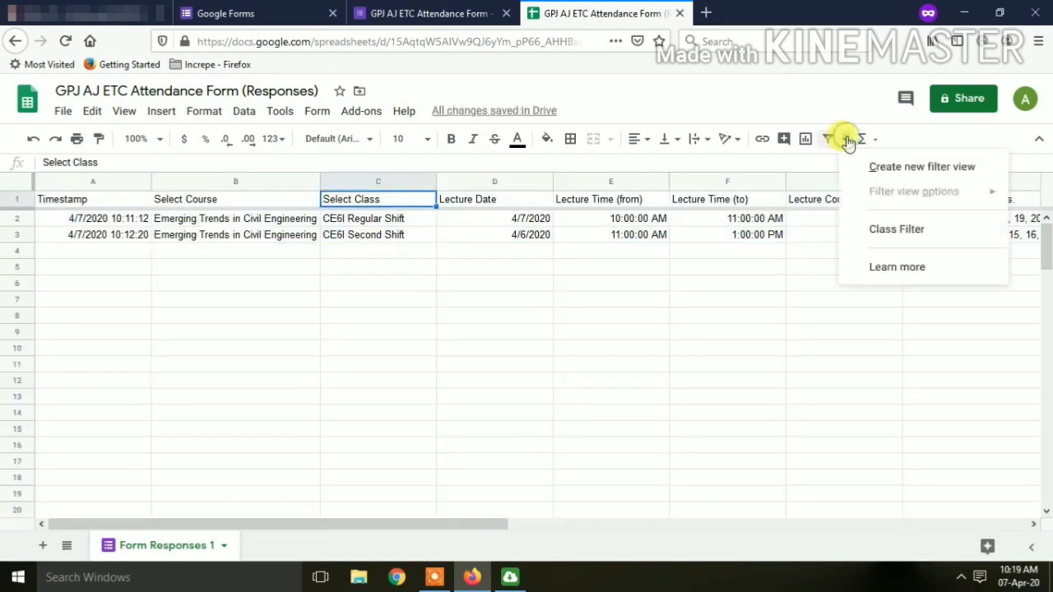
Apply Class Filter and filter Select Class to show only CE6I Regular Shift.
{"action": "left_click", "coordinate": [890, 229]}
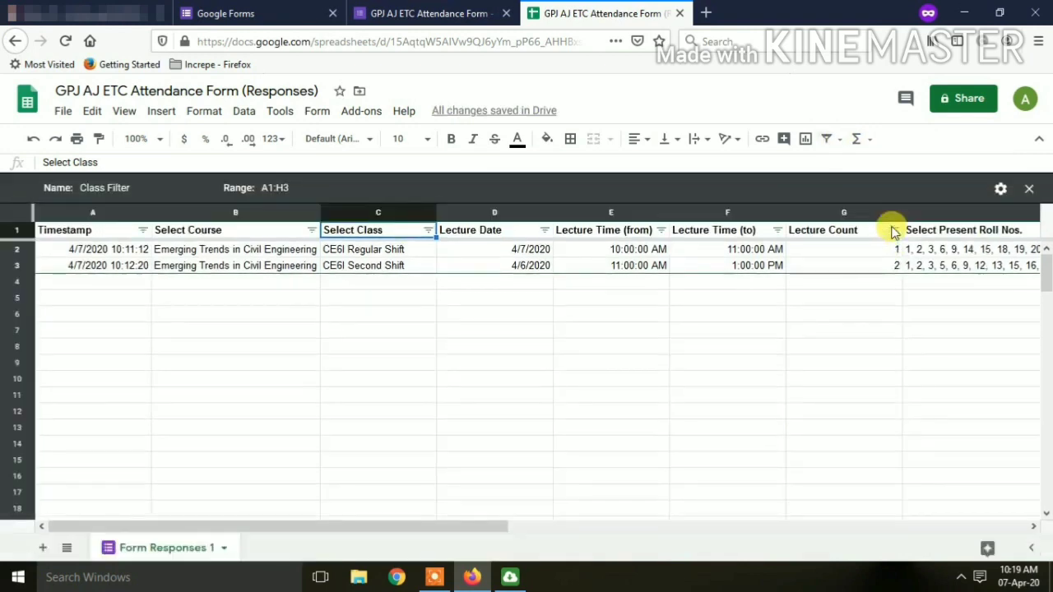
{"action": "left_click", "coordinate": [428, 231]}
{"action": "scroll", "coordinate": [329, 411], "scroll_direction": "down", "scroll_amount": 2}
{"action": "left_click", "coordinate": [247, 428]}
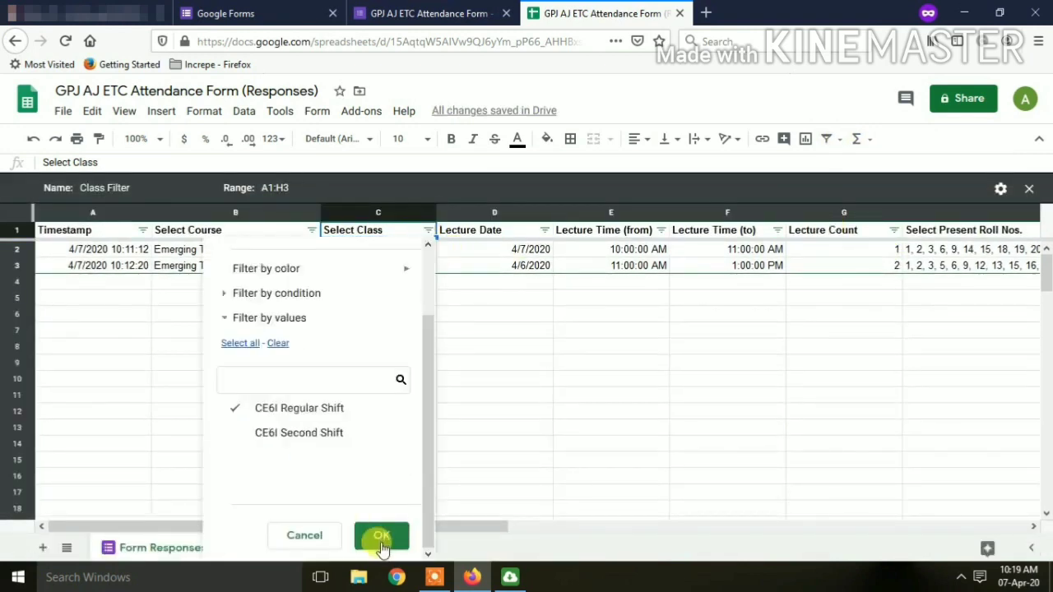
{"action": "left_click", "coordinate": [382, 543]}
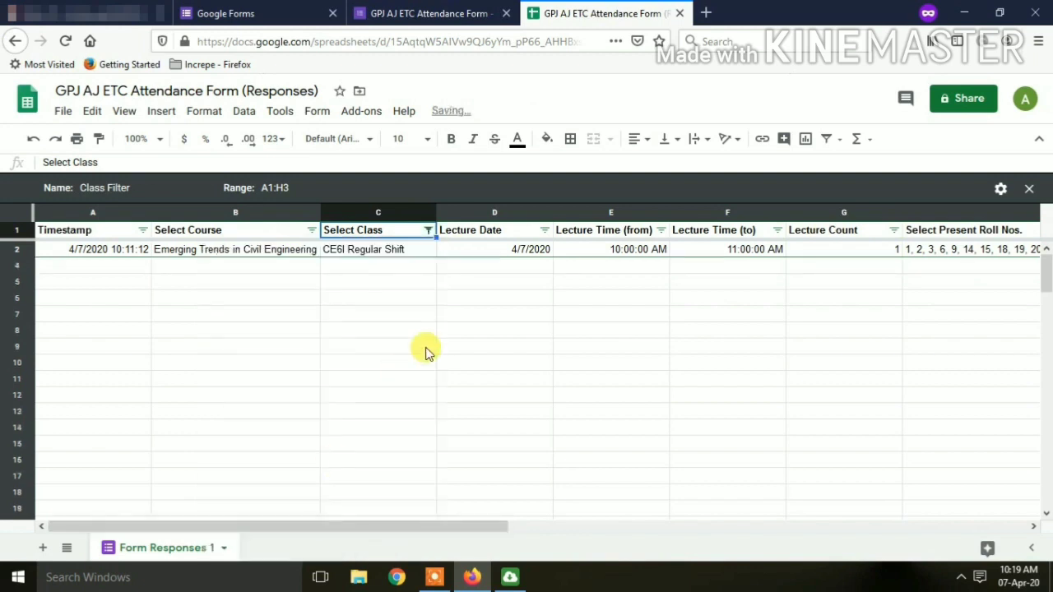
{"action": "left_click", "coordinate": [369, 252]}
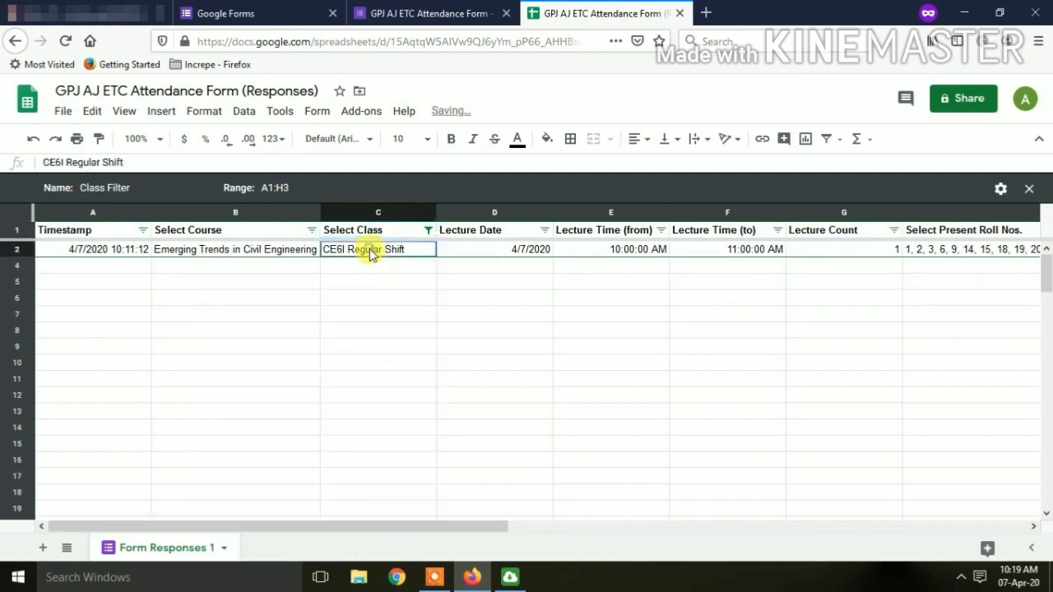
Change the Select Class filter to show only CE6I Second Shift.
{"action": "left_click", "coordinate": [428, 230]}
{"action": "scroll", "coordinate": [321, 411], "scroll_direction": "down", "scroll_amount": 2}
{"action": "left_click", "coordinate": [299, 408]}
{"action": "left_click", "coordinate": [299, 433]}
{"action": "left_click", "coordinate": [381, 536]}
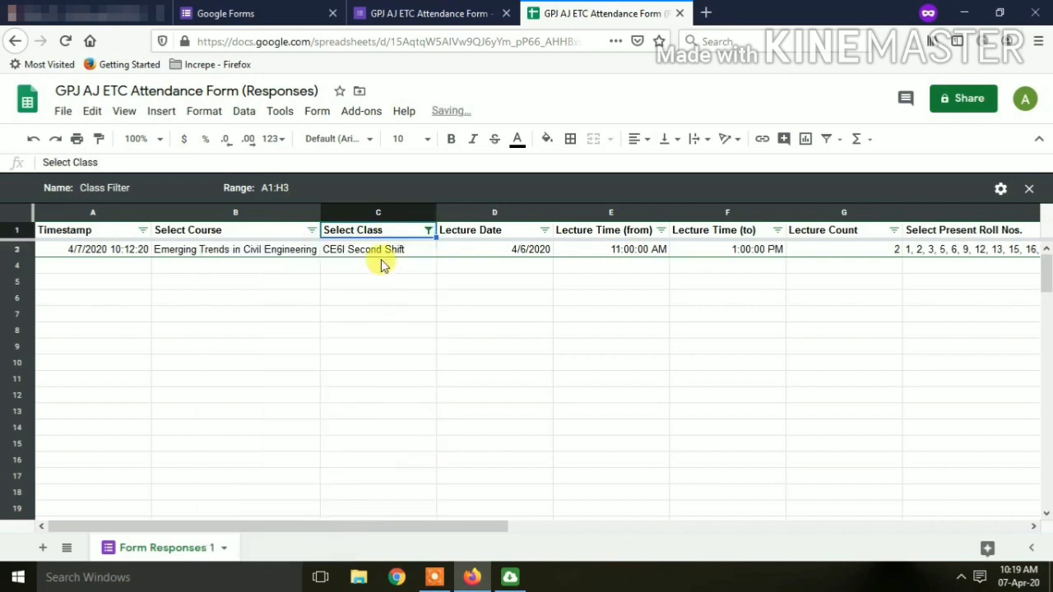
{"action": "left_click", "coordinate": [372, 251]}
Re-include CE6I Regular Shift so both classes' rows are shown.
{"action": "left_click", "coordinate": [428, 231]}
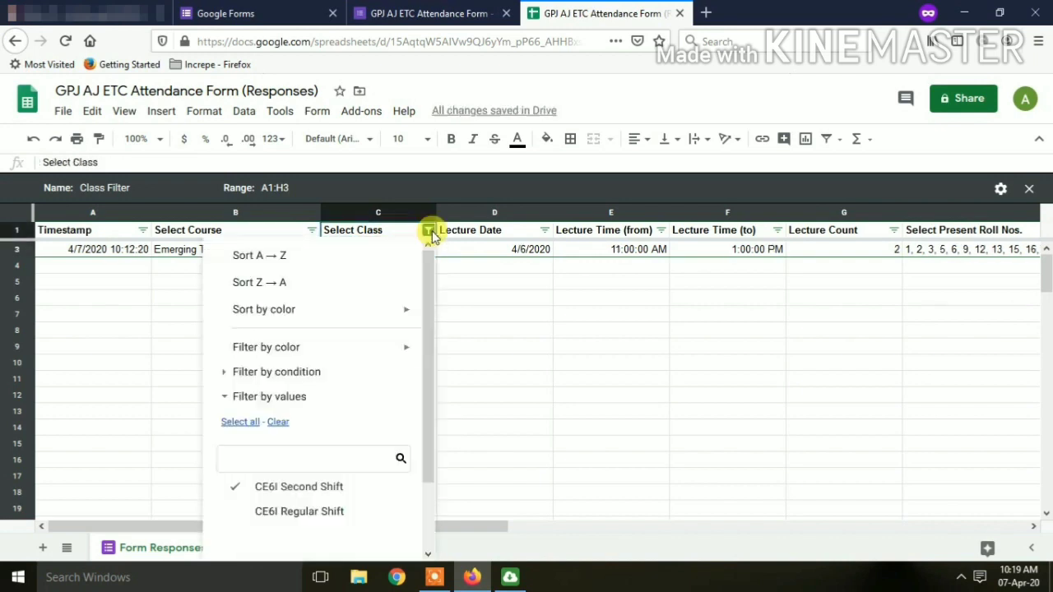
{"action": "left_click", "coordinate": [238, 512]}
{"action": "left_click_drag", "start_coordinate": [430, 395], "coordinate": [428, 486]}
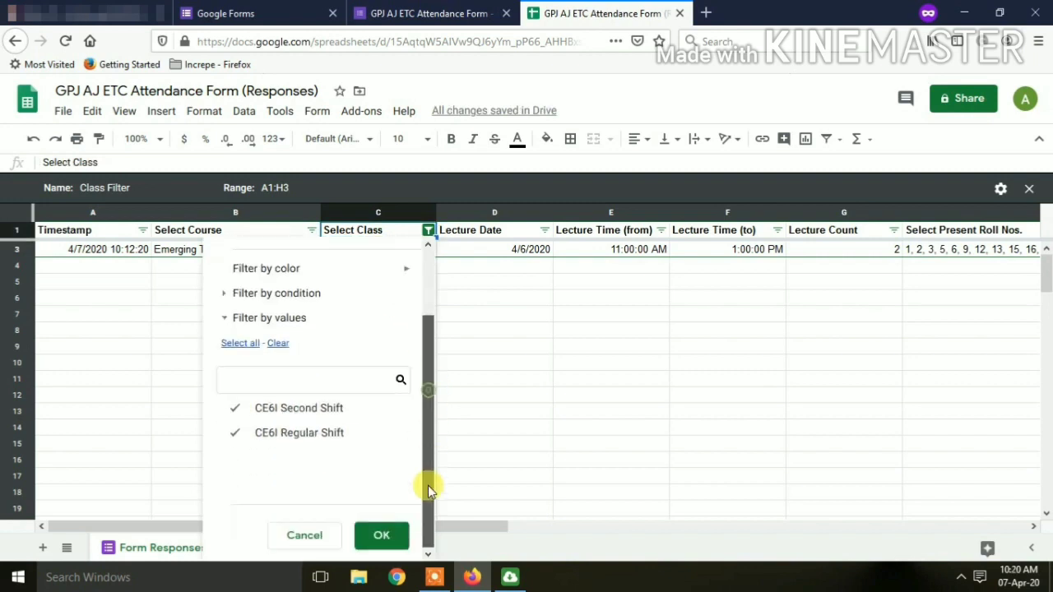
{"action": "left_click", "coordinate": [367, 539]}
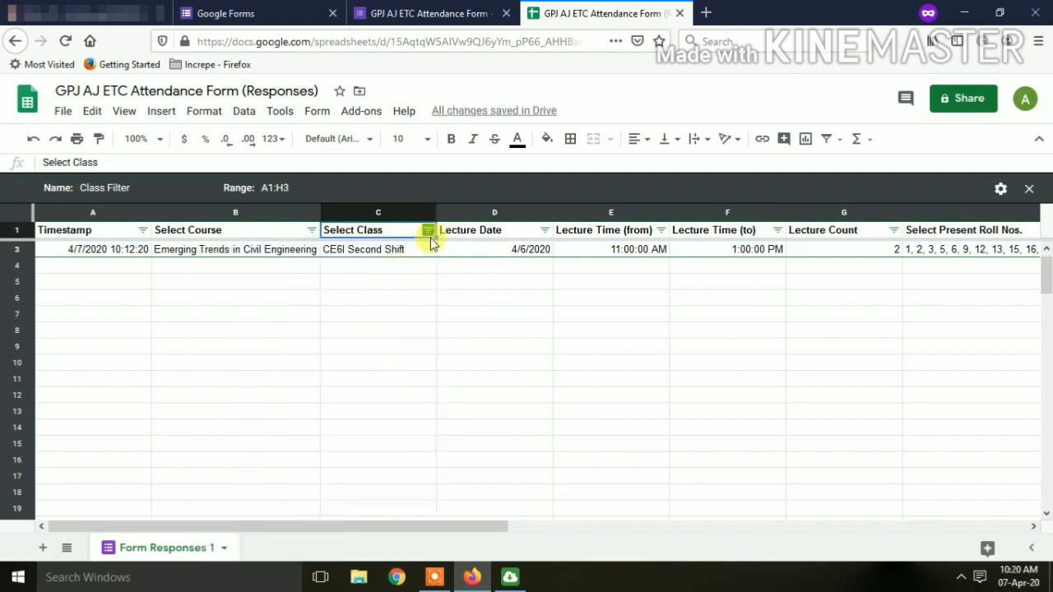
{"action": "left_click", "coordinate": [101, 231]}
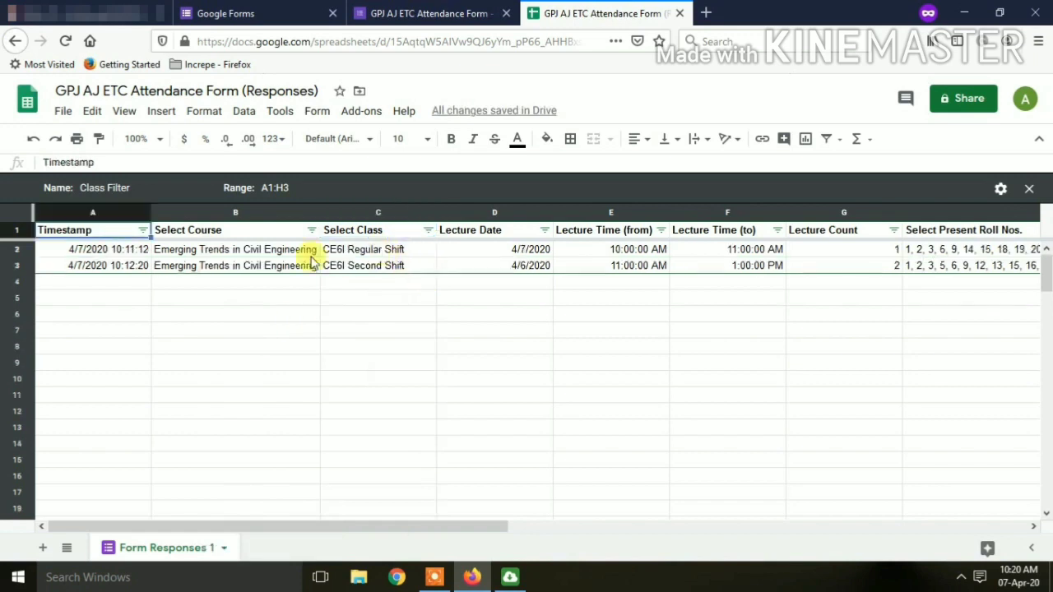
Close the spreadsheet and delete all of the form's responses, confirming with OK.
{"action": "left_click", "coordinate": [680, 14]}
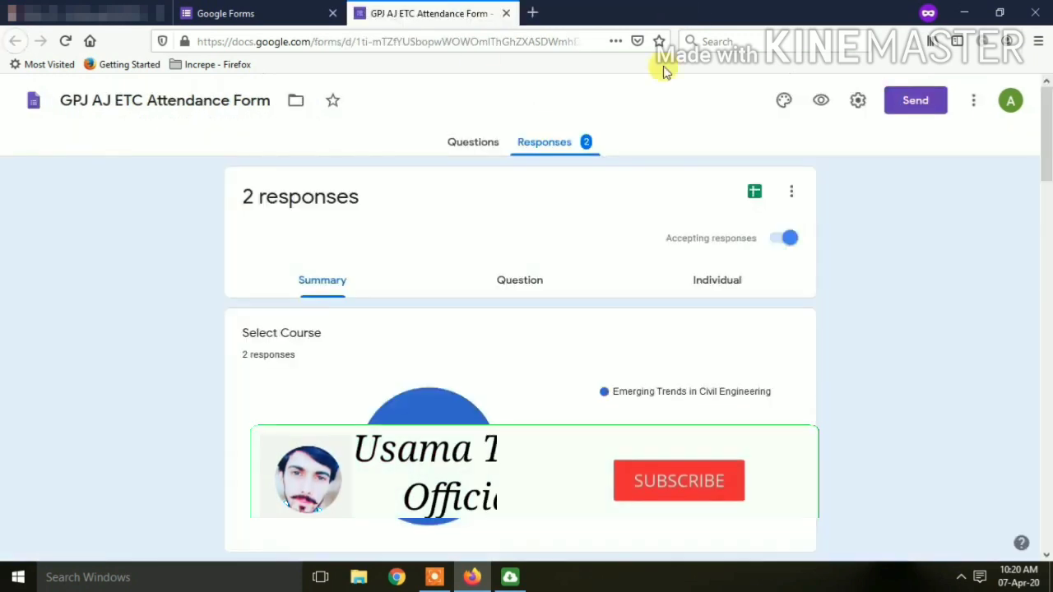
{"action": "left_click", "coordinate": [788, 198]}
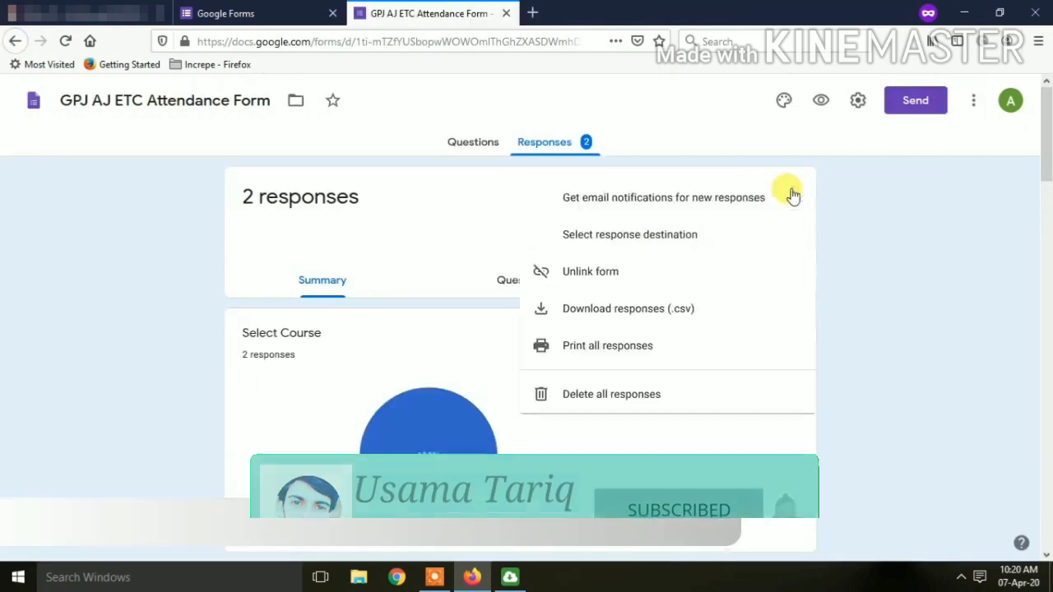
{"action": "left_click", "coordinate": [637, 208]}
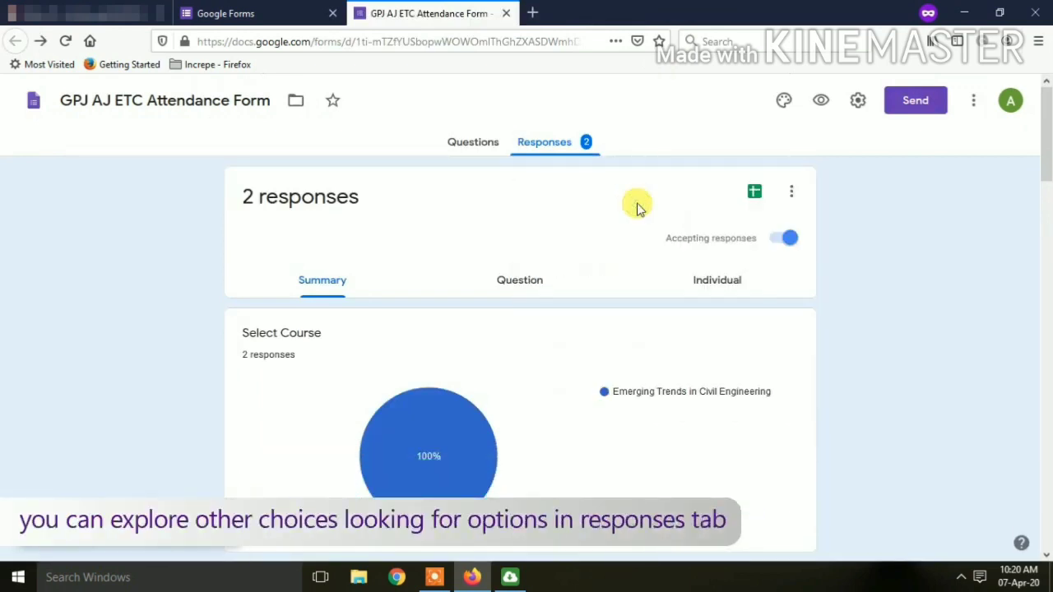
{"action": "left_click", "coordinate": [790, 193]}
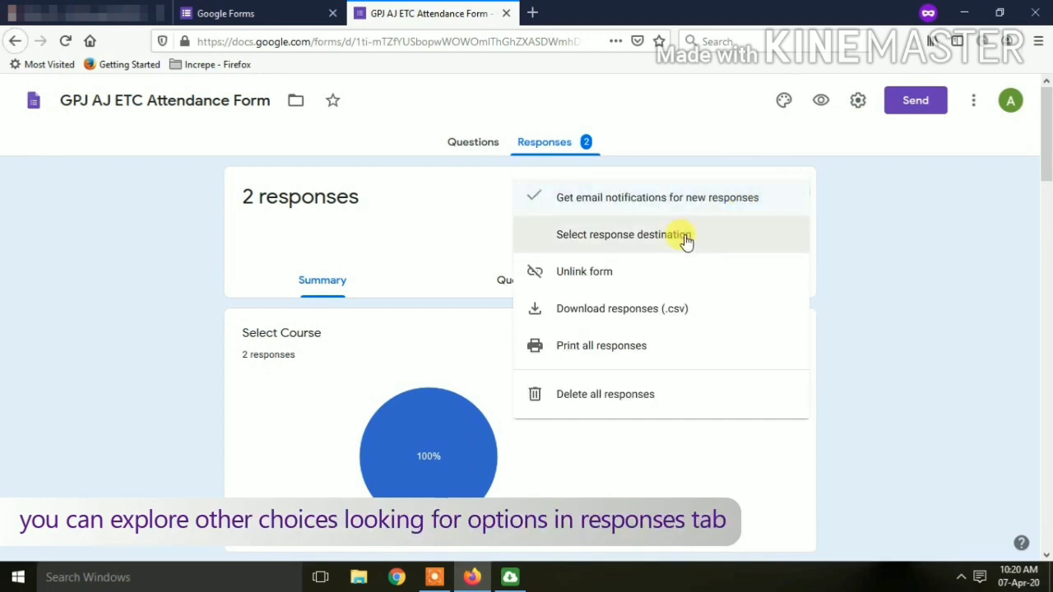
{"action": "left_click", "coordinate": [618, 397]}
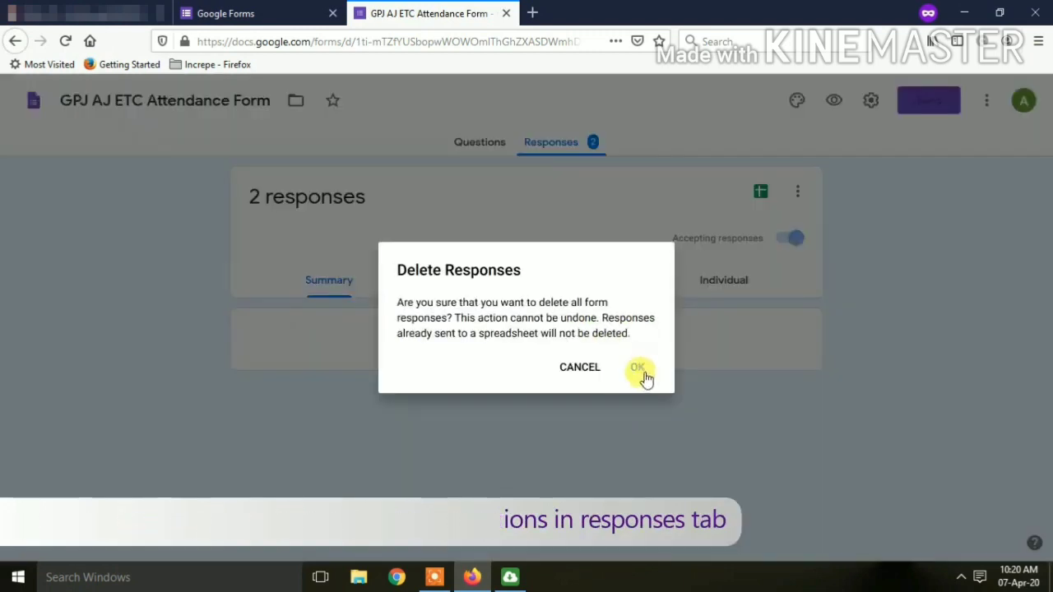
{"action": "left_click", "coordinate": [641, 371]}
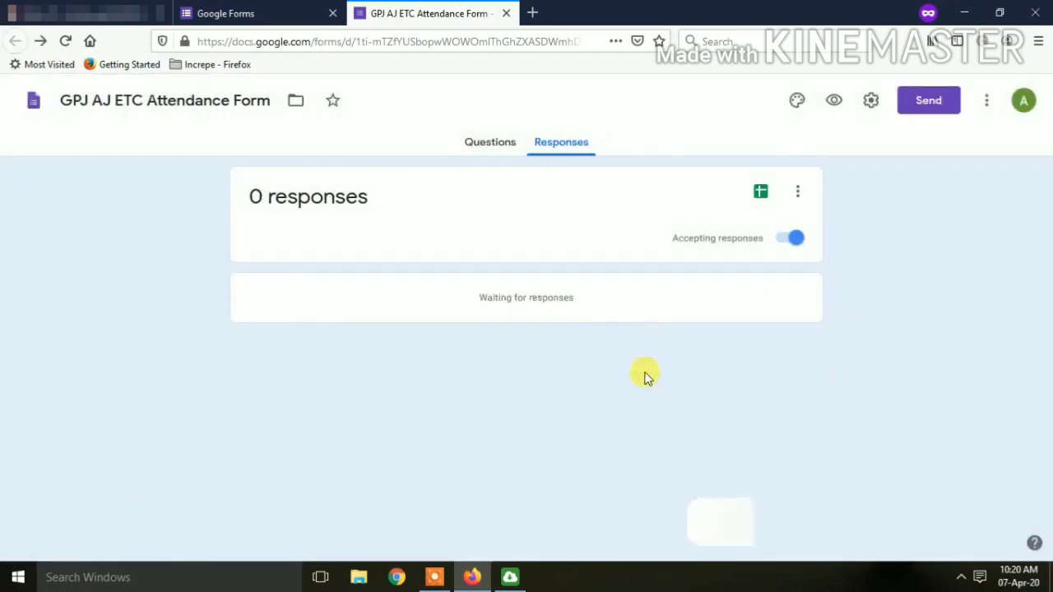
{"action": "left_click", "coordinate": [473, 143]}
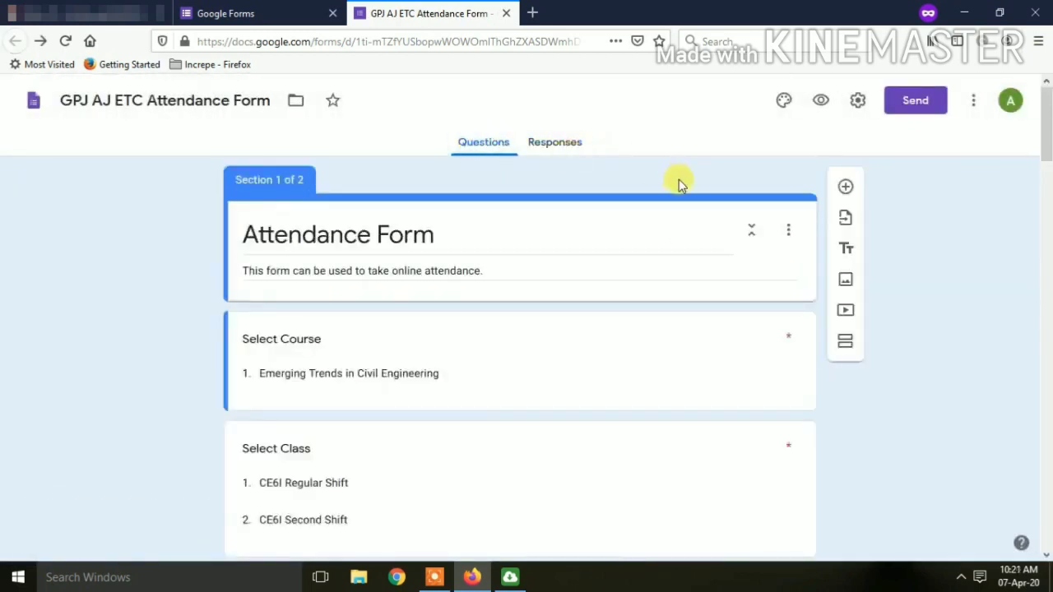
Verify responses are empty, then preview the live Attendance Form and scroll through it.
{"action": "left_click", "coordinate": [549, 141]}
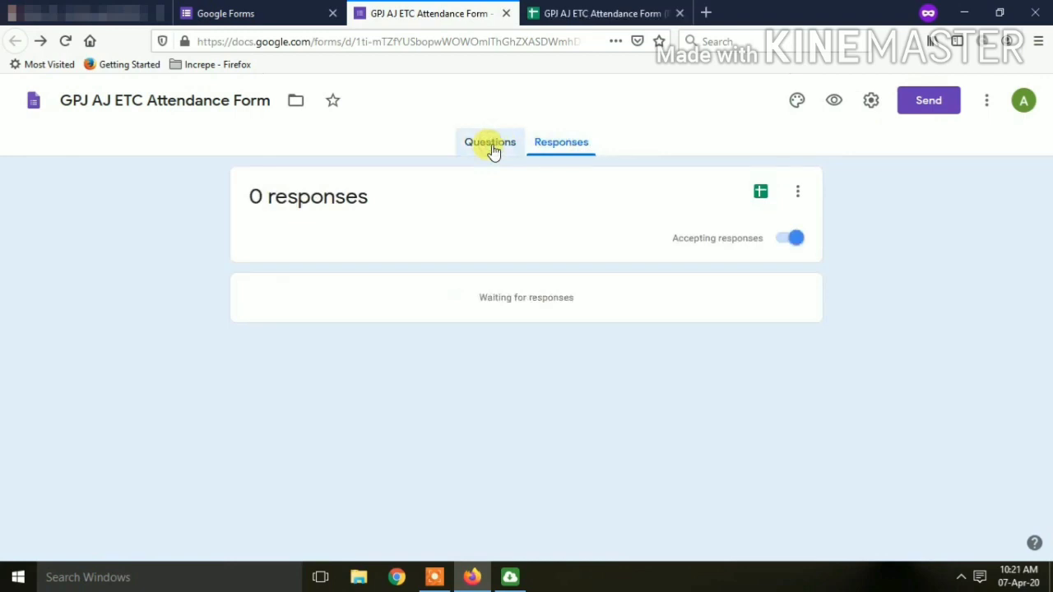
{"action": "left_click", "coordinate": [491, 148]}
{"action": "left_click", "coordinate": [822, 100]}
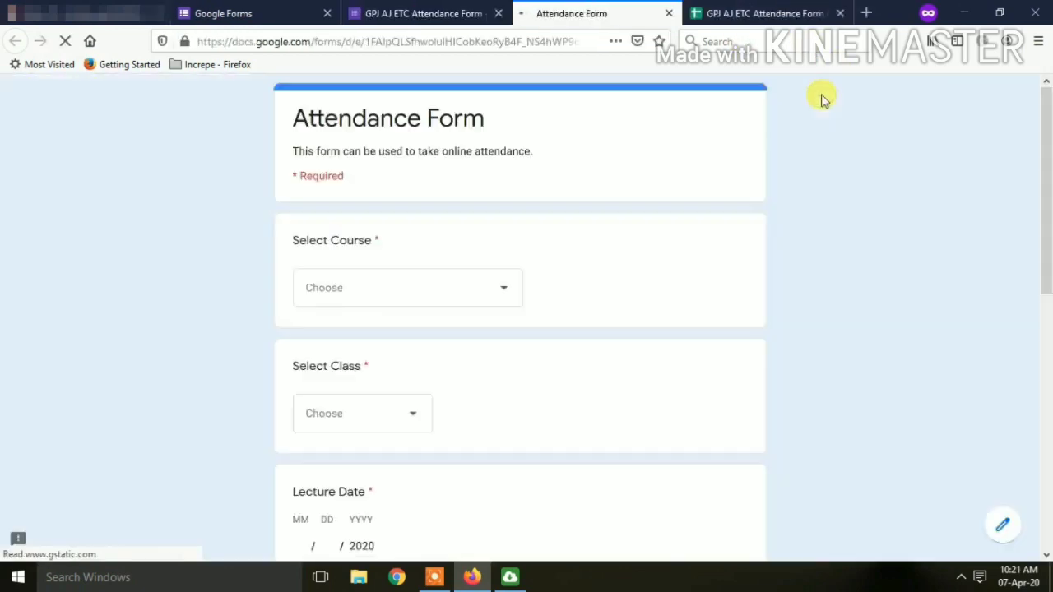
{"action": "scroll", "coordinate": [656, 272], "scroll_direction": "down", "scroll_amount": 10}
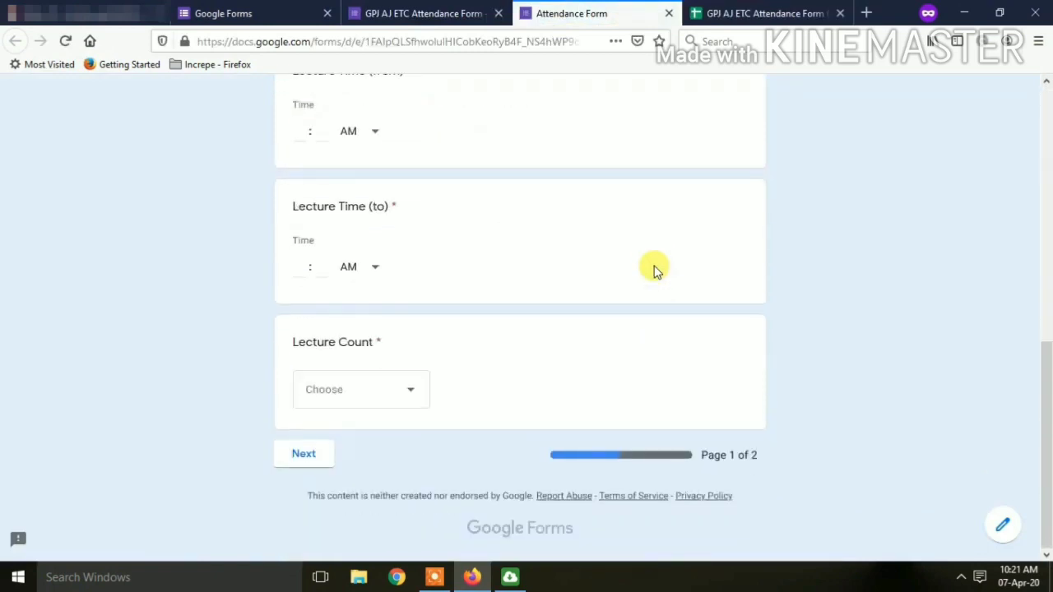
{"action": "scroll", "coordinate": [656, 272], "scroll_direction": "up", "scroll_amount": 10}
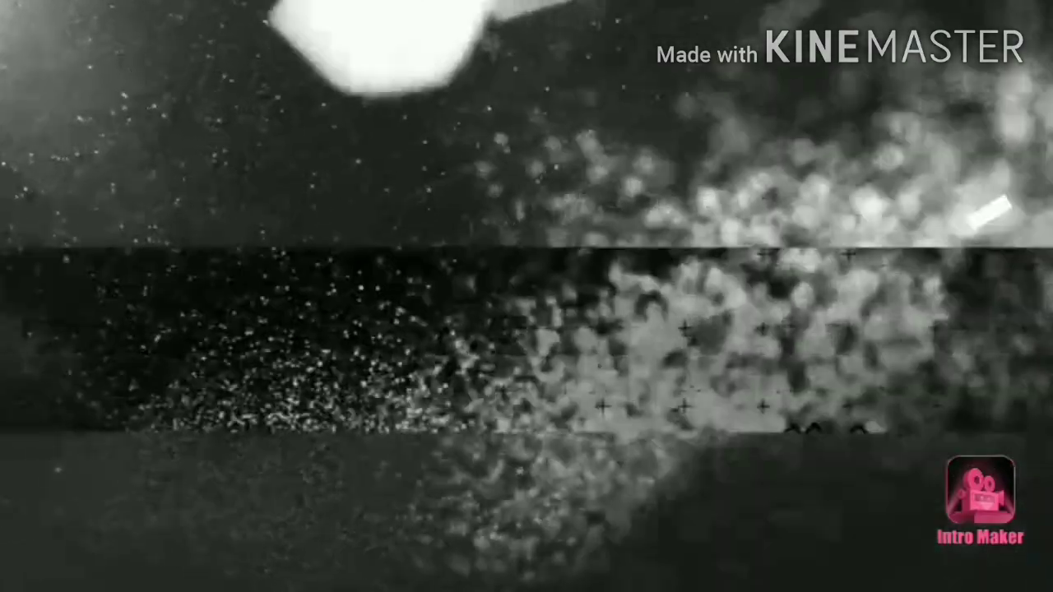